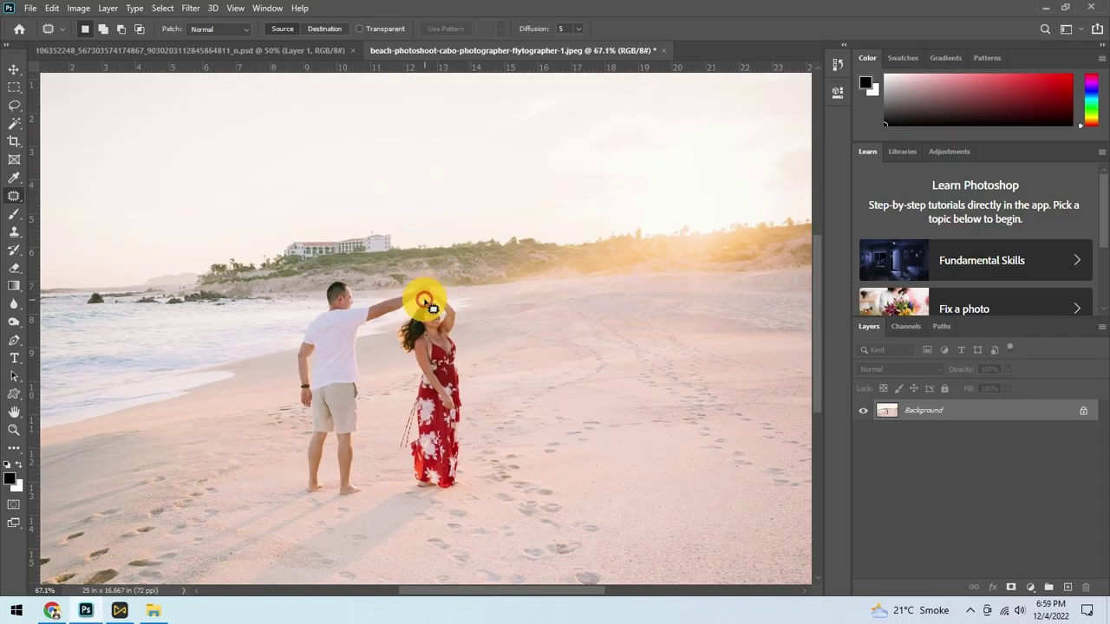
# - Select the couple with the Magic Wand and expand the selection by 5 pixels
pyautogui.press('w')
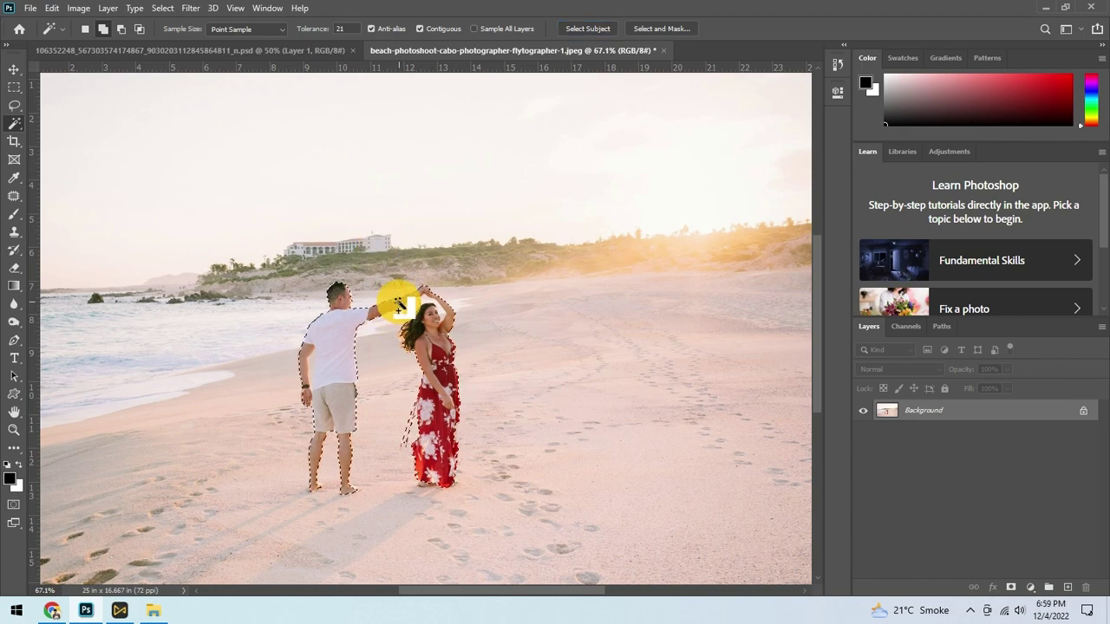
pyautogui.scroll(2, 425, 307)
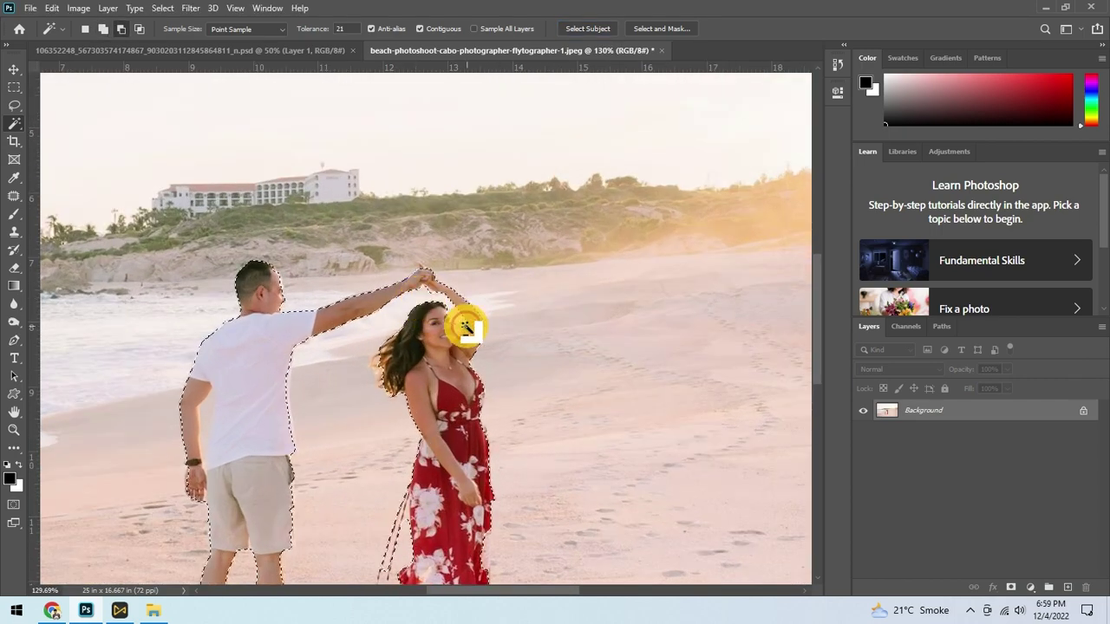
pyautogui.scroll(3, 463, 321)
pyautogui.scroll(-2, 455, 348)
pyautogui.scroll(-1, 433, 321)
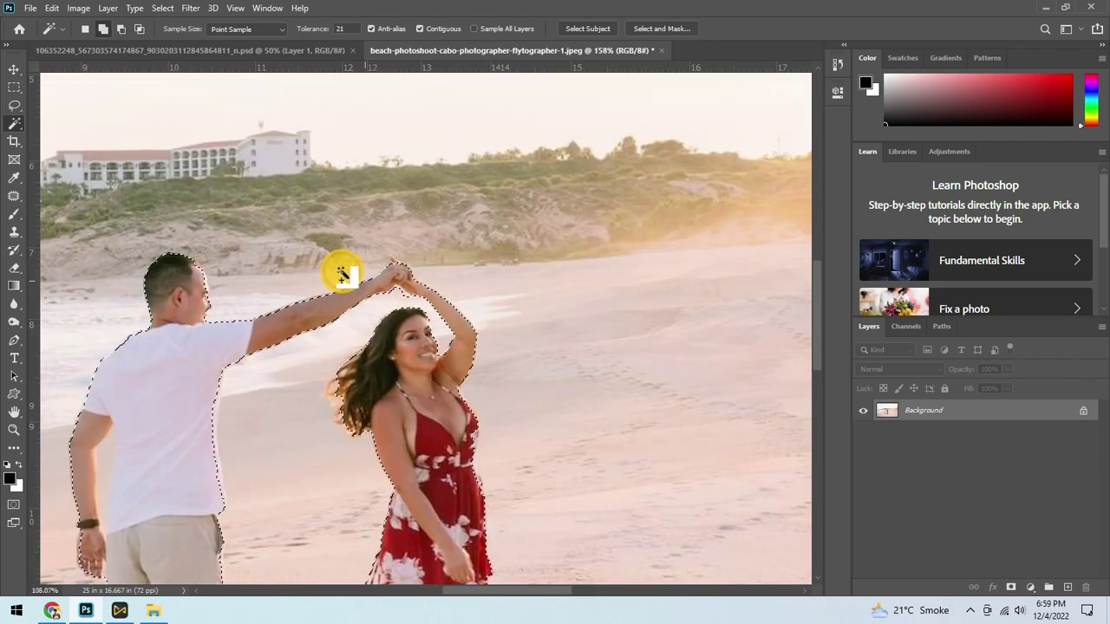
pyautogui.scroll(-1, 334, 263)
pyautogui.click(163, 8)
pyautogui.moveTo(175, 205)
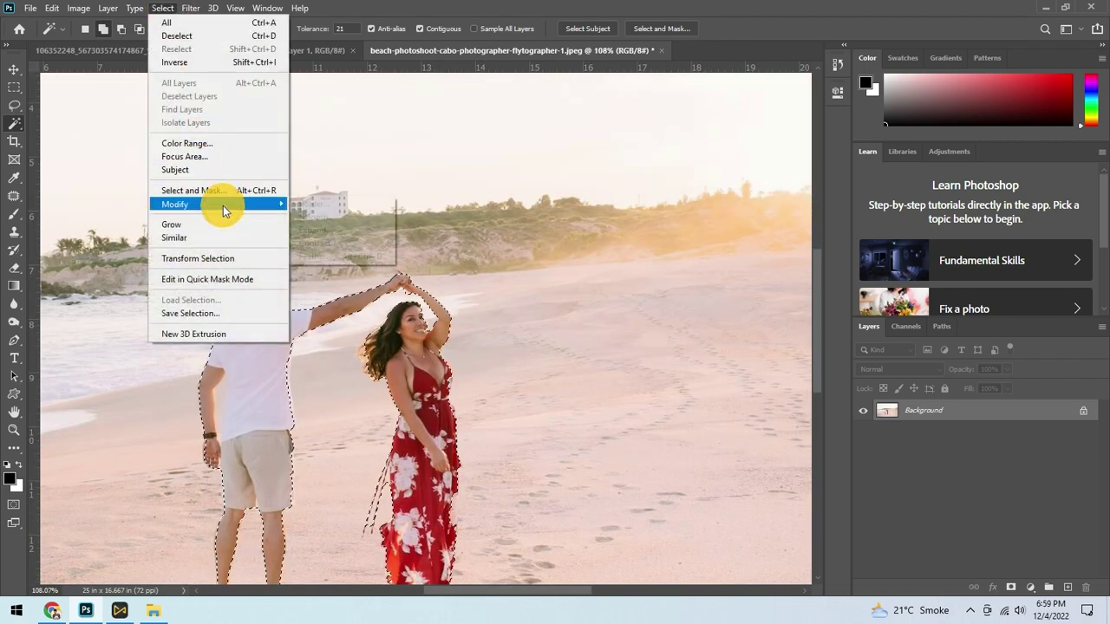
pyautogui.click(344, 230)
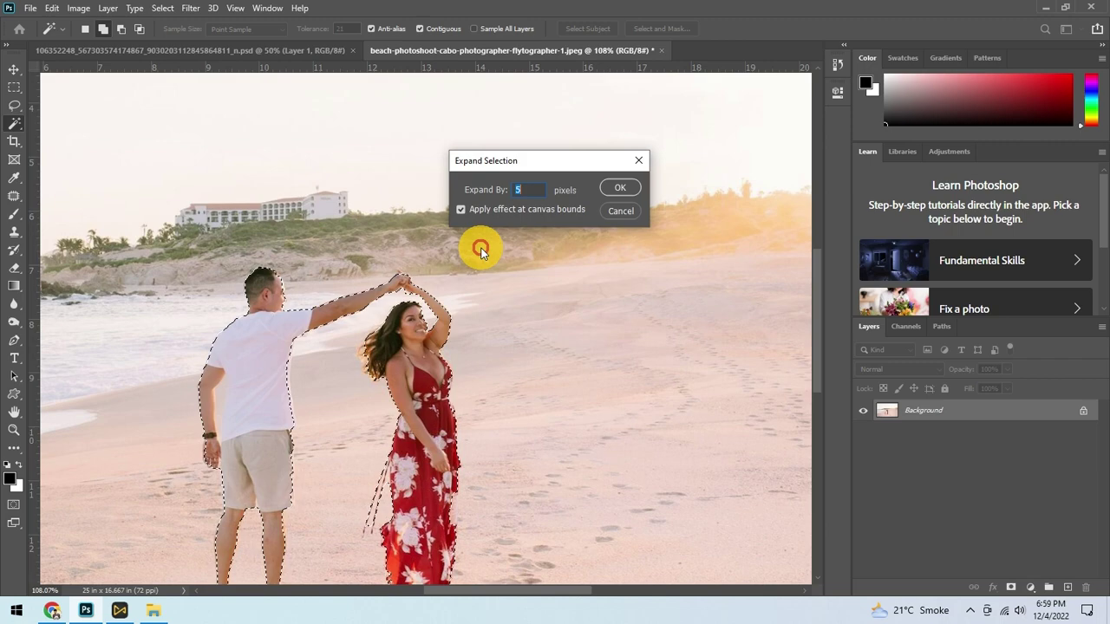
pyautogui.click(631, 186)
pyautogui.scroll(-1, 384, 266)
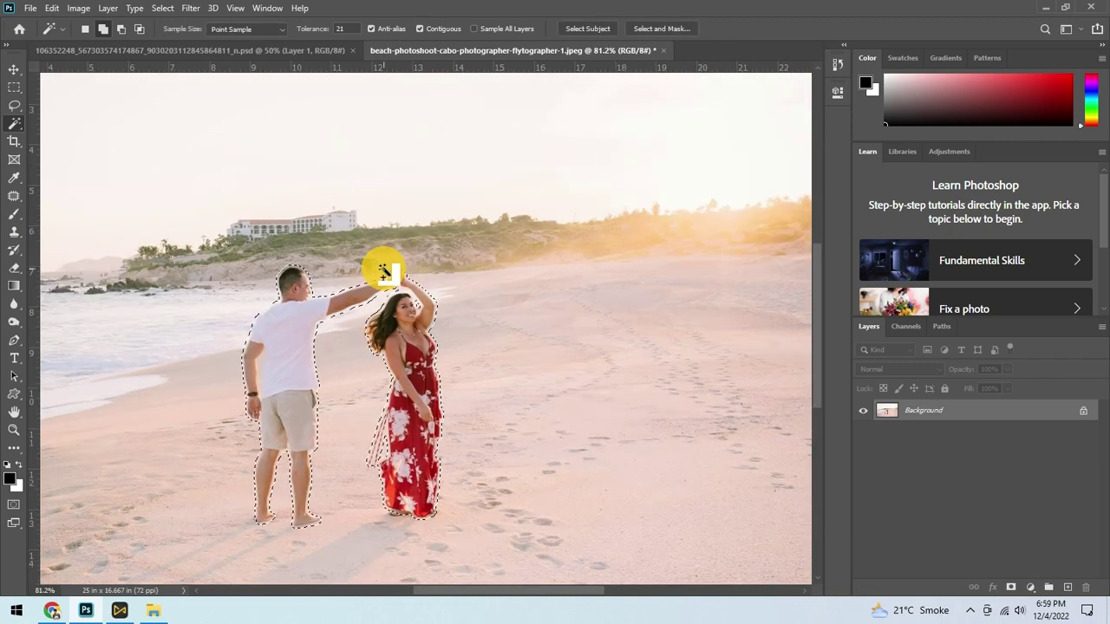
pyautogui.click(576, 31)
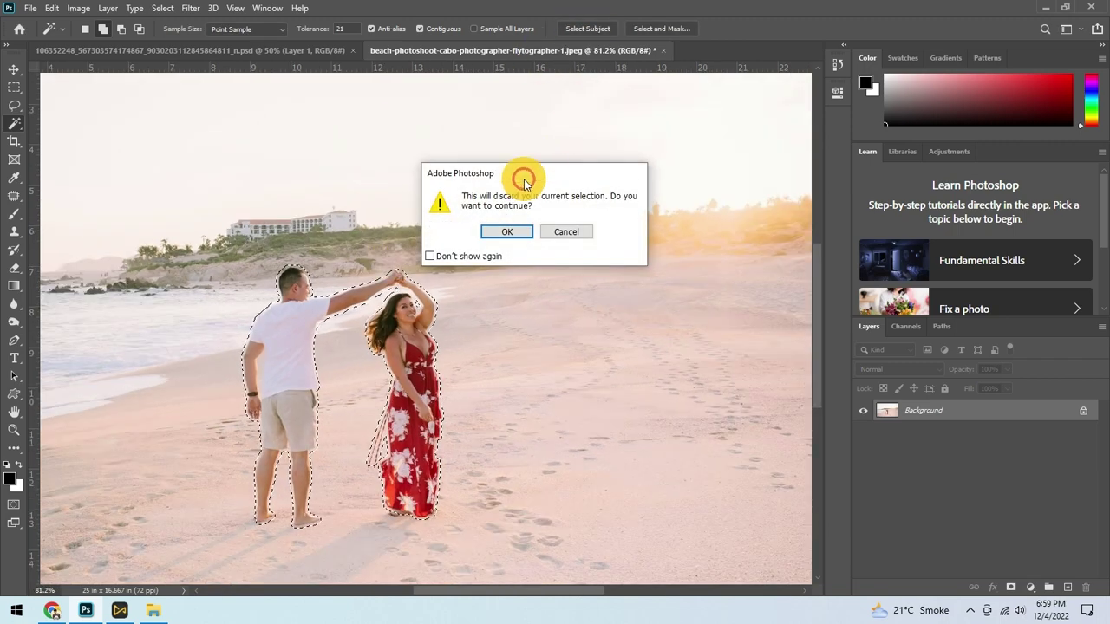
pyautogui.click(564, 232)
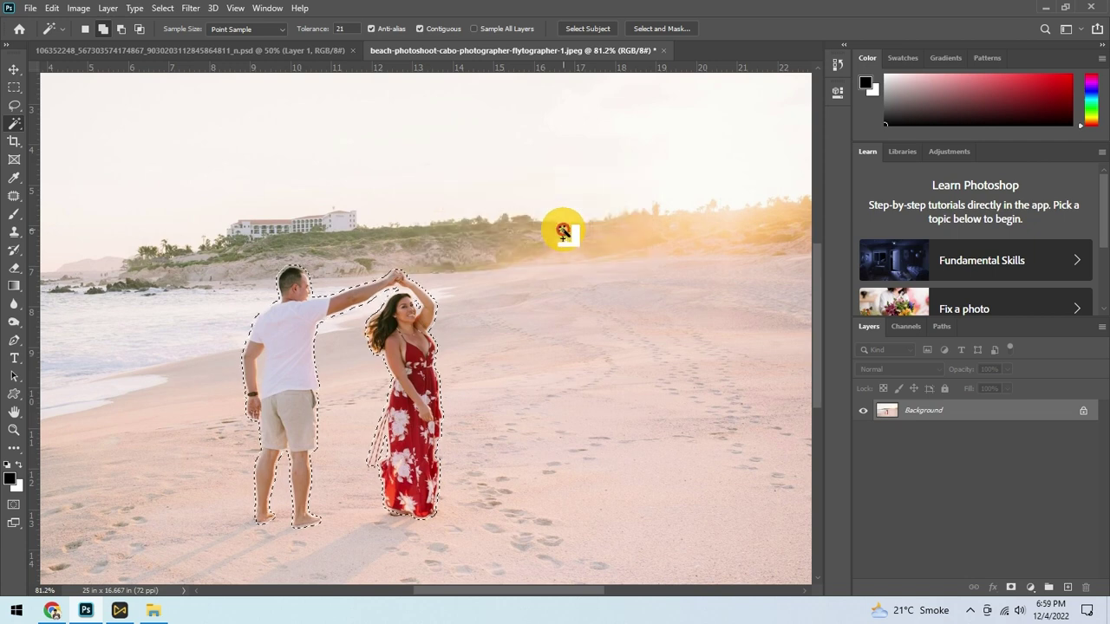
# - Fill the selection with Content-Aware to erase the couple
pyautogui.press('i')
pyautogui.hotkey('shift', 'BackSpace')
pyautogui.click(665, 161)
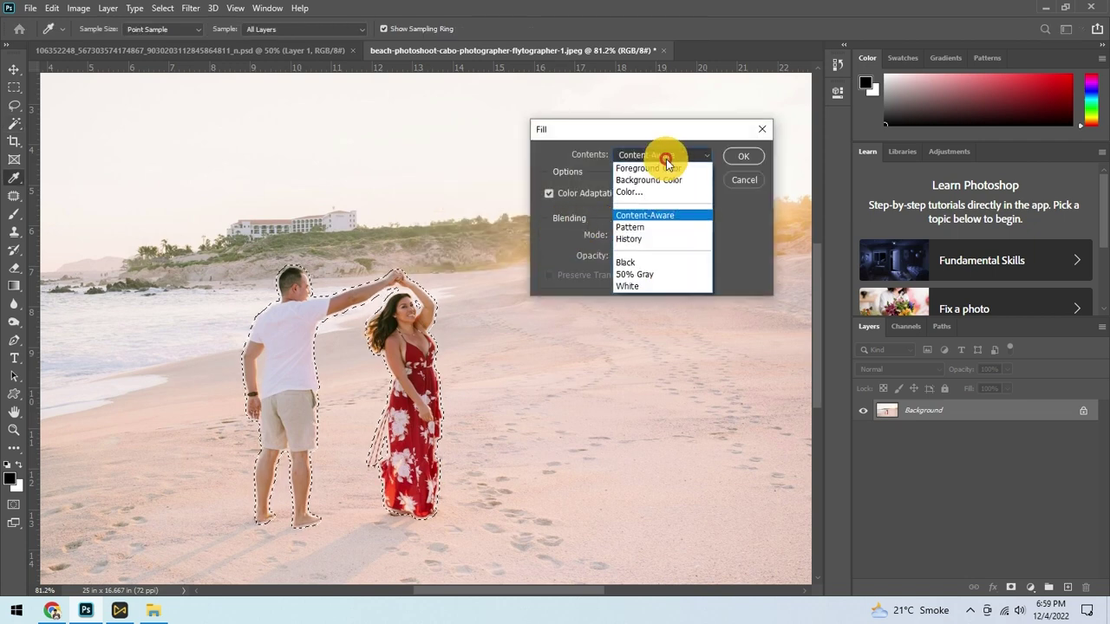
pyautogui.click(668, 161)
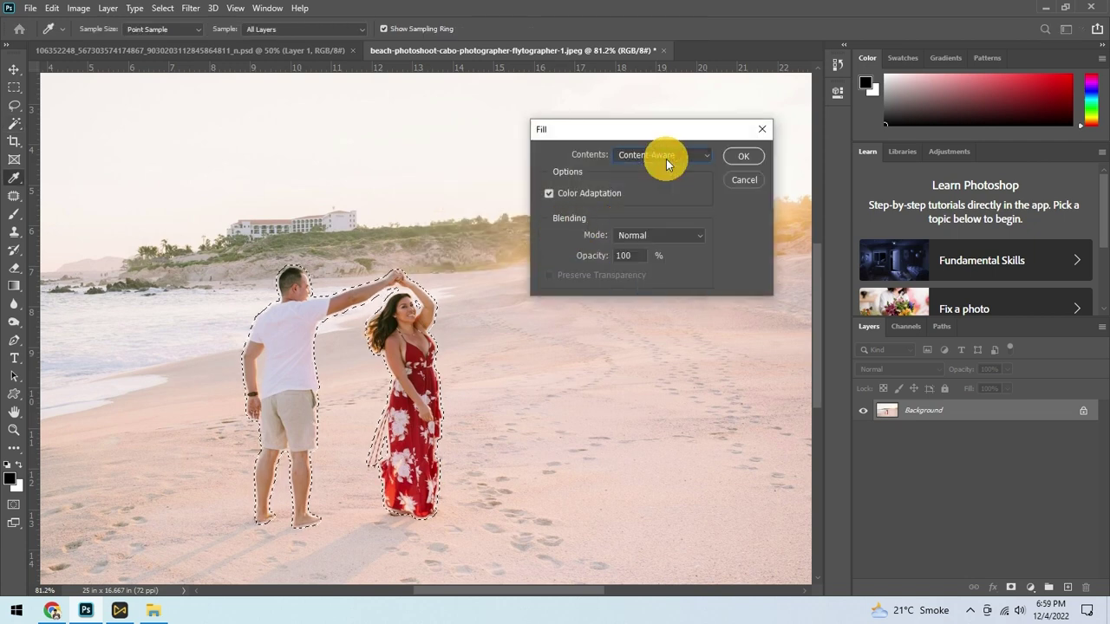
pyautogui.click(743, 156)
pyautogui.press('w')
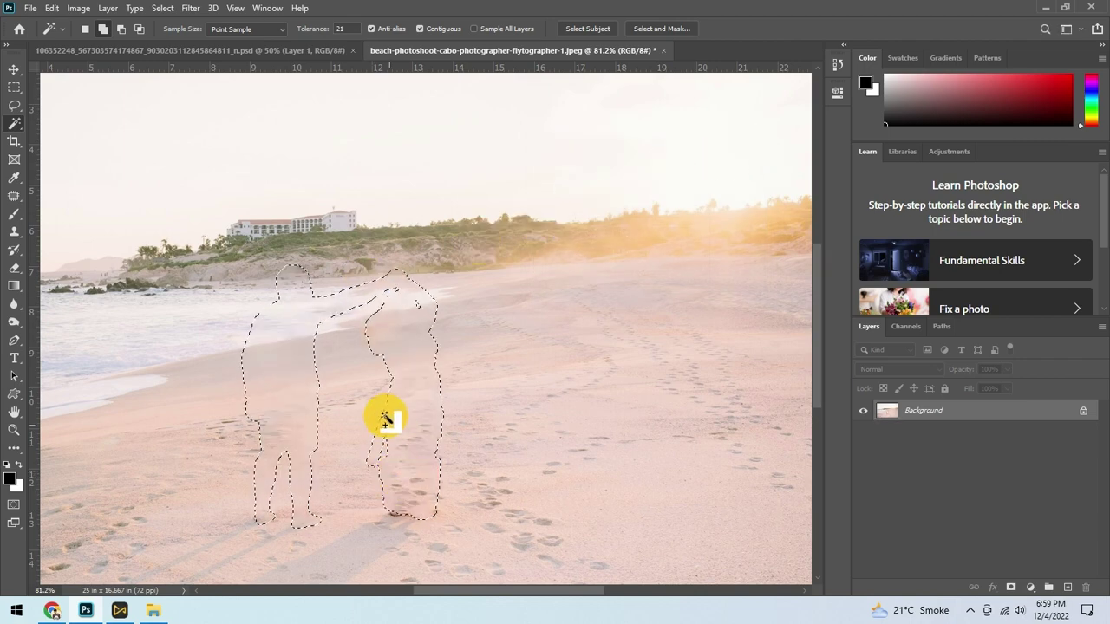
# - Patch the leftover smudge on the sand with the Content-Aware Move tool
pyautogui.scroll(5, 384, 463)
pyautogui.moveTo(409, 503); pyautogui.dragTo(444, 286)
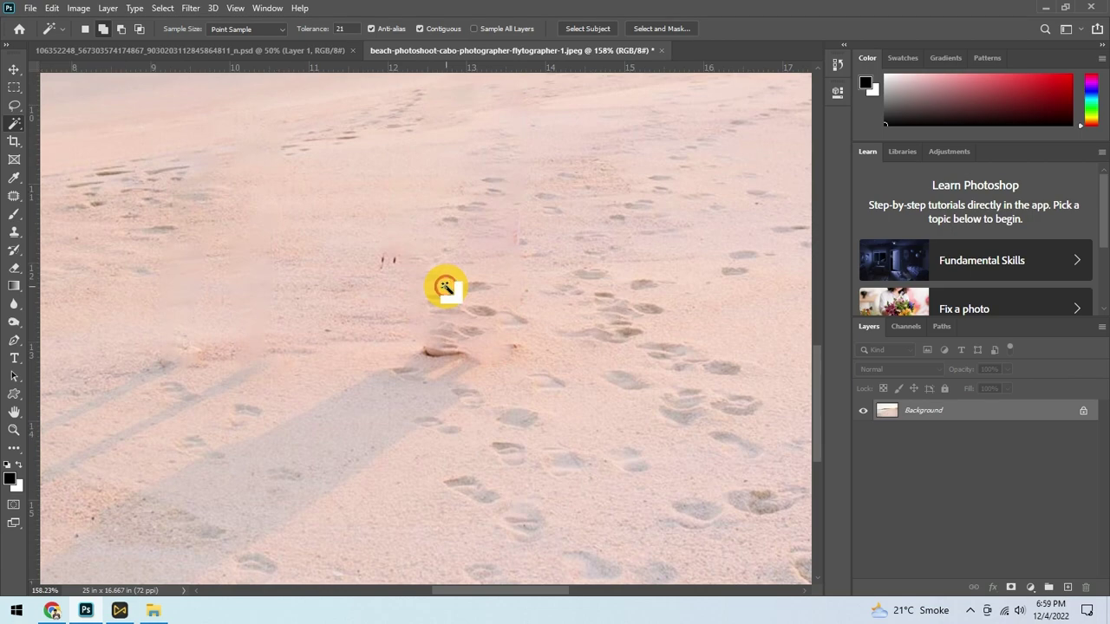
pyautogui.press('k')
pyautogui.scroll(4, 465, 382)
pyautogui.press('j')
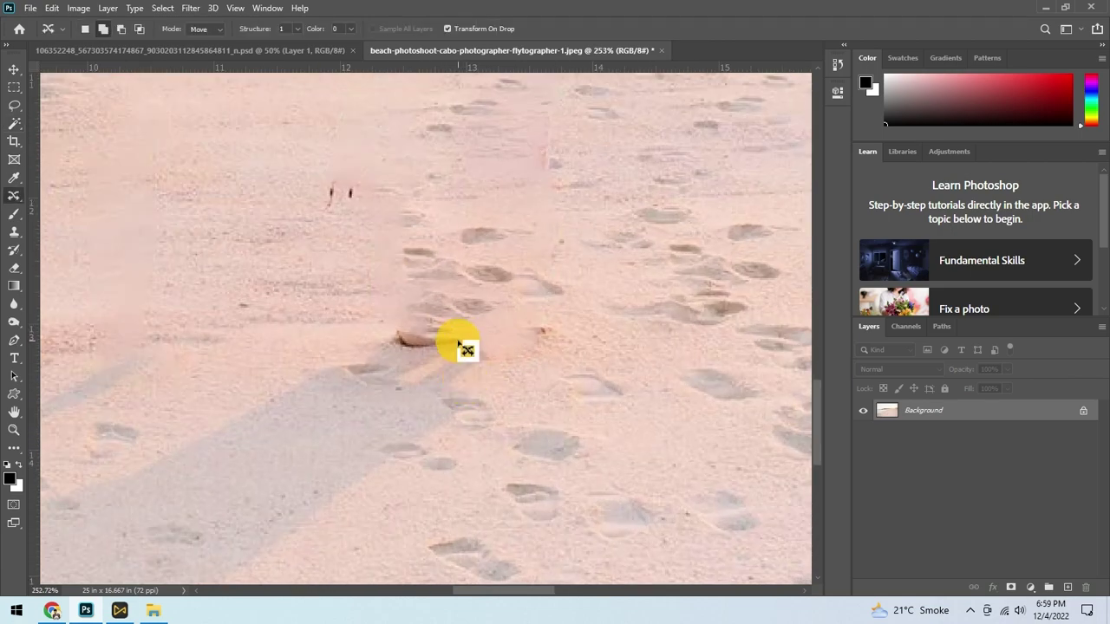
pyautogui.moveTo(425, 364); pyautogui.dragTo(469, 299)
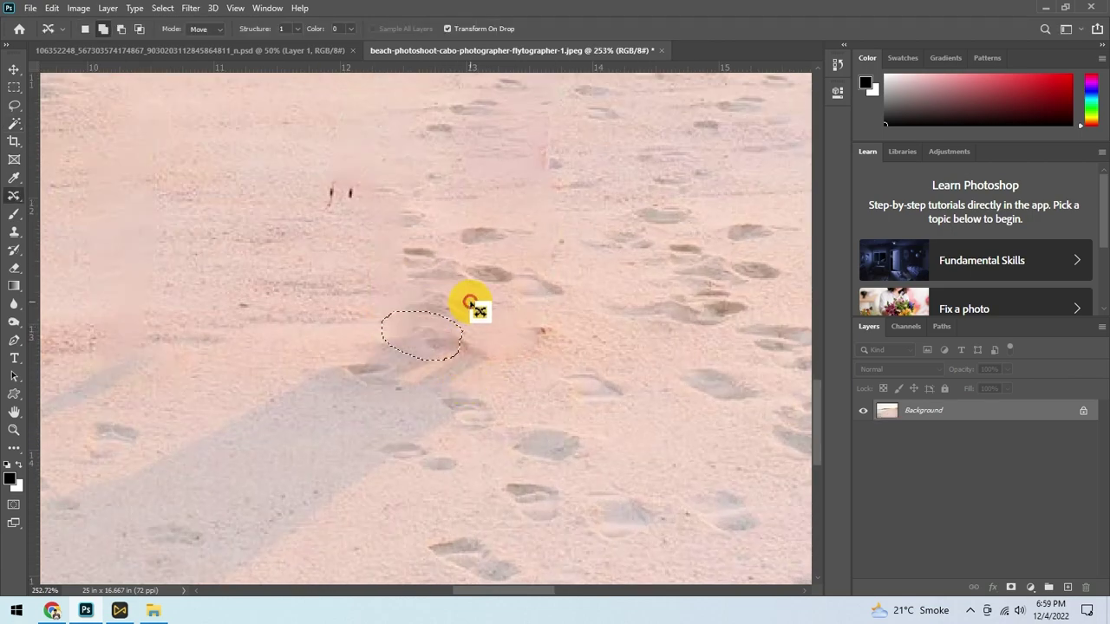
# - Patch the remaining marks near the waterline and lower on the sand
pyautogui.scroll(-12, 471, 310)
pyautogui.scroll(7, 426, 347)
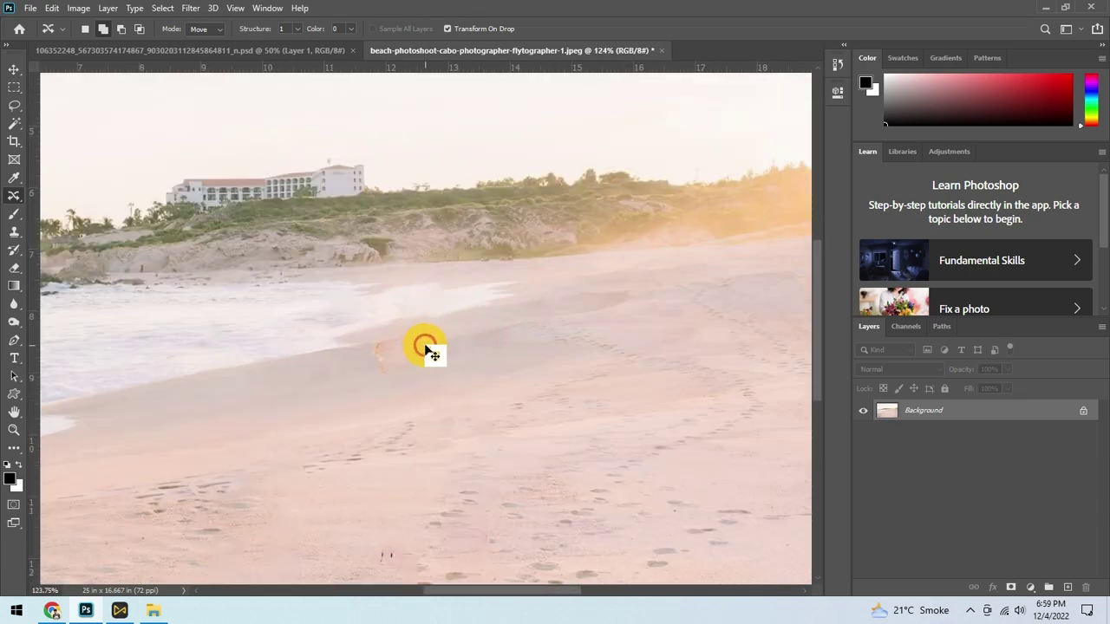
pyautogui.moveTo(367, 379); pyautogui.dragTo(406, 336)
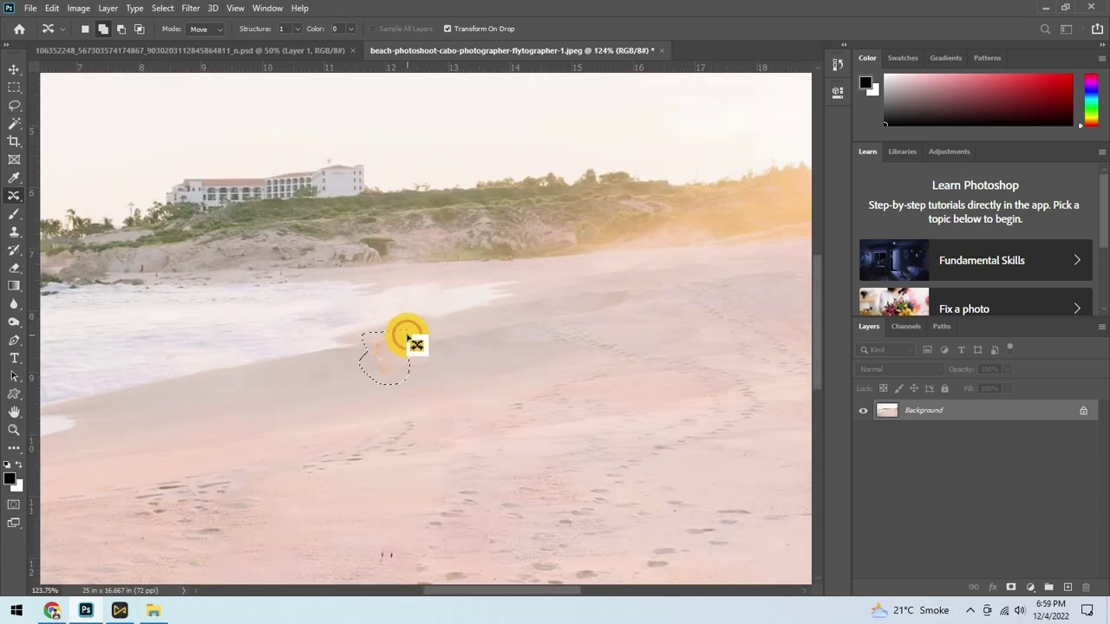
pyautogui.scroll(2, 396, 520)
pyautogui.moveTo(396, 521); pyautogui.dragTo(425, 292)
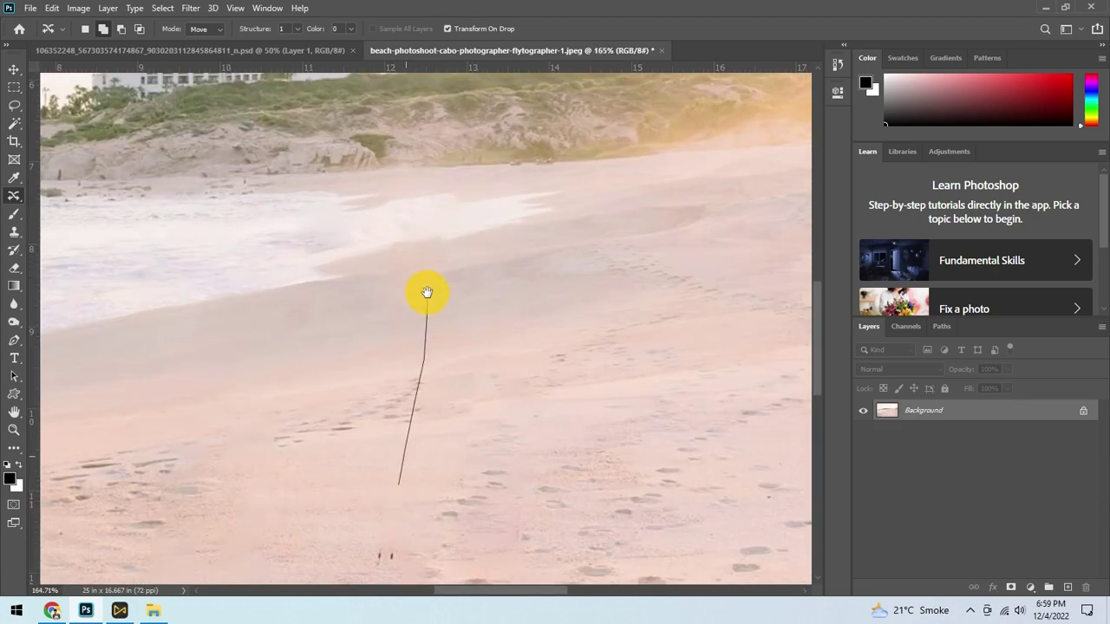
pyautogui.scroll(-2, 408, 451)
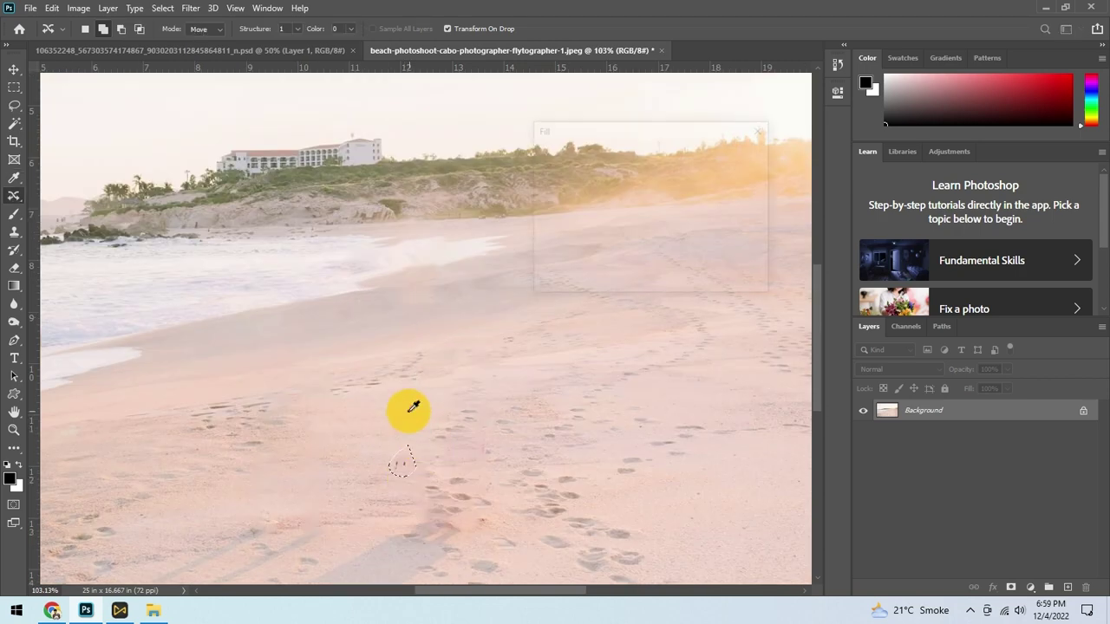
pyautogui.scroll(-3, 408, 413)
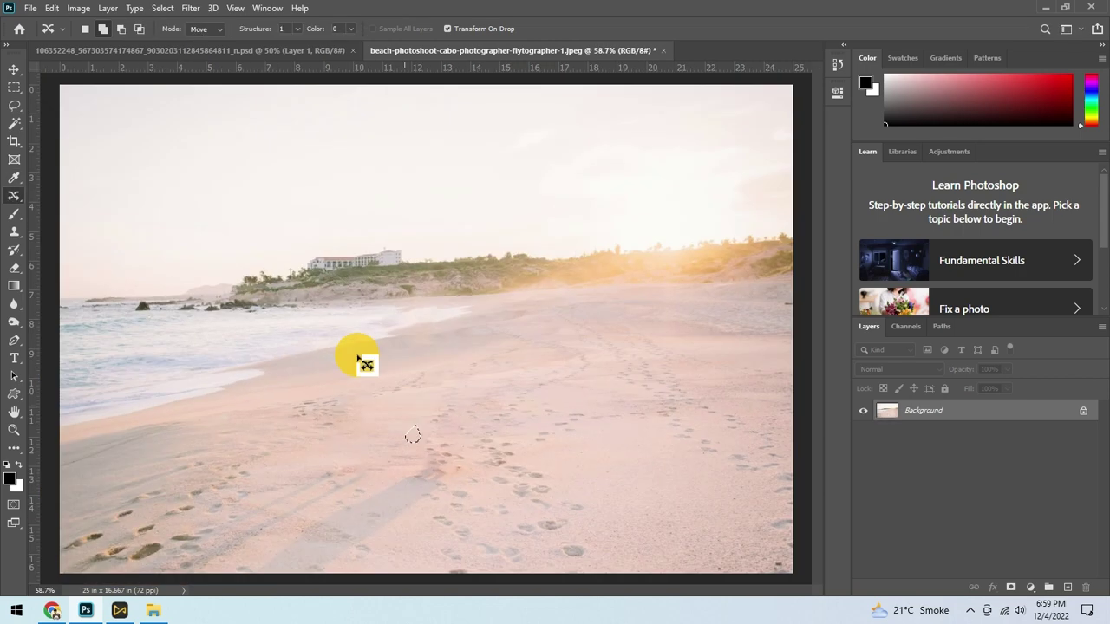
# - Unlock the Background in the cut-out document and drag the woman's Layer 1 onto the beach photo
pyautogui.click(13, 71)
pyautogui.click(193, 49)
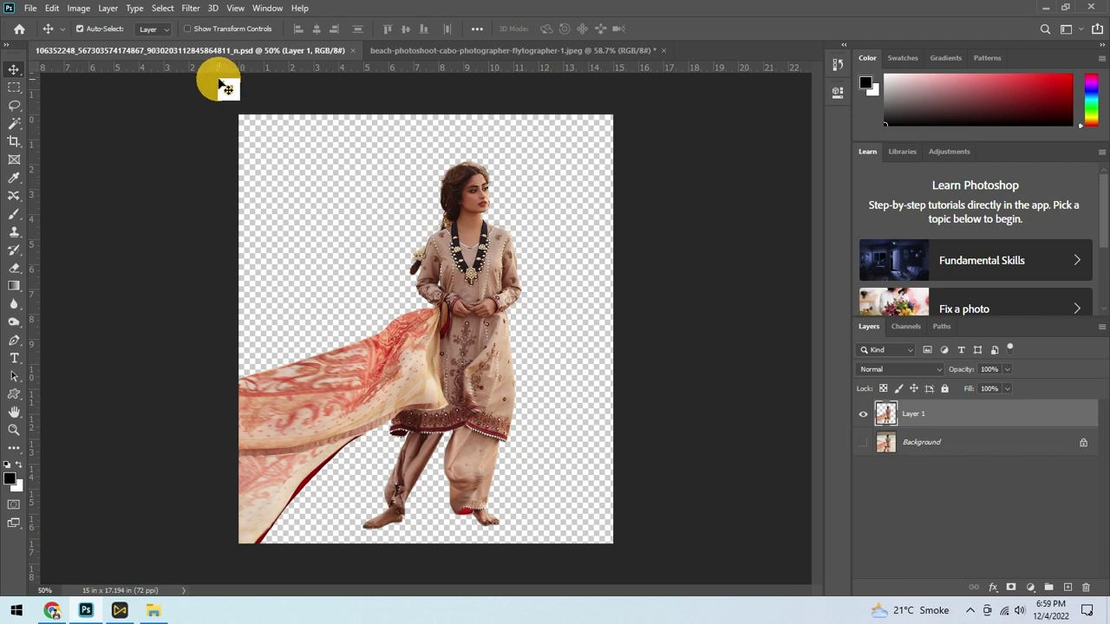
pyautogui.keyDown('shift'); pyautogui.click(916, 441); pyautogui.keyUp('shift')
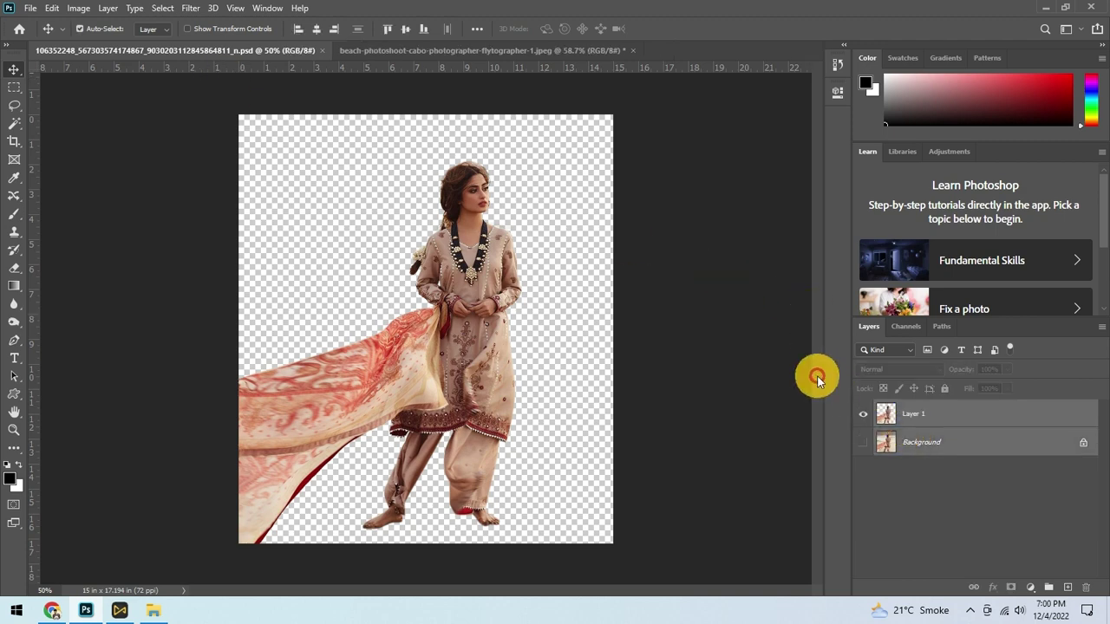
pyautogui.doubleClick(925, 446)
pyautogui.press('Return')
pyautogui.click(862, 443)
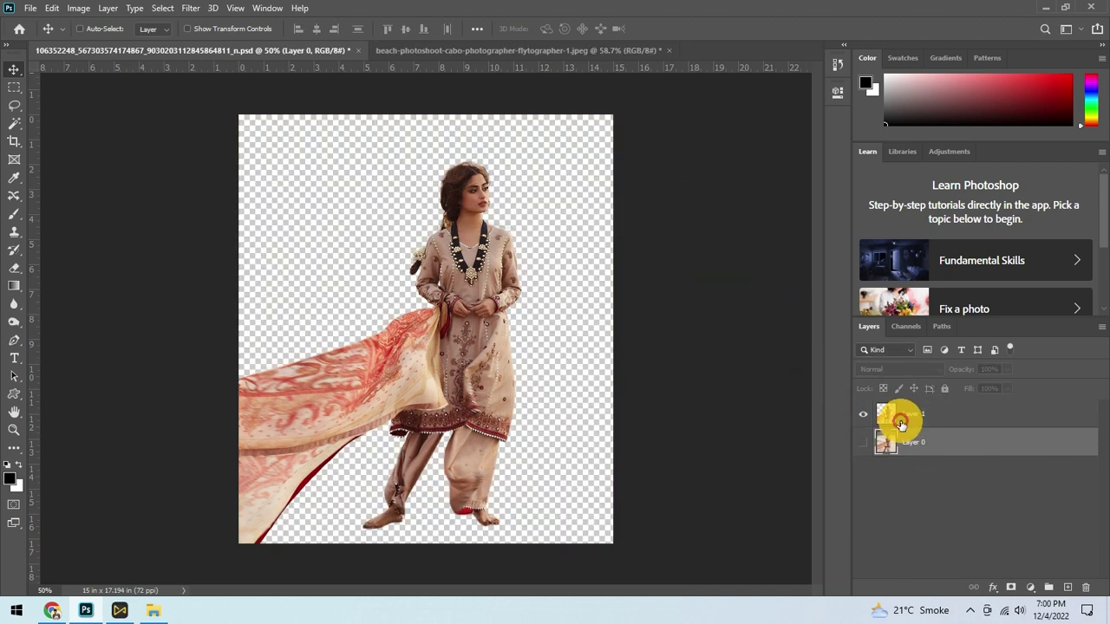
pyautogui.click(902, 423)
pyautogui.keyDown('ctrl'); pyautogui.click(412, 262); pyautogui.keyUp('ctrl')
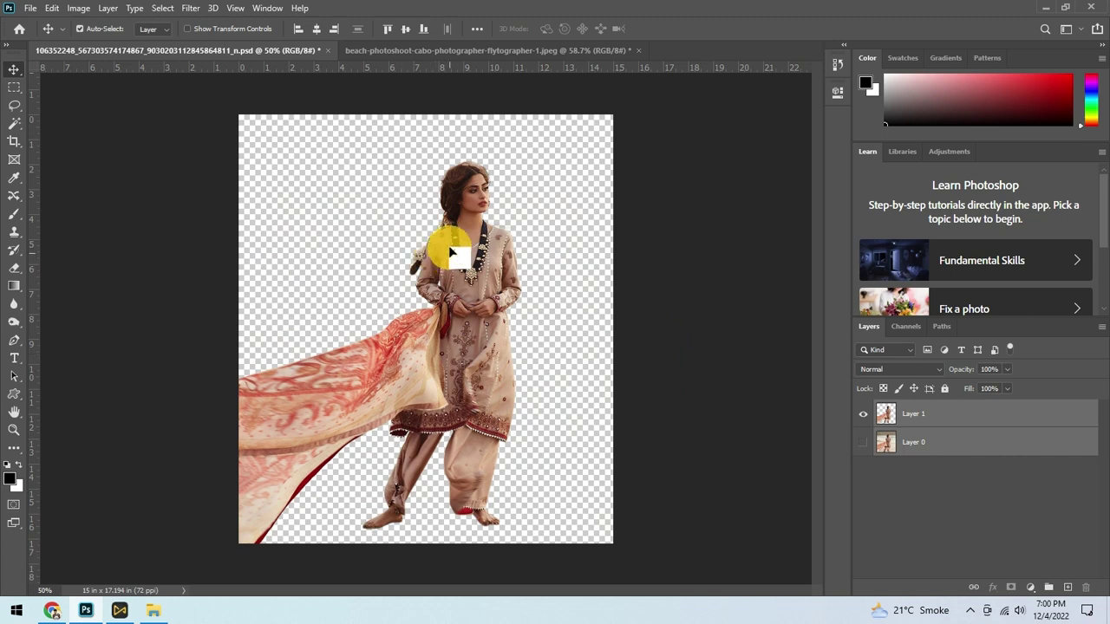
pyautogui.moveTo(450, 251)
pyautogui.mouseDown()
pyautogui.moveTo(485, 49)
pyautogui.moveTo(452, 237)
pyautogui.moveTo(501, 252)
pyautogui.mouseUp()
# - Scale the woman down to 67.59% and position her standing at the left
pyautogui.hotkey('ctrl', 't')
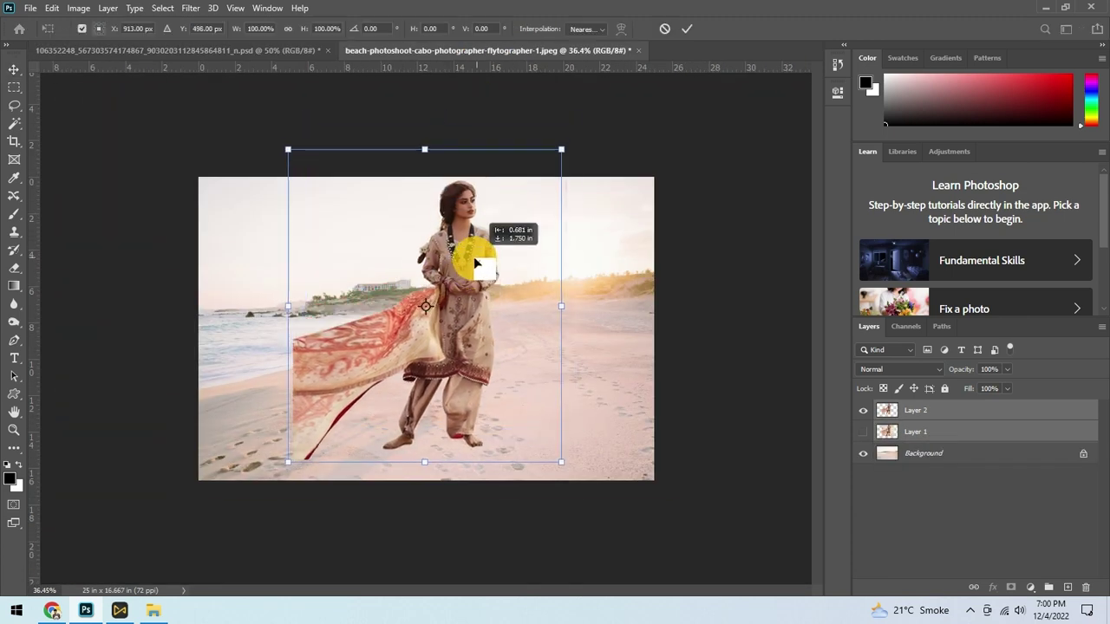
pyautogui.moveTo(550, 165)
pyautogui.mouseDown()
pyautogui.moveTo(438, 293)
pyautogui.moveTo(333, 291)
pyautogui.mouseUp()
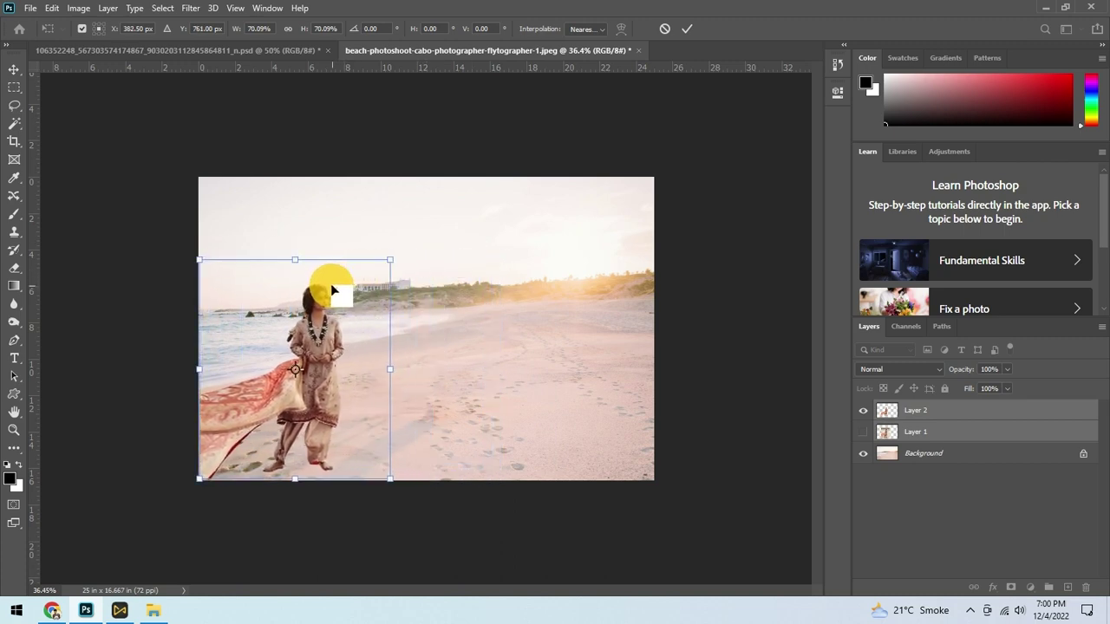
pyautogui.moveTo(394, 260); pyautogui.dragTo(380, 270)
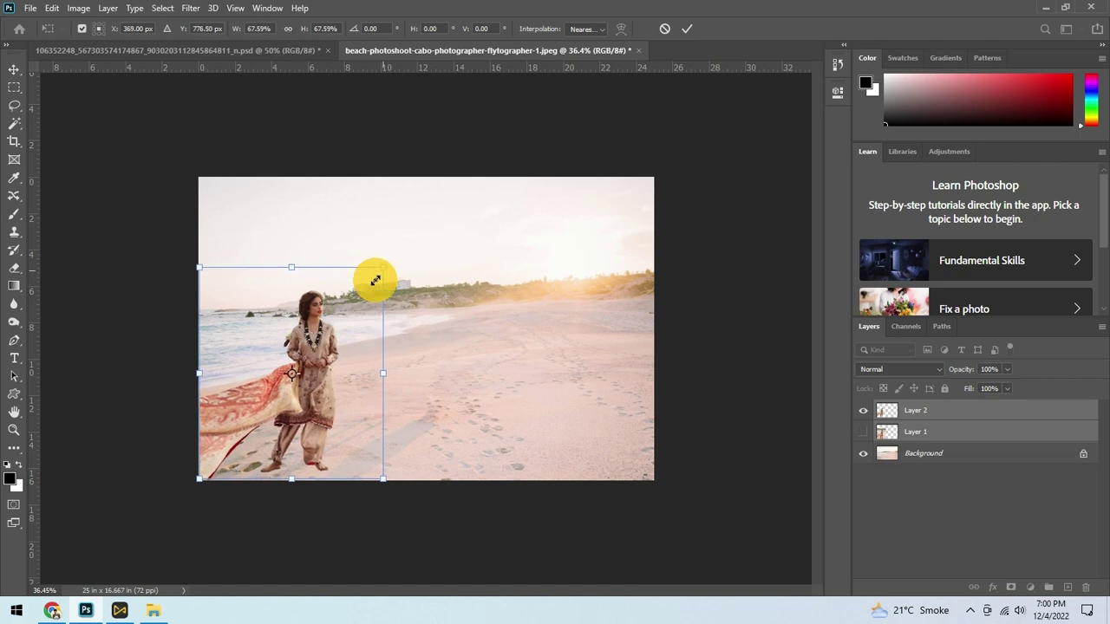
pyautogui.scroll(1, 322, 347)
pyautogui.scroll(-1, 315, 329)
pyautogui.scroll(2, 297, 327)
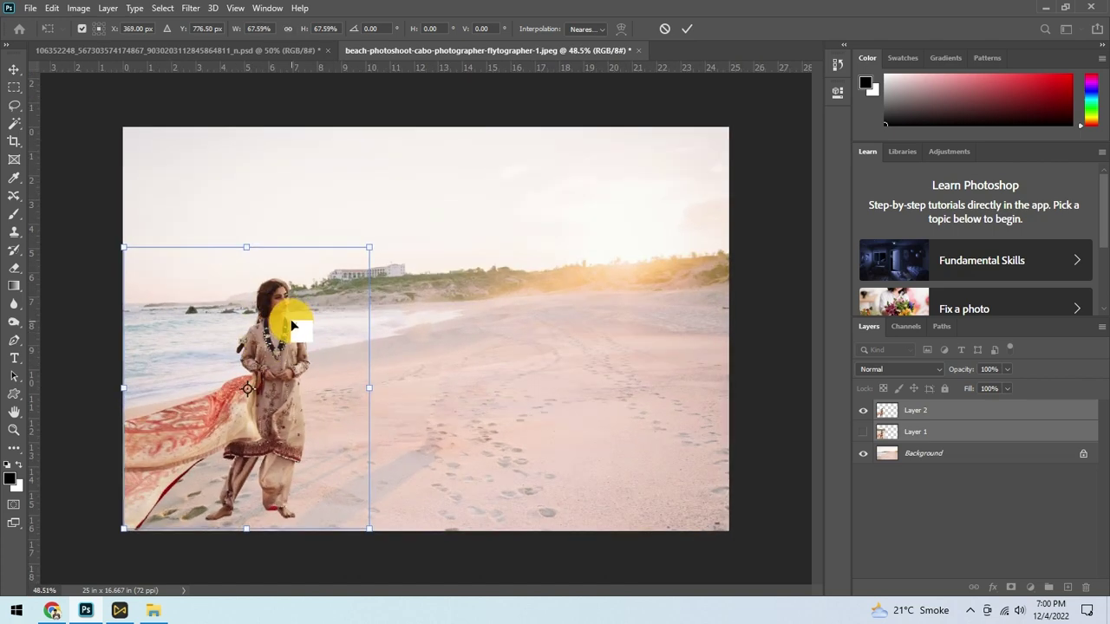
pyautogui.moveTo(293, 325); pyautogui.dragTo(292, 329)
pyautogui.press('Return')
pyautogui.scroll(3, 292, 327)
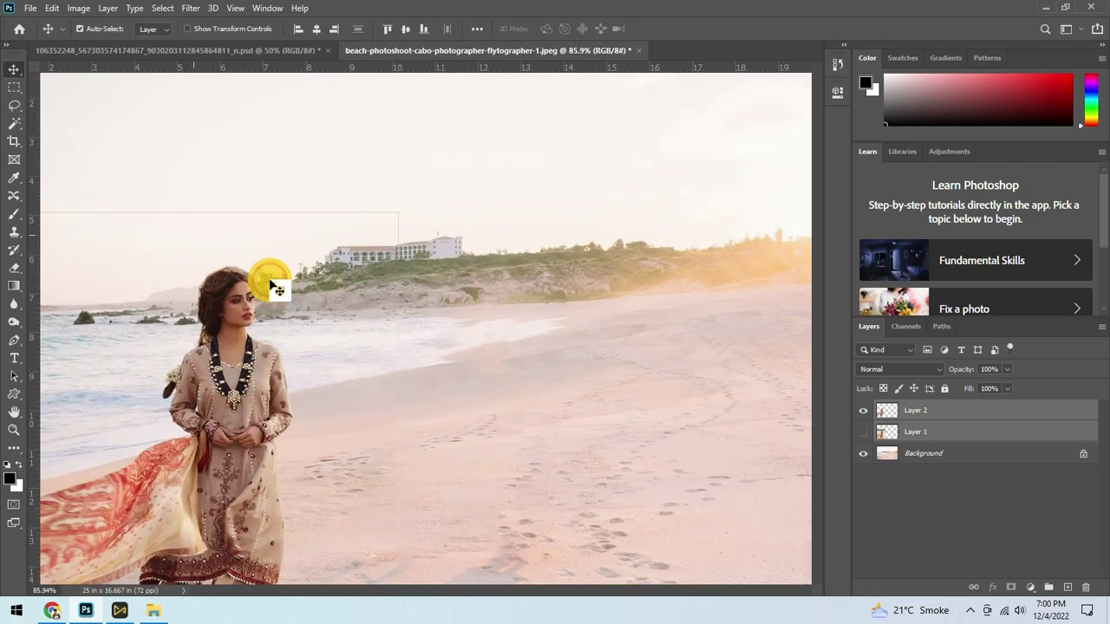
pyautogui.scroll(5, 277, 290)
# - Set the Eraser on Layer 2 to a 37 px brush size
pyautogui.moveTo(376, 242); pyautogui.dragTo(390, 242)
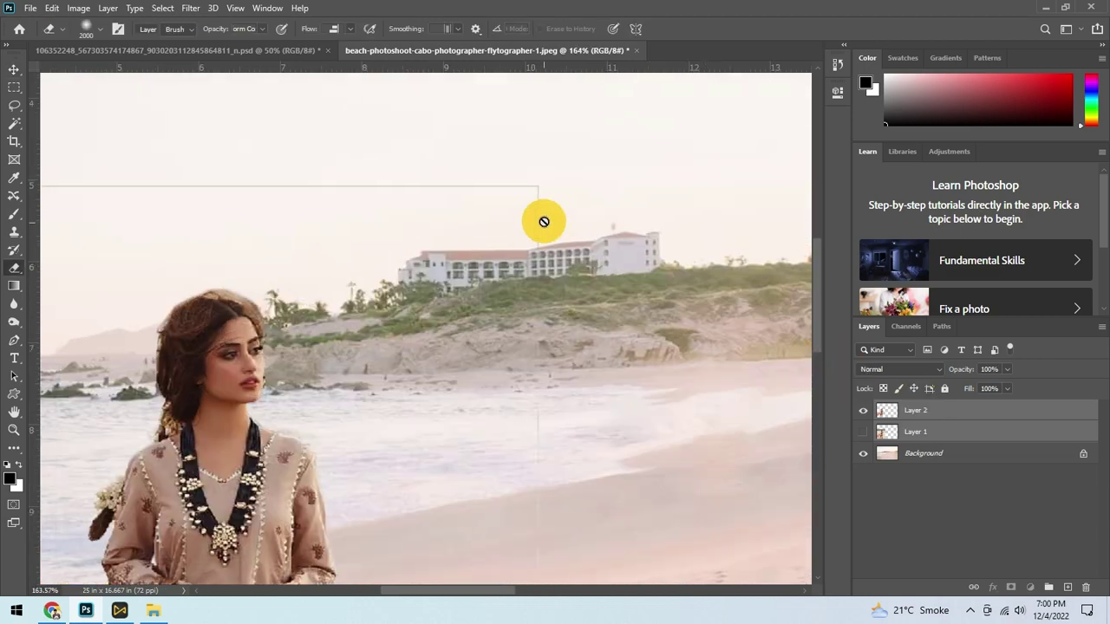
pyautogui.press('e')
pyautogui.click(937, 410)
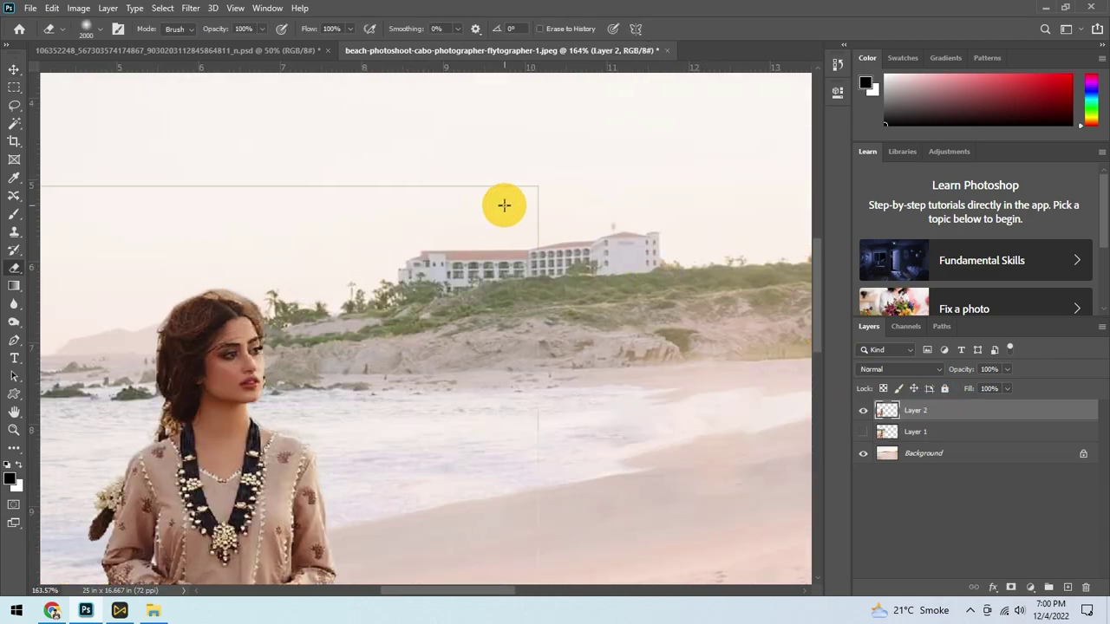
pyautogui.press('w')
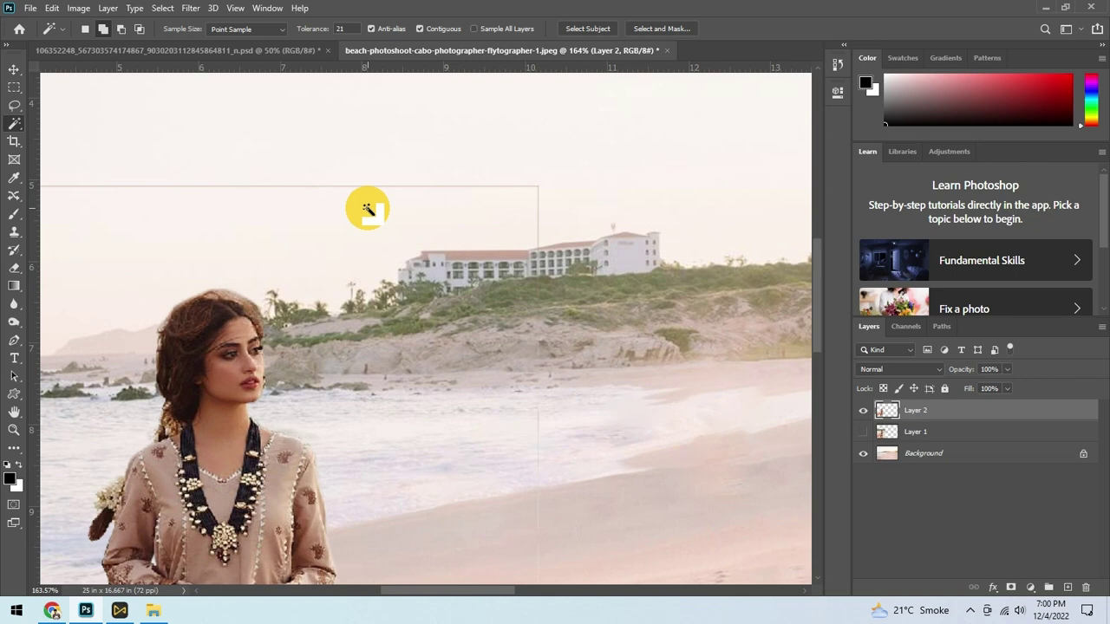
pyautogui.press('e')
pyautogui.rightClick(368, 209)
pyautogui.write('37')
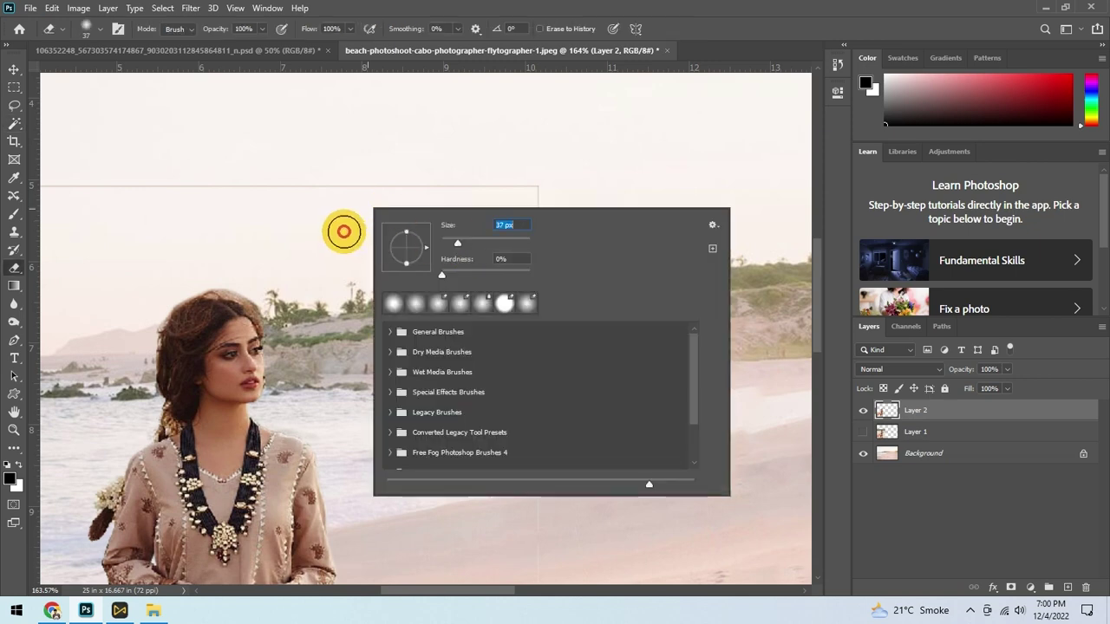
pyautogui.press('Return')
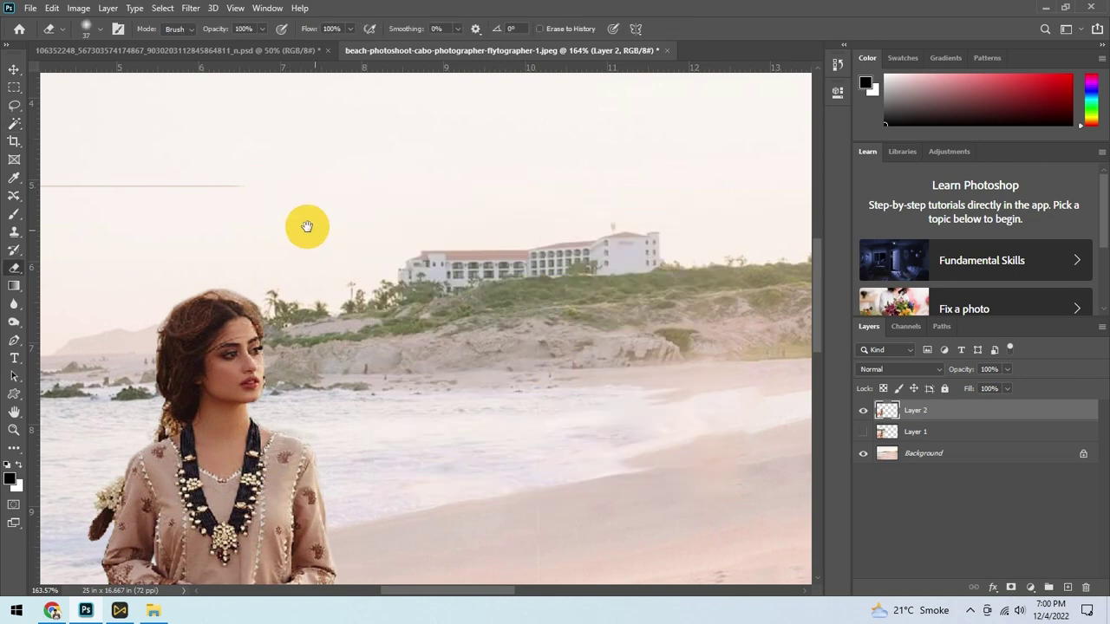
# - Pan along the woman's dress hem and feet to inspect edges, then fit the photo in the window
pyautogui.moveTo(307, 225); pyautogui.dragTo(612, 179)
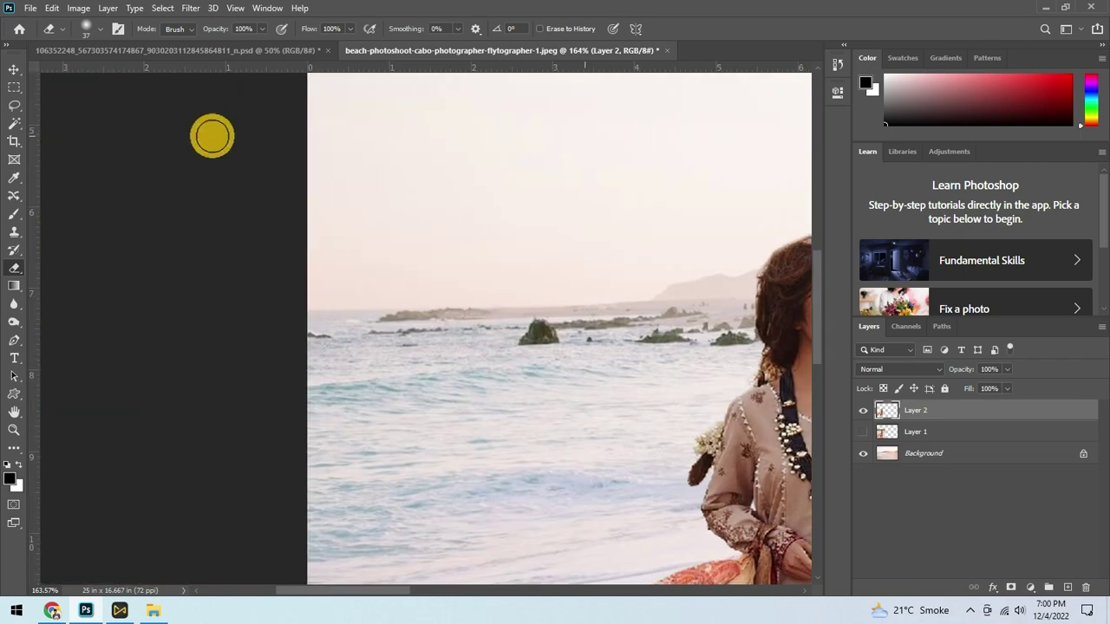
pyautogui.scroll(-2, 509, 297)
pyautogui.moveTo(509, 296); pyautogui.dragTo(520, 176)
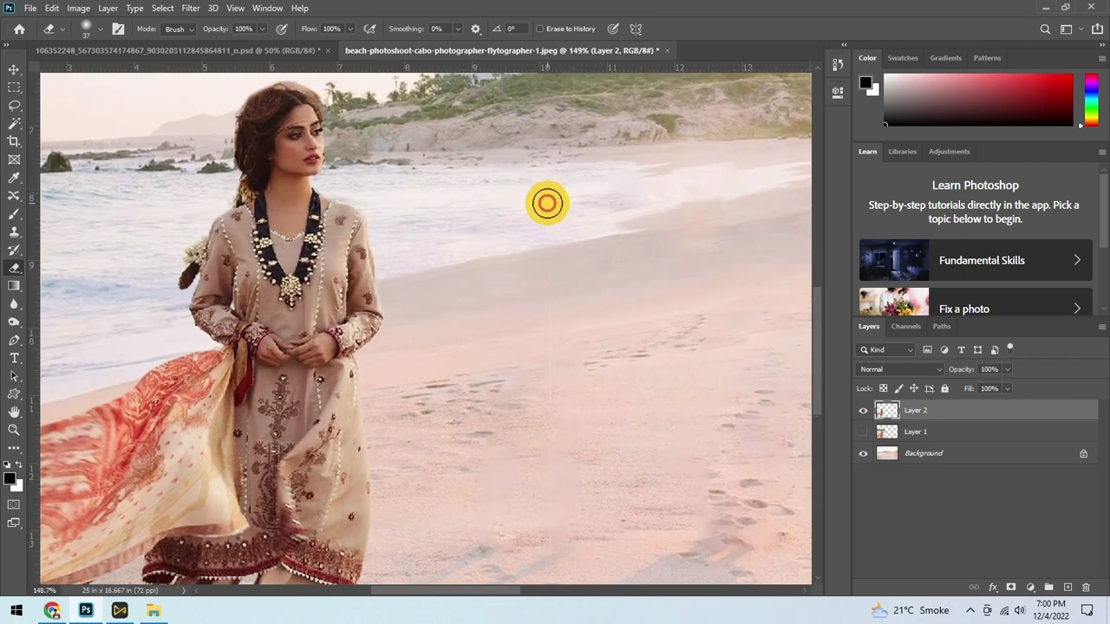
pyautogui.scroll(2, 549, 203)
pyautogui.moveTo(558, 429); pyautogui.dragTo(543, 229)
pyautogui.moveTo(535, 464); pyautogui.dragTo(529, 264)
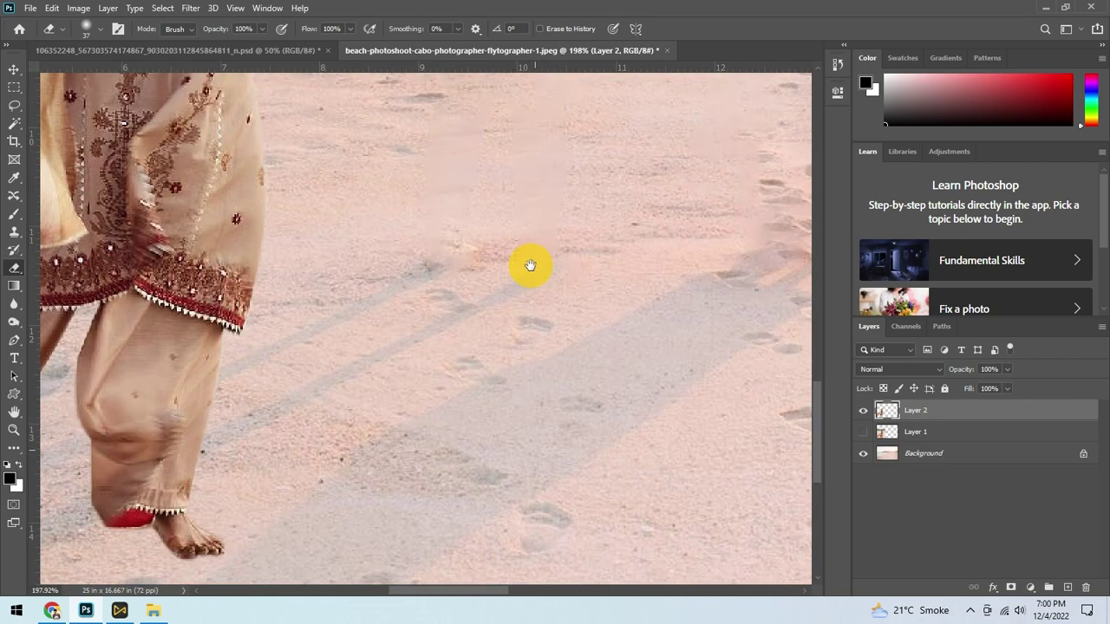
pyautogui.moveTo(550, 483); pyautogui.dragTo(558, 314)
pyautogui.hotkey('ctrl', '0')
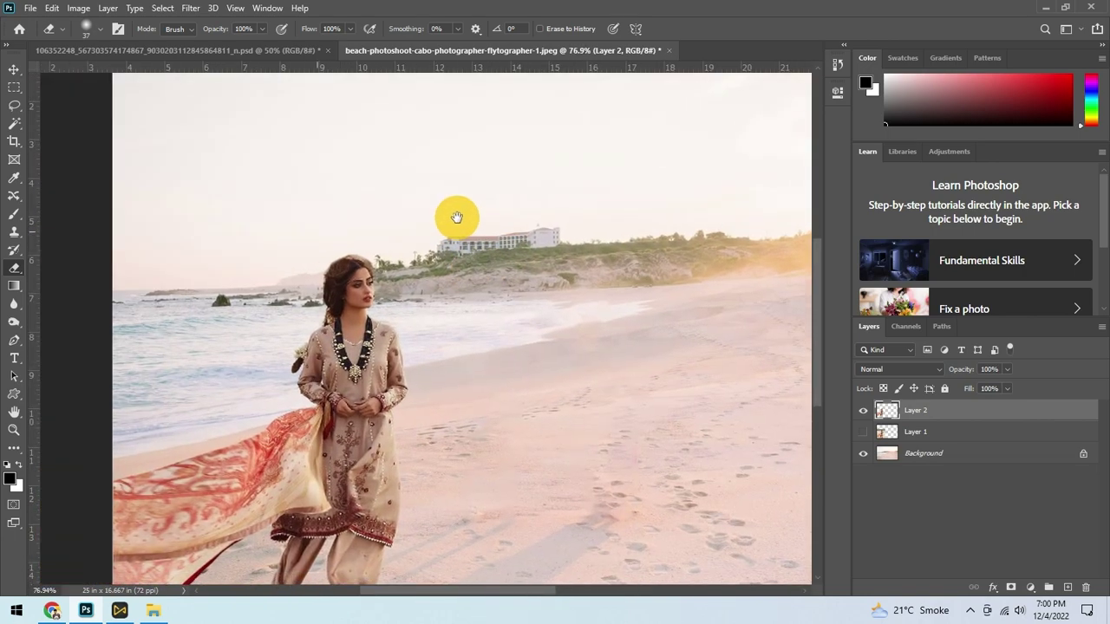
pyautogui.scroll(-2, 456, 222)
# - Brighten Layer 2 with Curves (input 125 to output 137) and commit a crop to 16.722 in tall
pyautogui.press('v')
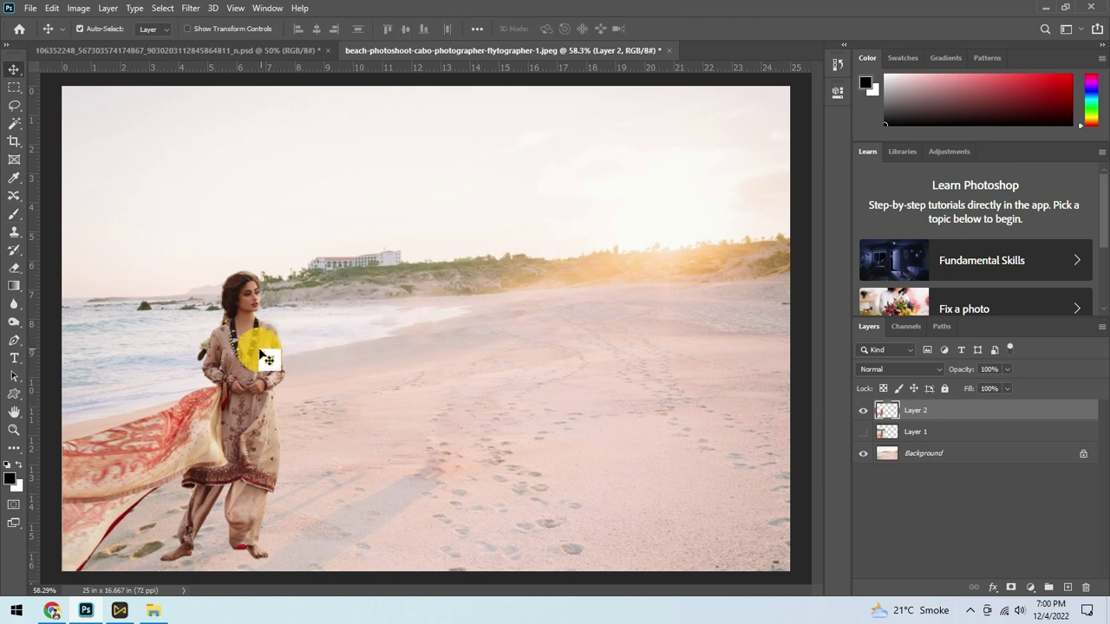
pyautogui.rightClick(265, 352)
pyautogui.press('Escape')
pyautogui.hotkey('ctrl', 'm')
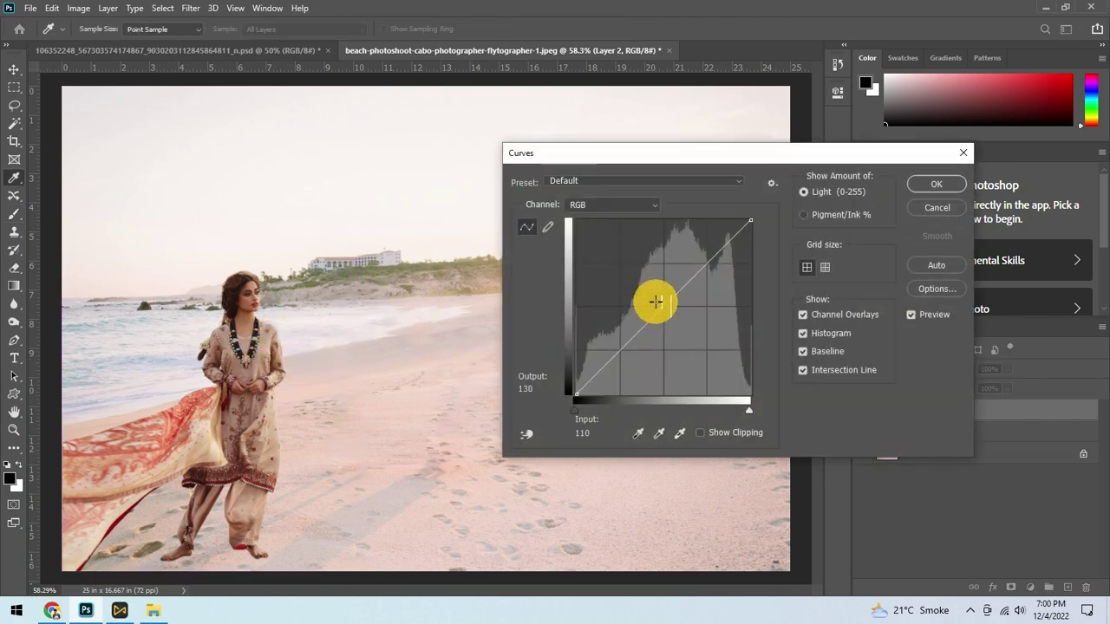
pyautogui.moveTo(661, 303); pyautogui.dragTo(661, 300)
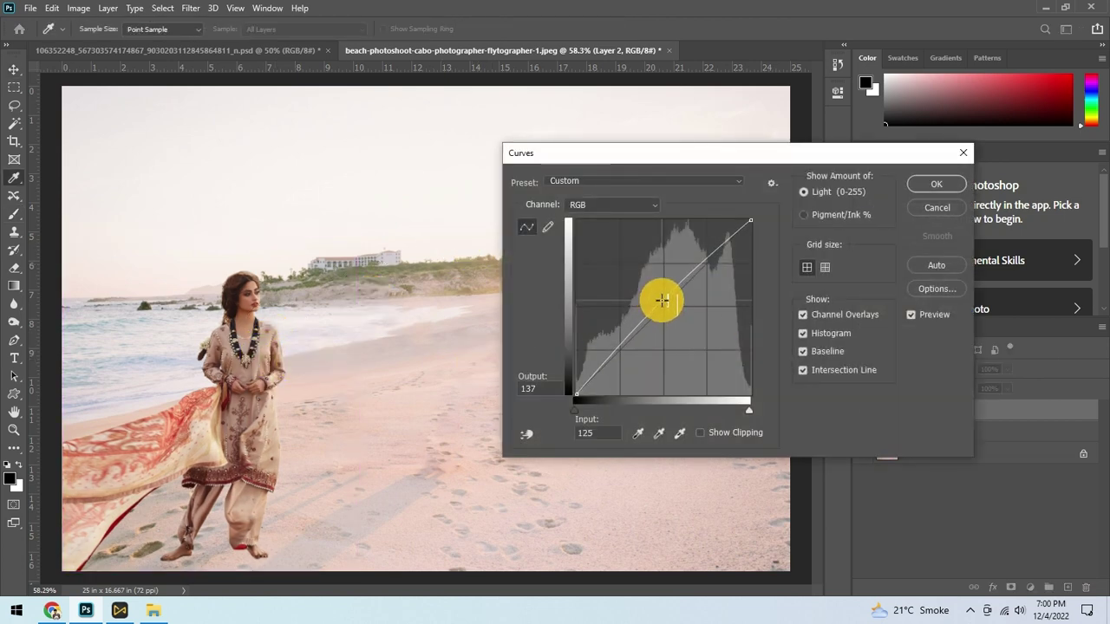
pyautogui.press('Return')
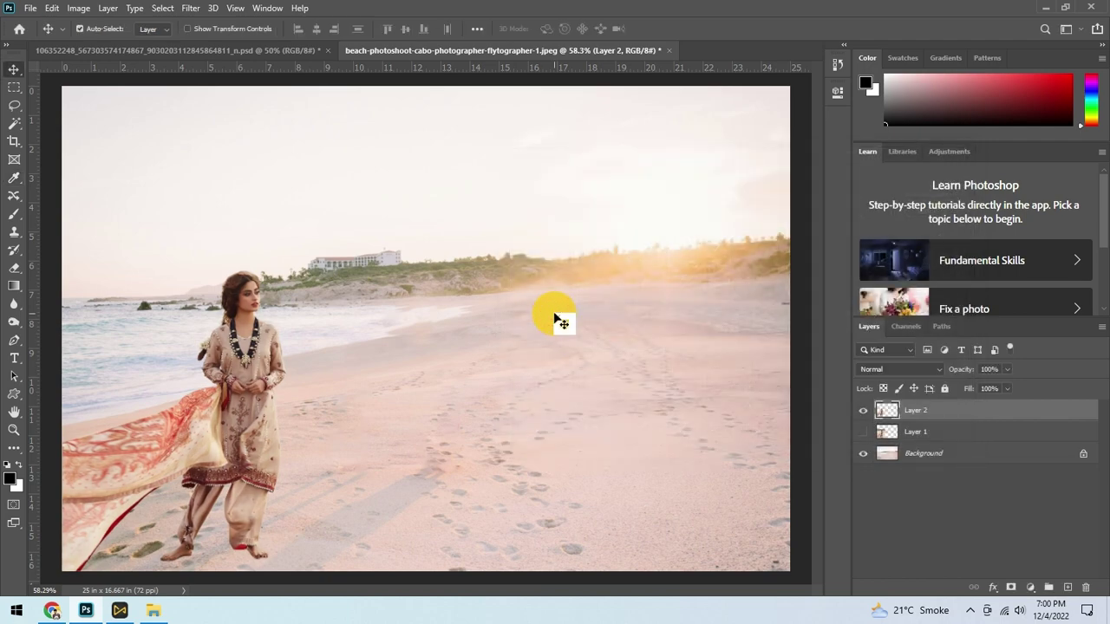
pyautogui.press('c')
pyautogui.press('Return')
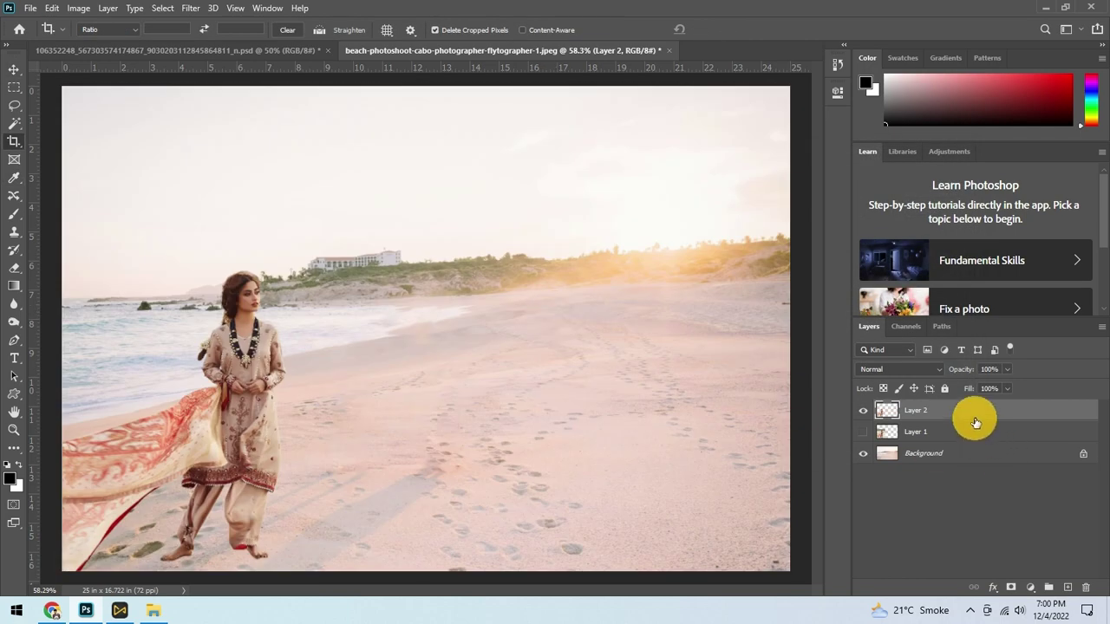
# - Shrink the eraser to 10 px, inspect the hair edge, and save the composite as PSD
pyautogui.press('e')
pyautogui.scroll(5, 226, 260)
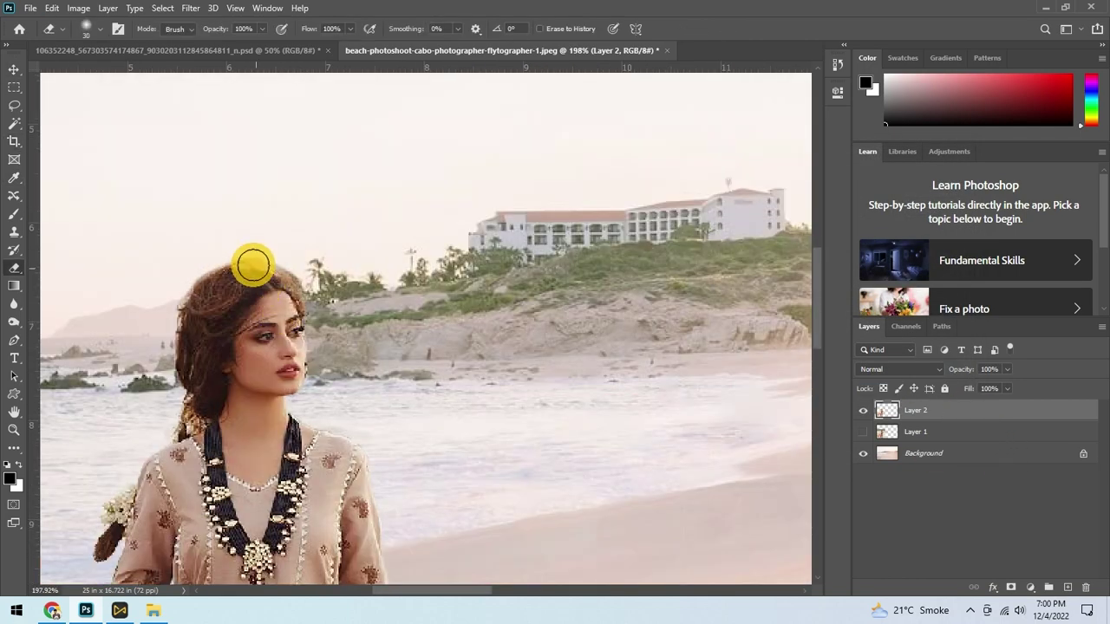
pyautogui.scroll(2, 249, 254)
pyautogui.press('[')
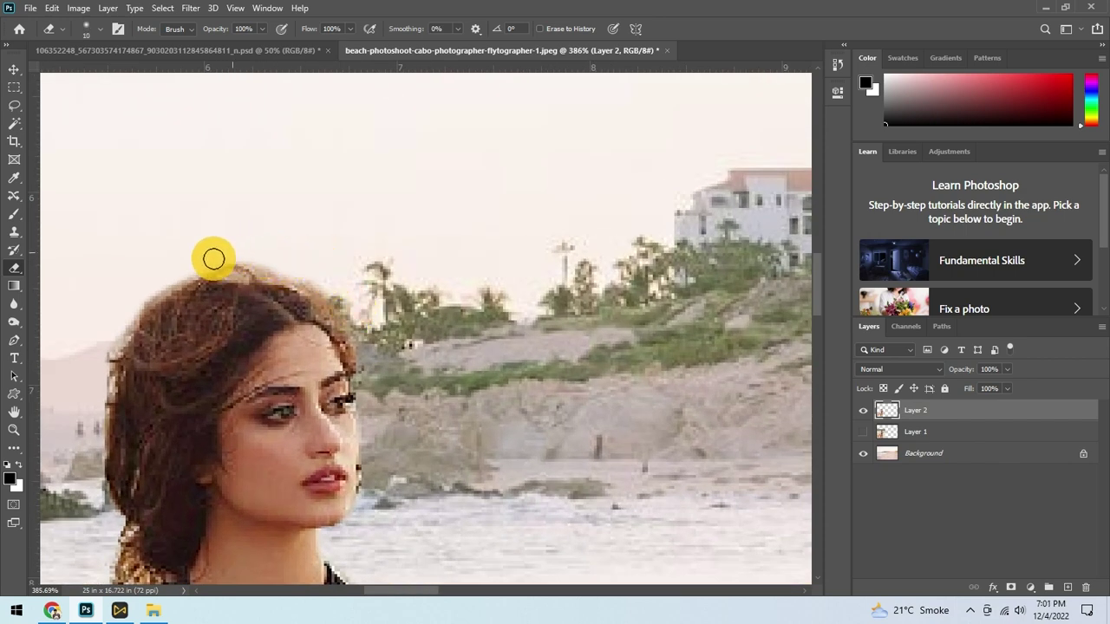
pyautogui.scroll(-2, 205, 403)
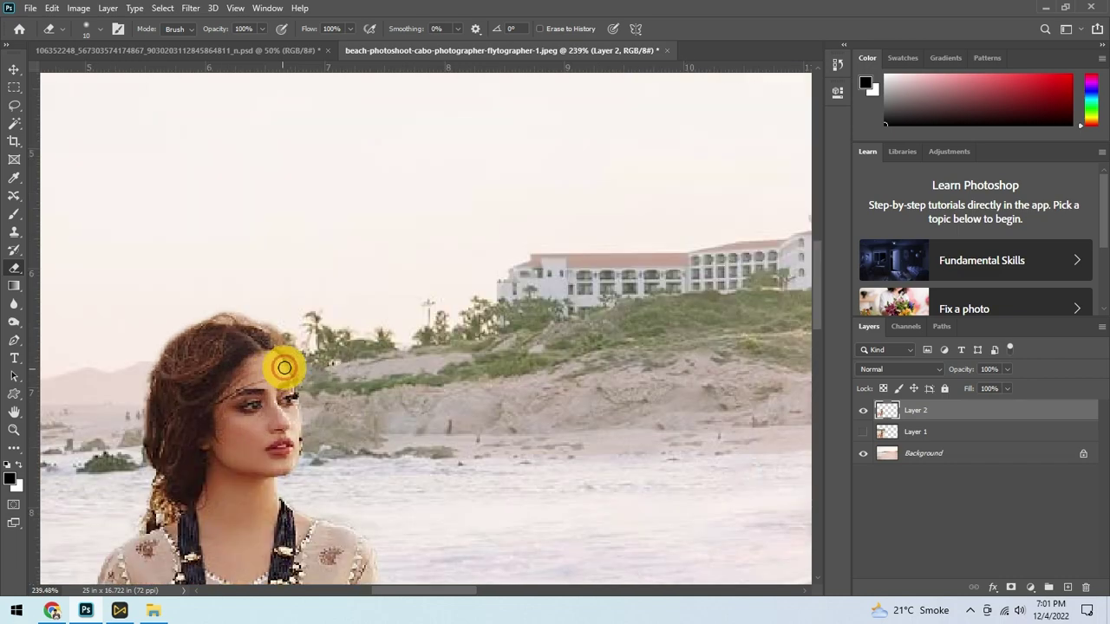
pyautogui.hotkey('ctrl', '0')
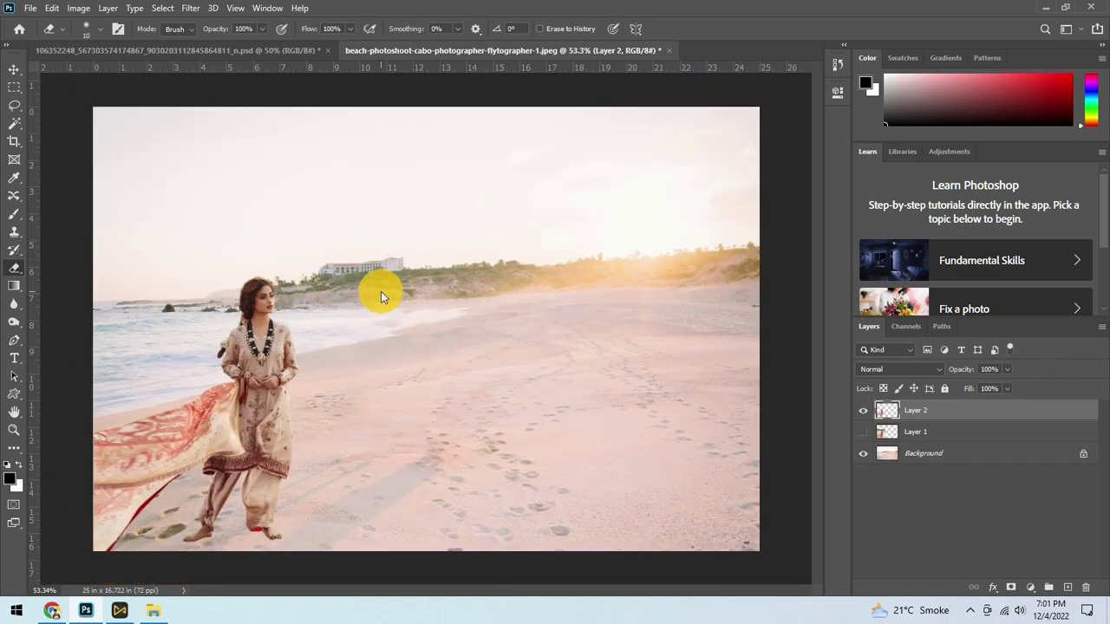
pyautogui.hotkey('ctrl', 's')
pyautogui.press('Return')
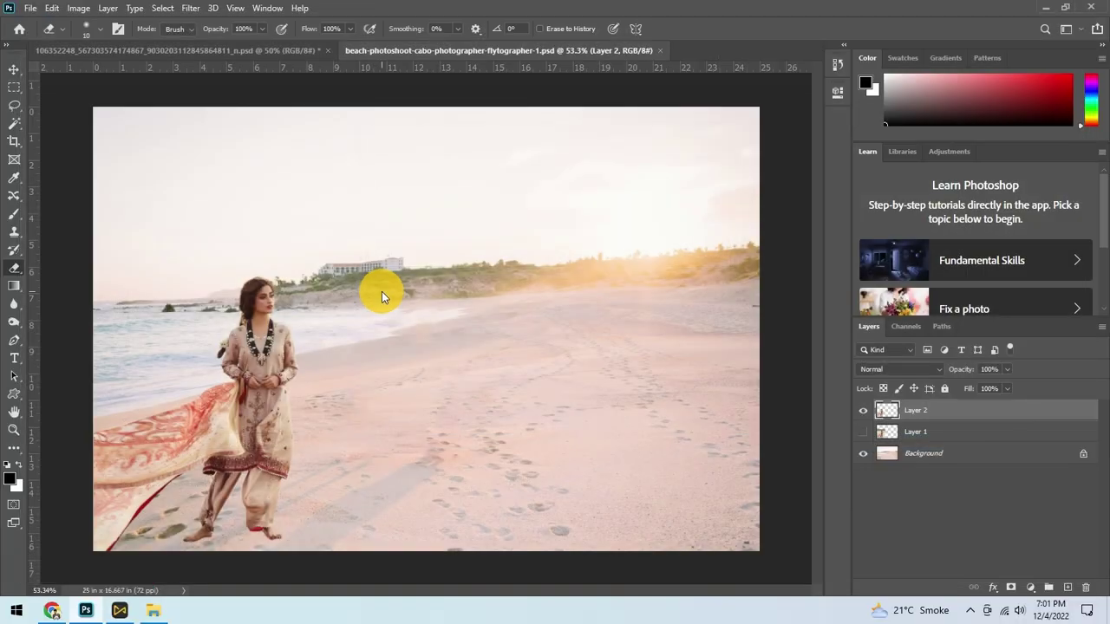
# - Make Layer 1 active and visible, and enlarge the soft eraser to 300 px
pyautogui.click(908, 434)
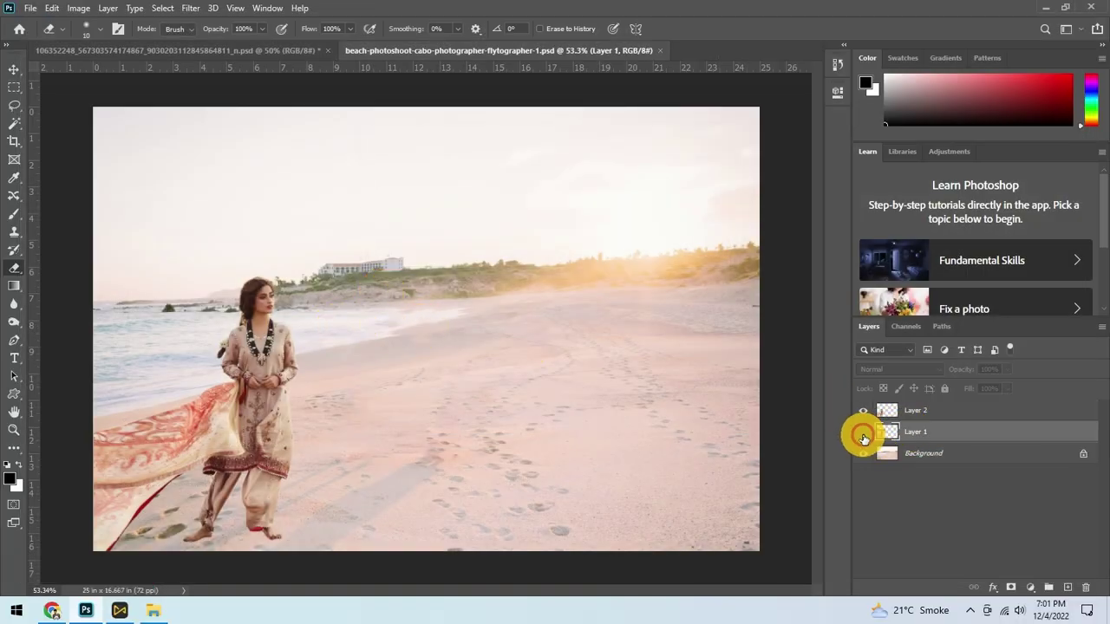
pyautogui.click(862, 432)
pyautogui.scroll(3, 448, 307)
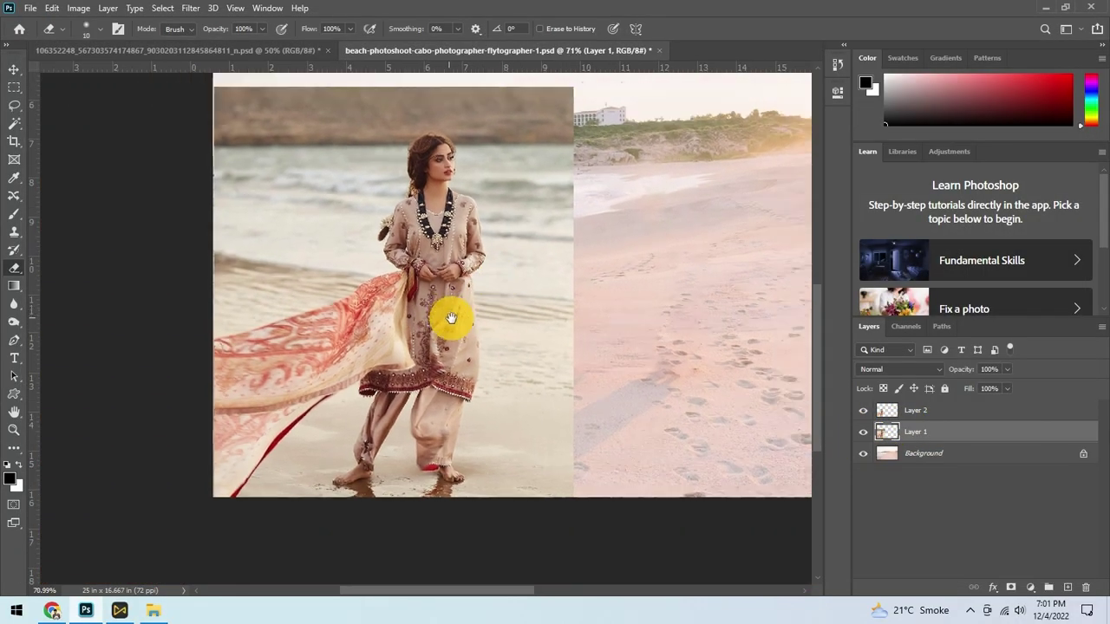
pyautogui.moveTo(431, 362); pyautogui.dragTo(434, 382)
pyautogui.scroll(-5, 433, 379)
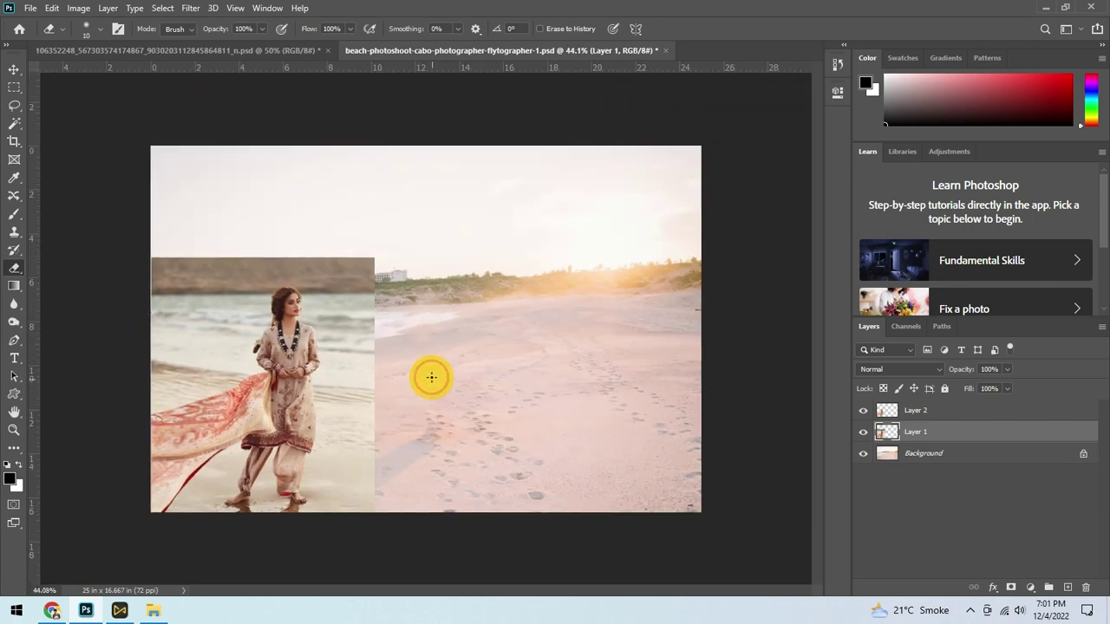
pyautogui.press(']')
pyautogui.press(']')
pyautogui.press(']')
# - Erase the hill strip, sea haze, sand edge and waist overlay around the woman
pyautogui.scroll(2, 130, 270)
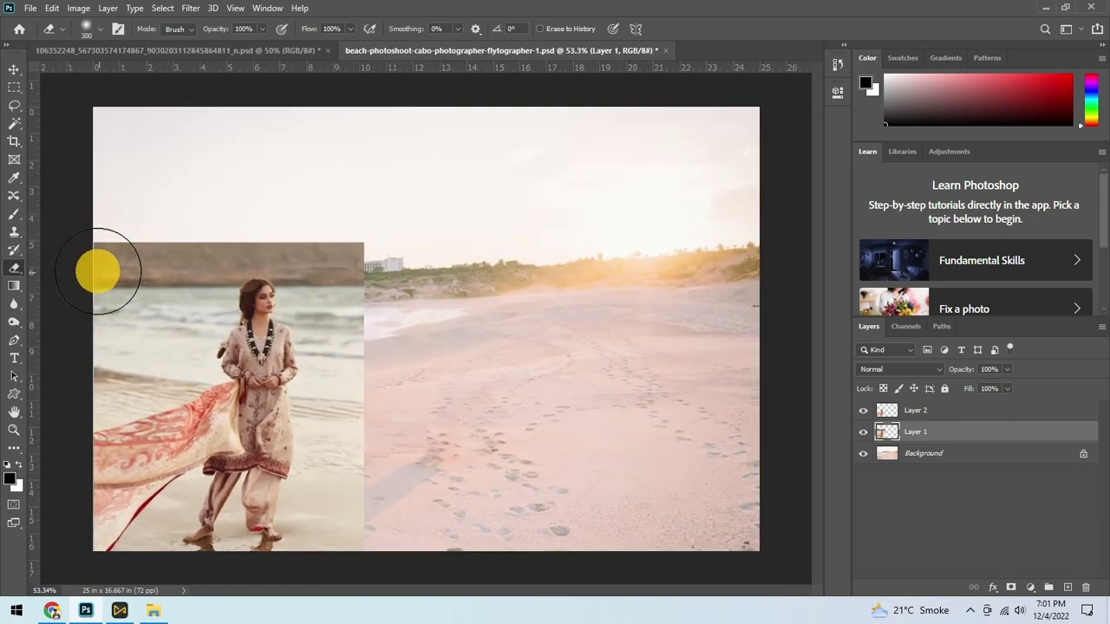
pyautogui.moveTo(99, 268)
pyautogui.mouseDown()
pyautogui.moveTo(179, 252)
pyautogui.moveTo(190, 280)
pyautogui.mouseUp()
pyautogui.moveTo(137, 334); pyautogui.dragTo(382, 363)
pyautogui.moveTo(161, 365)
pyautogui.mouseDown()
pyautogui.moveTo(84, 385)
pyautogui.moveTo(334, 366)
pyautogui.mouseUp()
pyautogui.moveTo(337, 405)
pyautogui.mouseDown()
pyautogui.moveTo(391, 528)
pyautogui.moveTo(384, 459)
pyautogui.mouseUp()
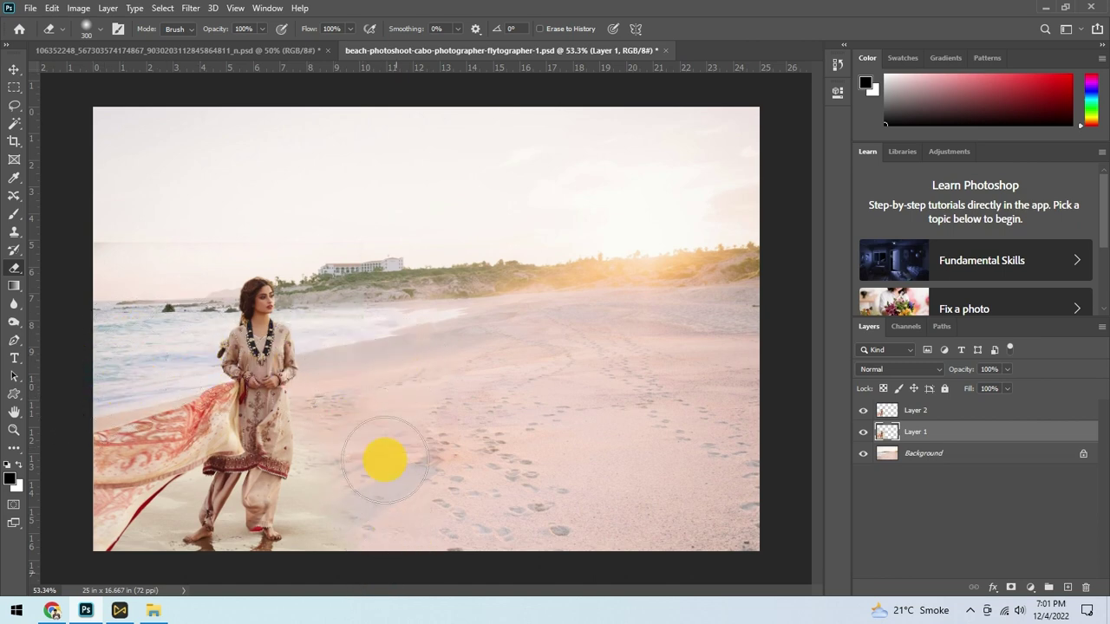
pyautogui.moveTo(258, 415); pyautogui.dragTo(186, 414)
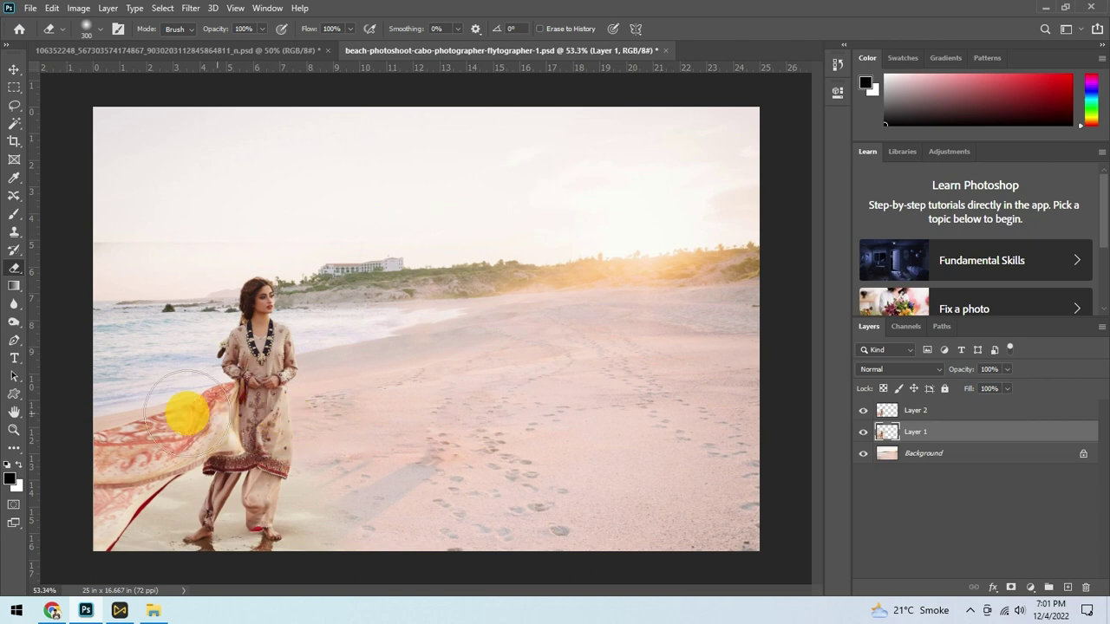
pyautogui.scroll(1, 347, 347)
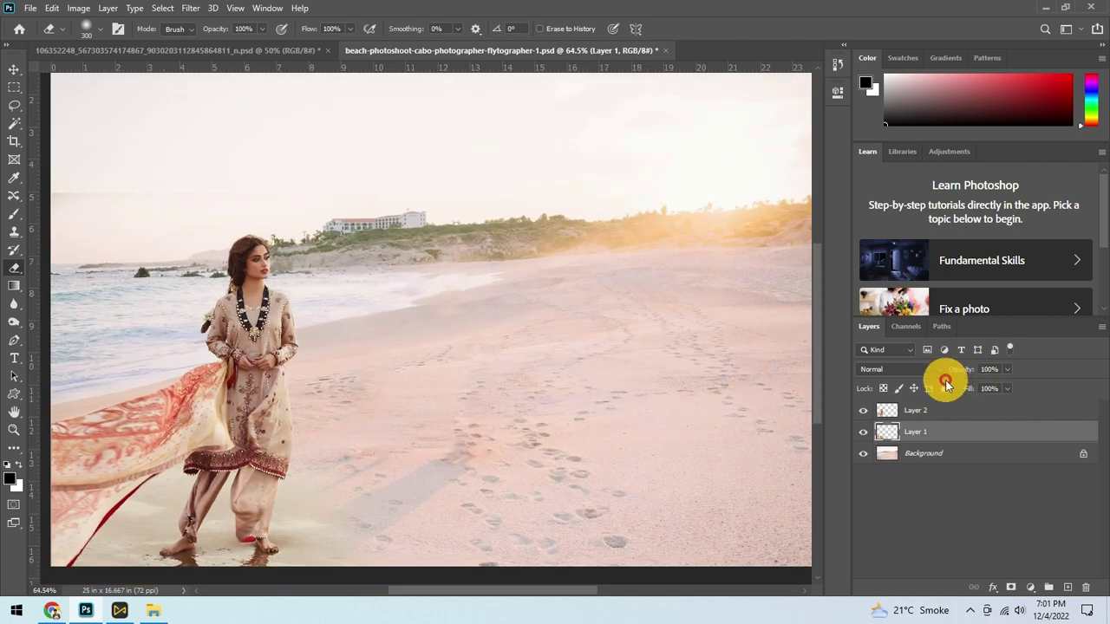
# - Set Layer 1 to Multiply and brighten it with a two-point Curves adjustment
pyautogui.click(904, 369)
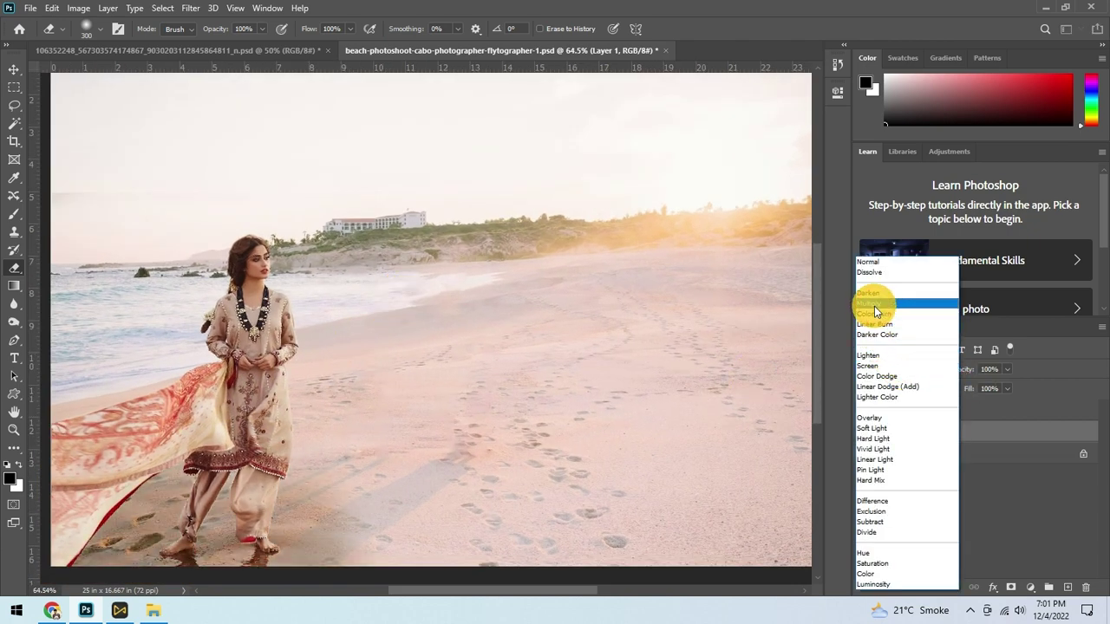
pyautogui.click(874, 306)
pyautogui.moveTo(328, 334); pyautogui.dragTo(440, 297)
pyautogui.hotkey('ctrl', 'm')
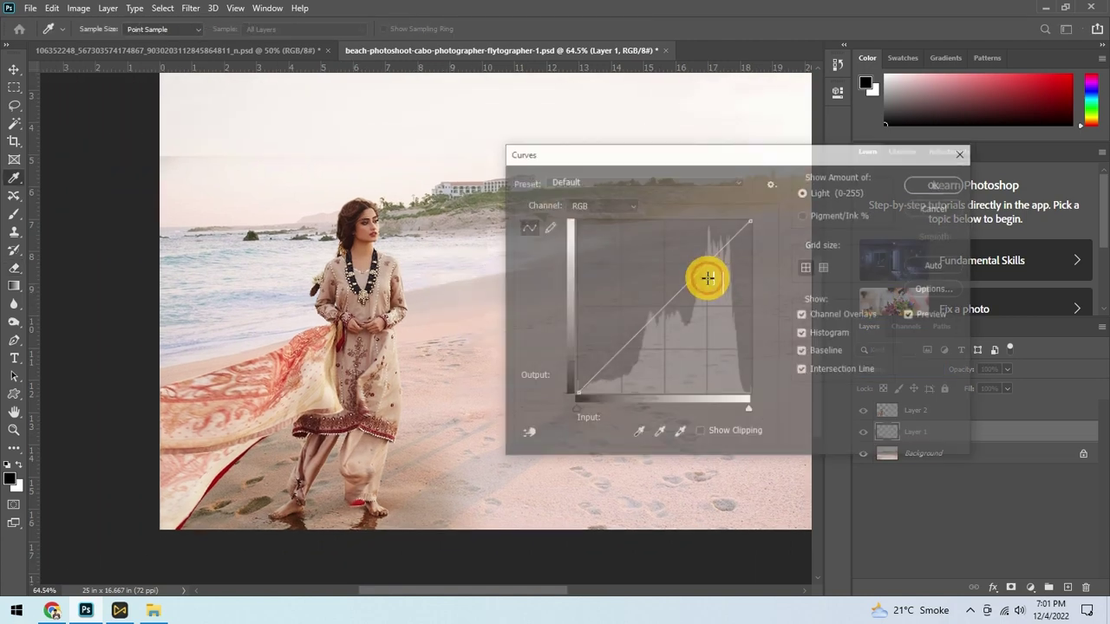
pyautogui.moveTo(678, 286); pyautogui.dragTo(662, 271)
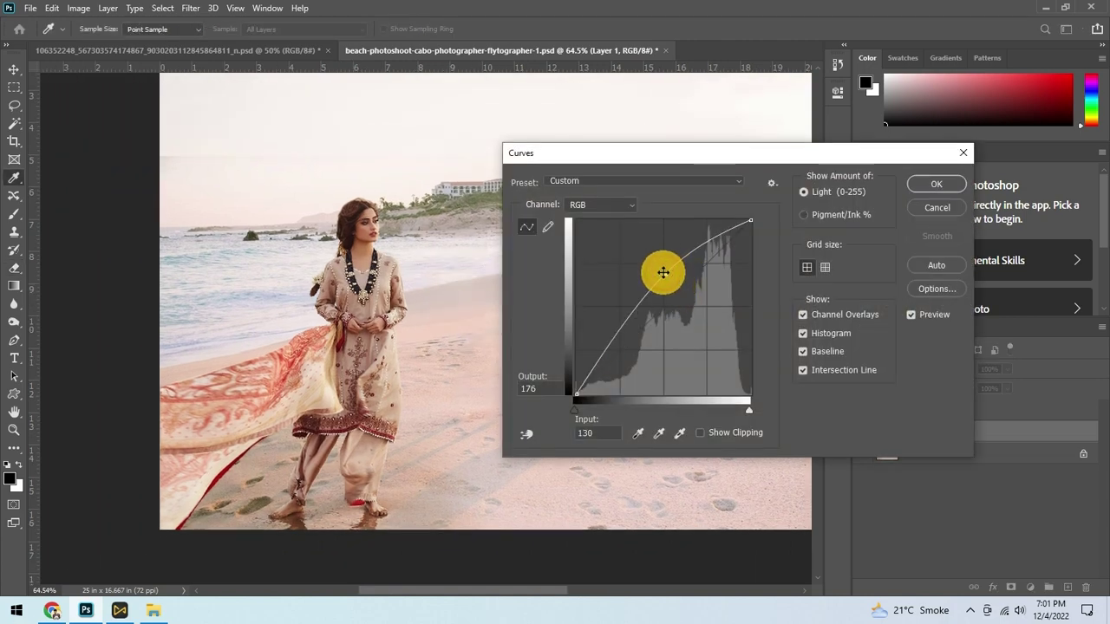
pyautogui.click(627, 326)
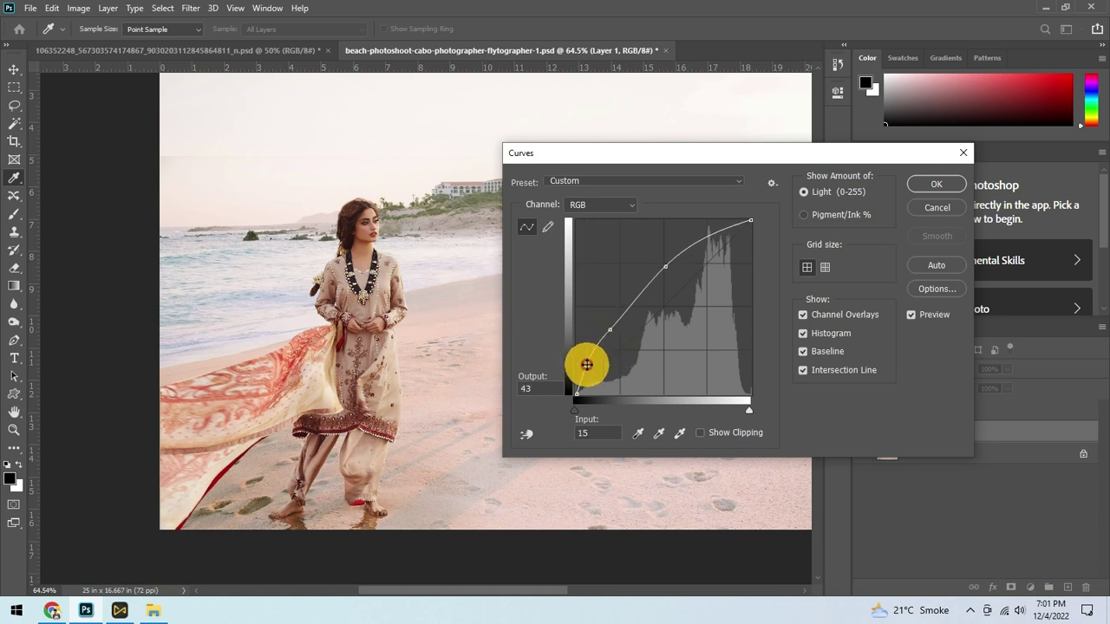
pyautogui.press('Return')
# - Raise Layer 1's Levels midtone to 1.69
pyautogui.hotkey('ctrl', 'l')
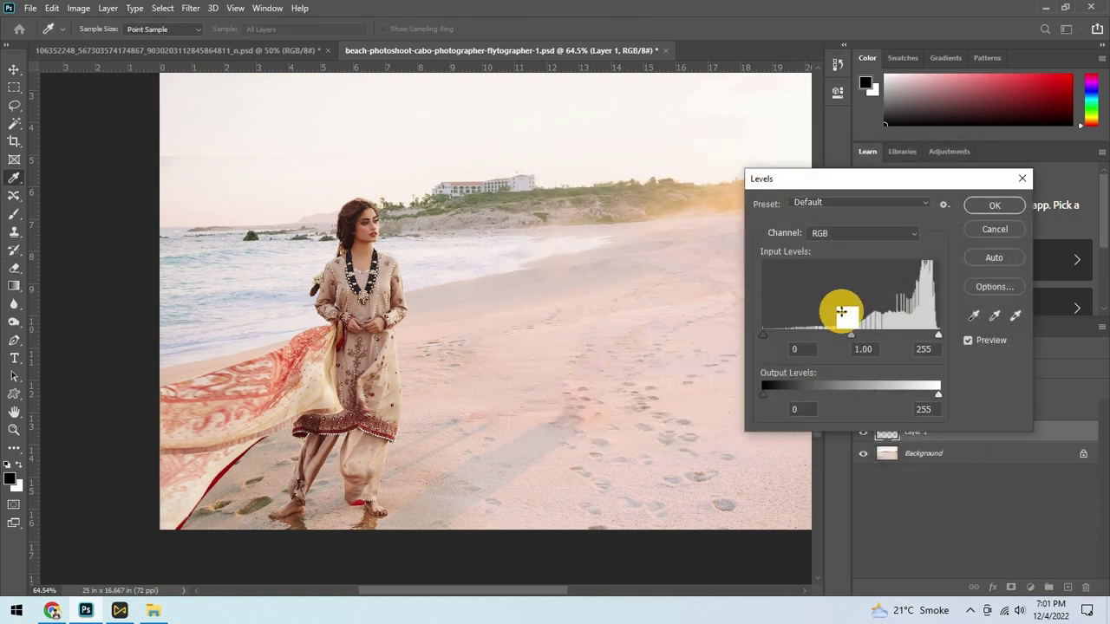
pyautogui.moveTo(847, 334); pyautogui.dragTo(834, 336)
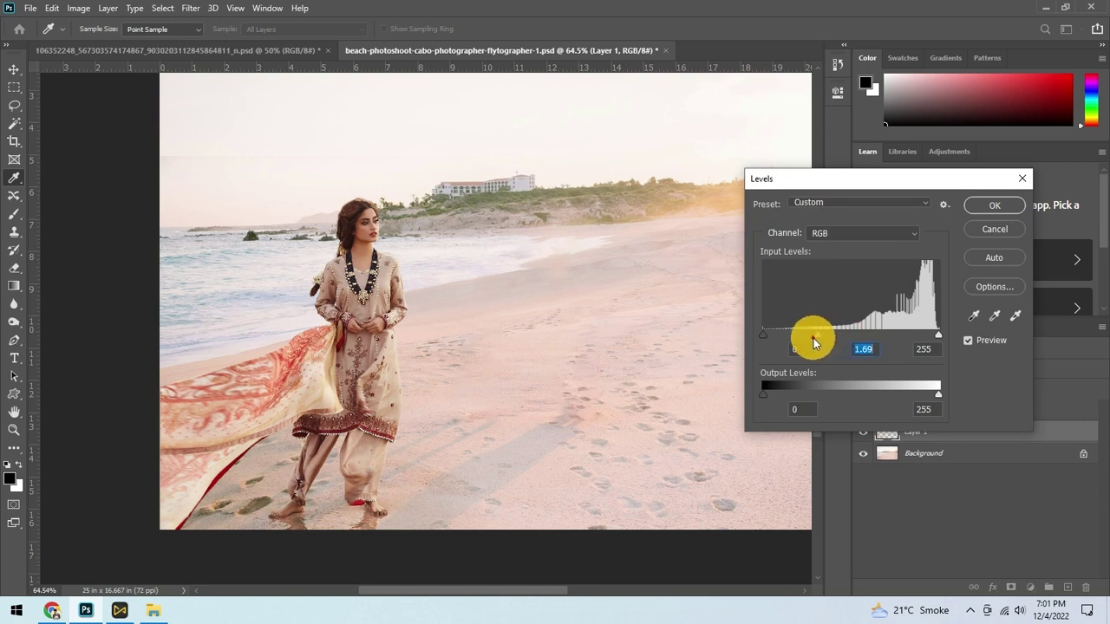
pyautogui.press('Return')
pyautogui.press('e')
pyautogui.scroll(-2, 487, 342)
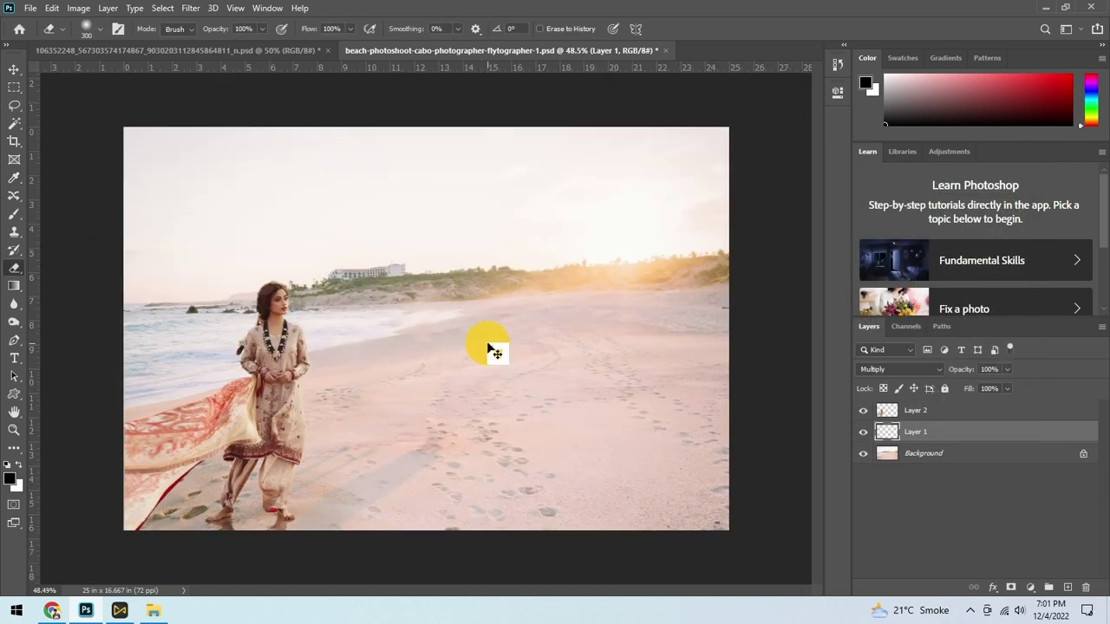
pyautogui.scroll(2, 493, 384)
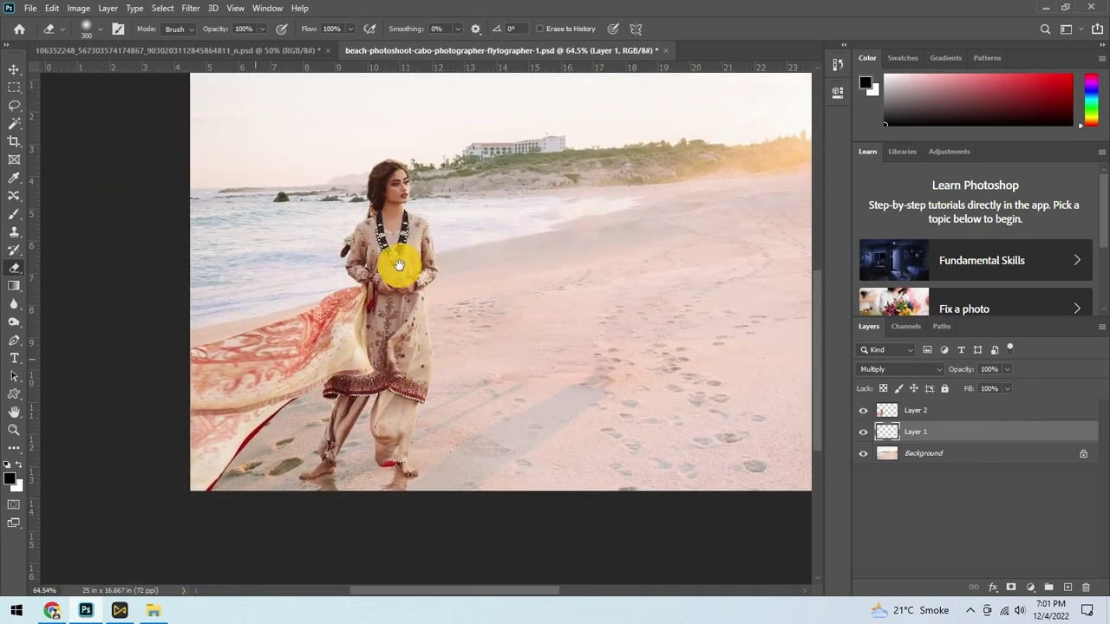
# - Toggle the Multiply overlay off and on to compare, leaving it visible
pyautogui.click(863, 433)
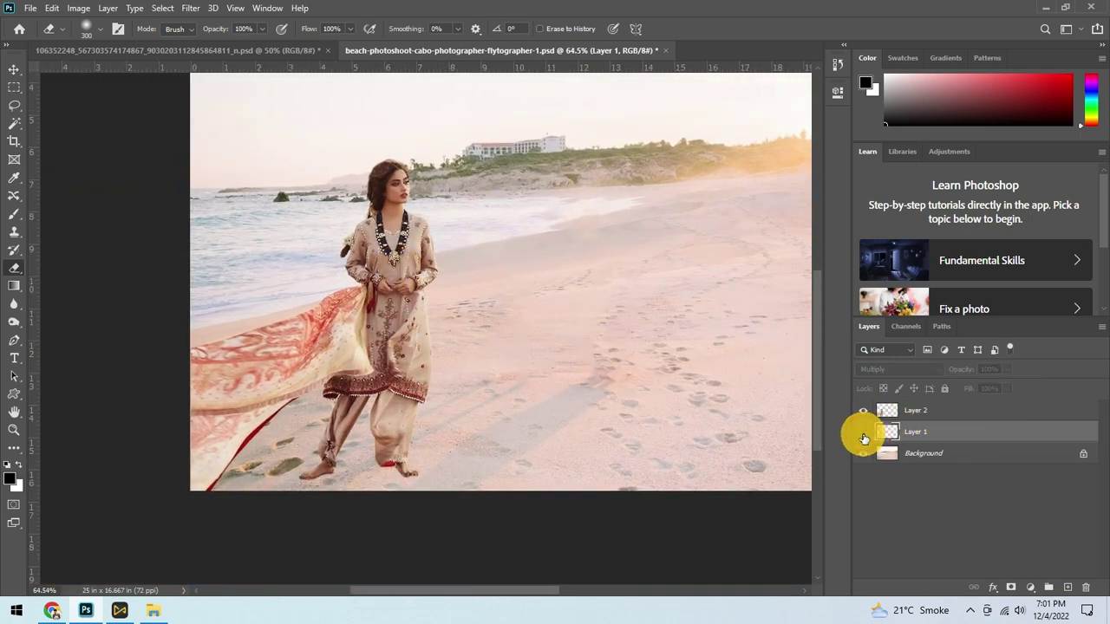
pyautogui.click(864, 433)
pyautogui.moveTo(428, 279); pyautogui.dragTo(410, 321)
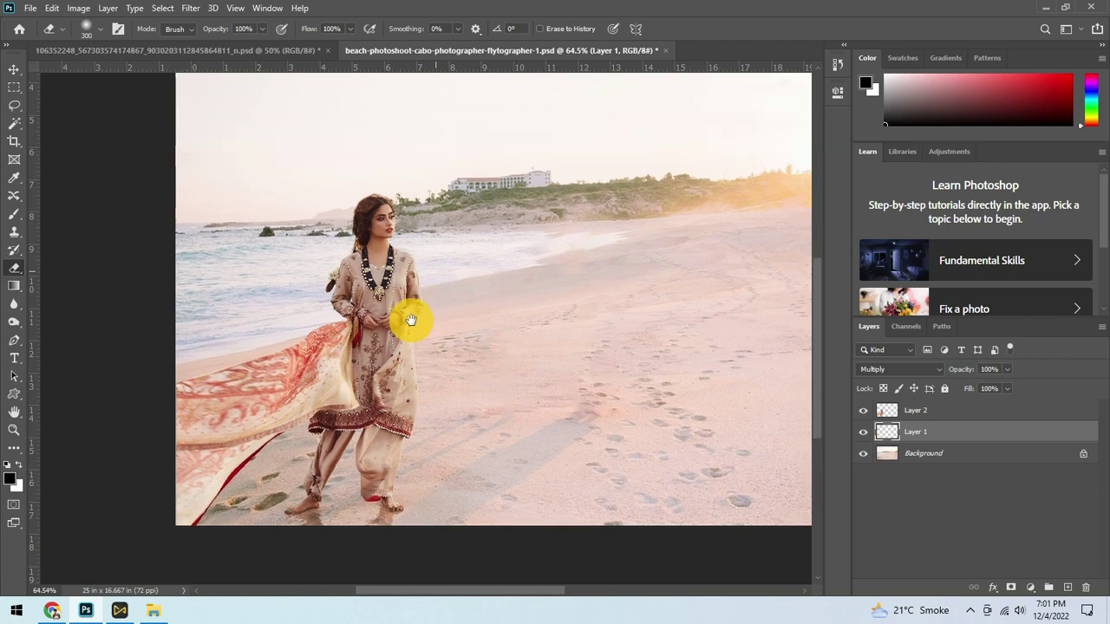
pyautogui.scroll(-1, 461, 267)
pyautogui.scroll(-1, 422, 297)
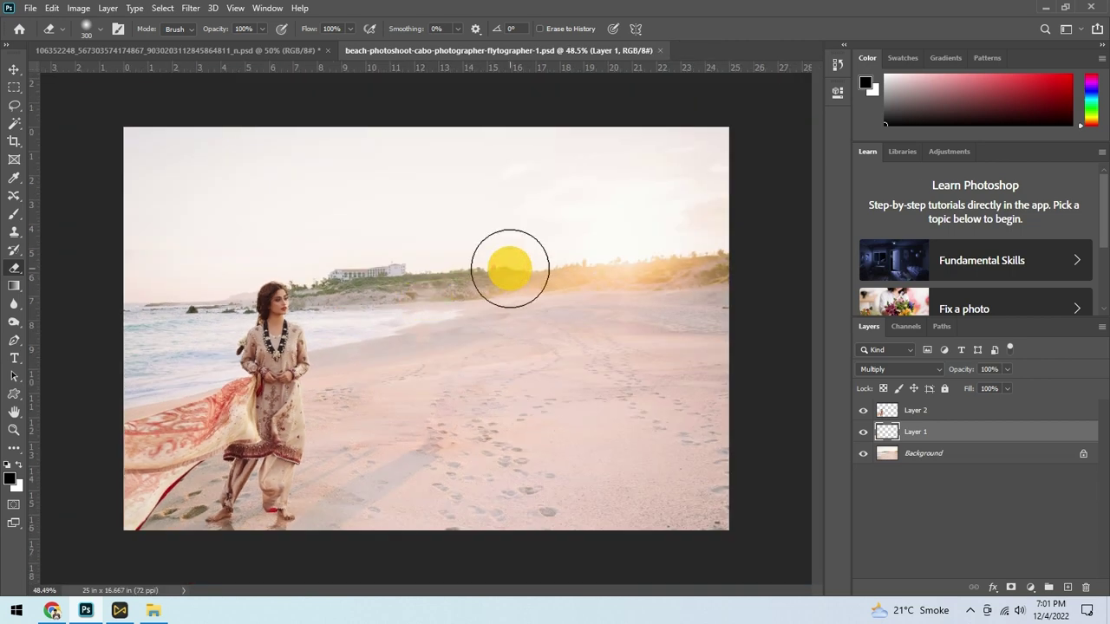
pyautogui.click(14, 69)
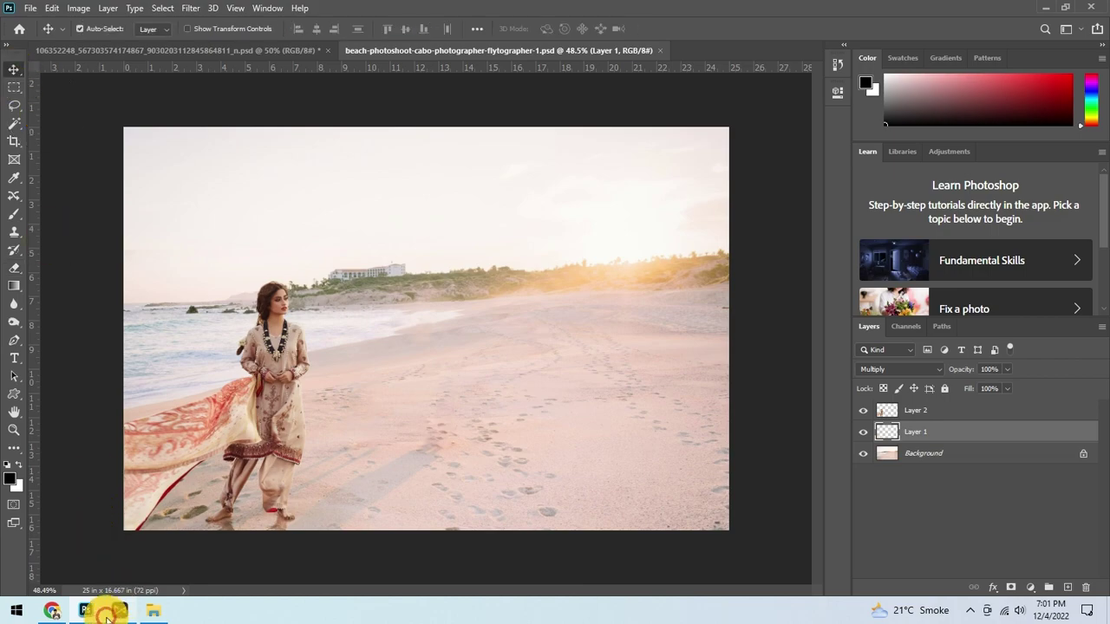
# - Select pink_fabric_overlay_9 in the New folder and drag it onto Photoshop
pyautogui.click(153, 612)
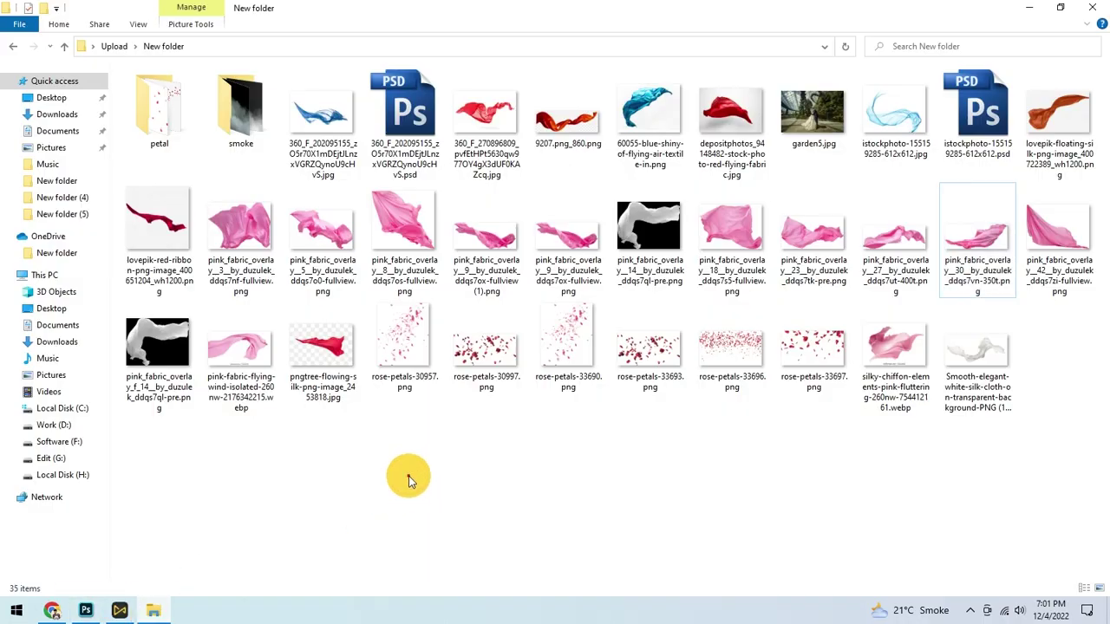
pyautogui.click(316, 336)
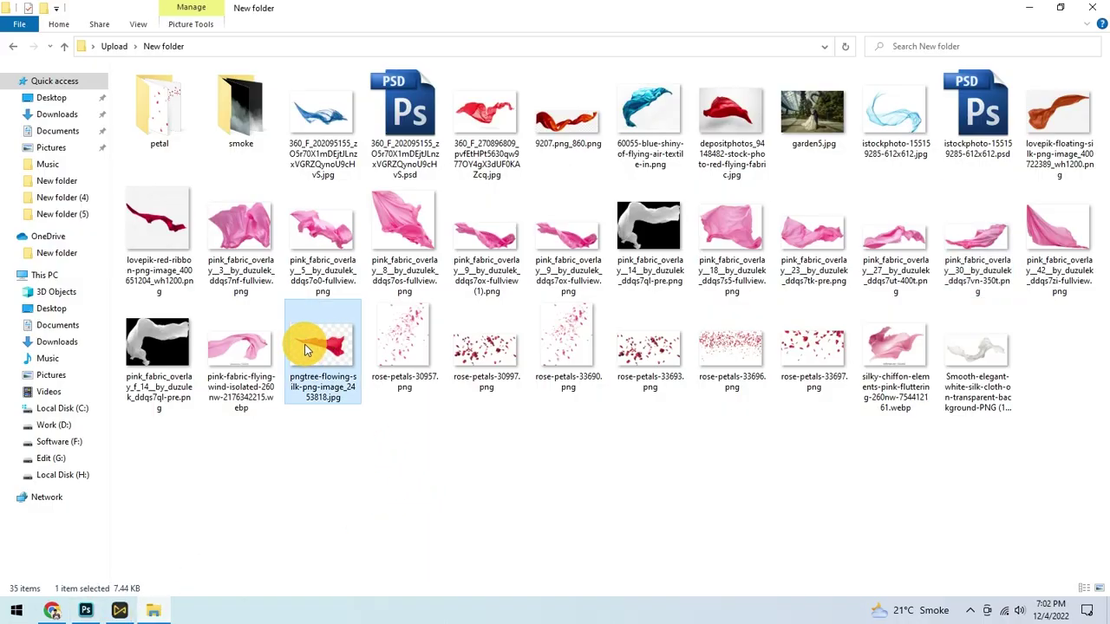
pyautogui.click(568, 247)
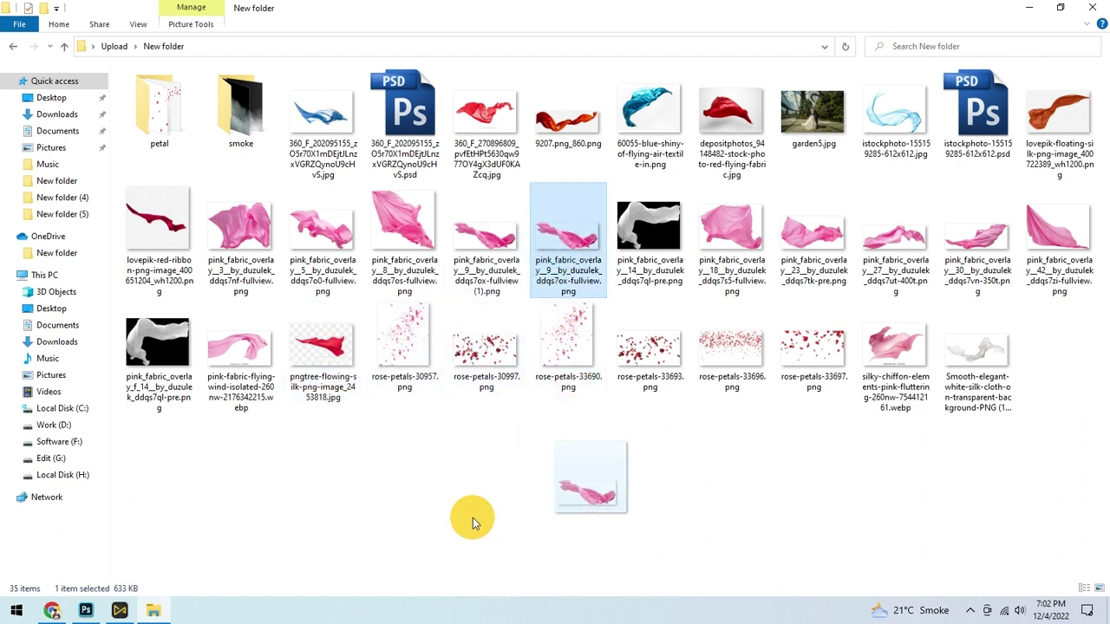
pyautogui.moveTo(523, 291)
pyautogui.mouseDown()
pyautogui.moveTo(85, 611)
pyautogui.moveTo(408, 13)
pyautogui.mouseUp()
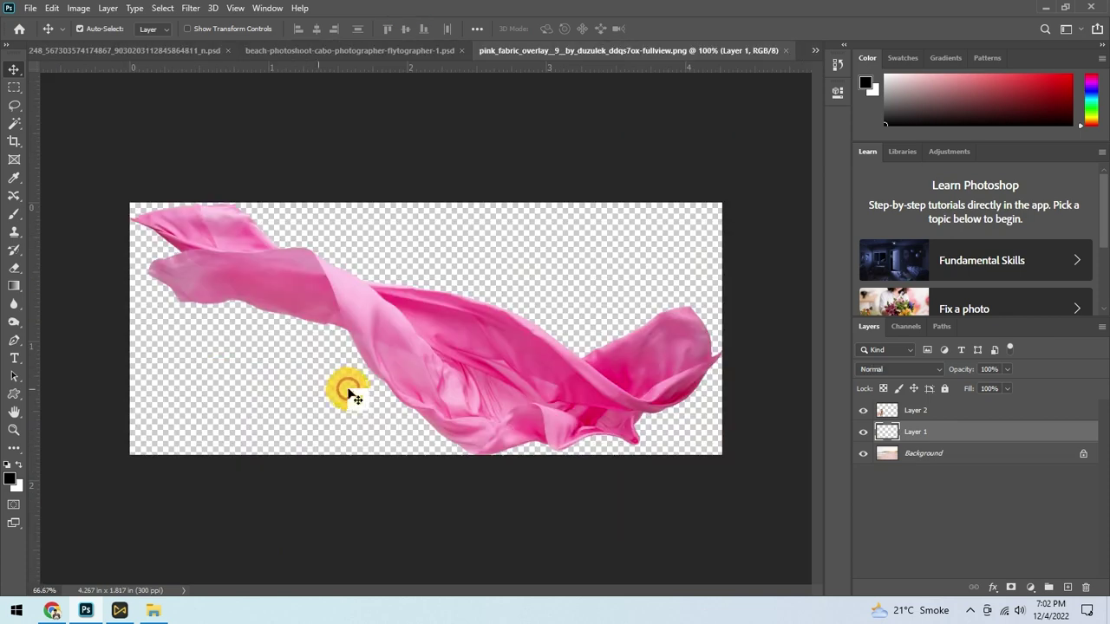
# - Copy the pink fabric, close its tab, and paste it above the Background layer
pyautogui.scroll(3, 521, 337)
pyautogui.scroll(-3, 520, 336)
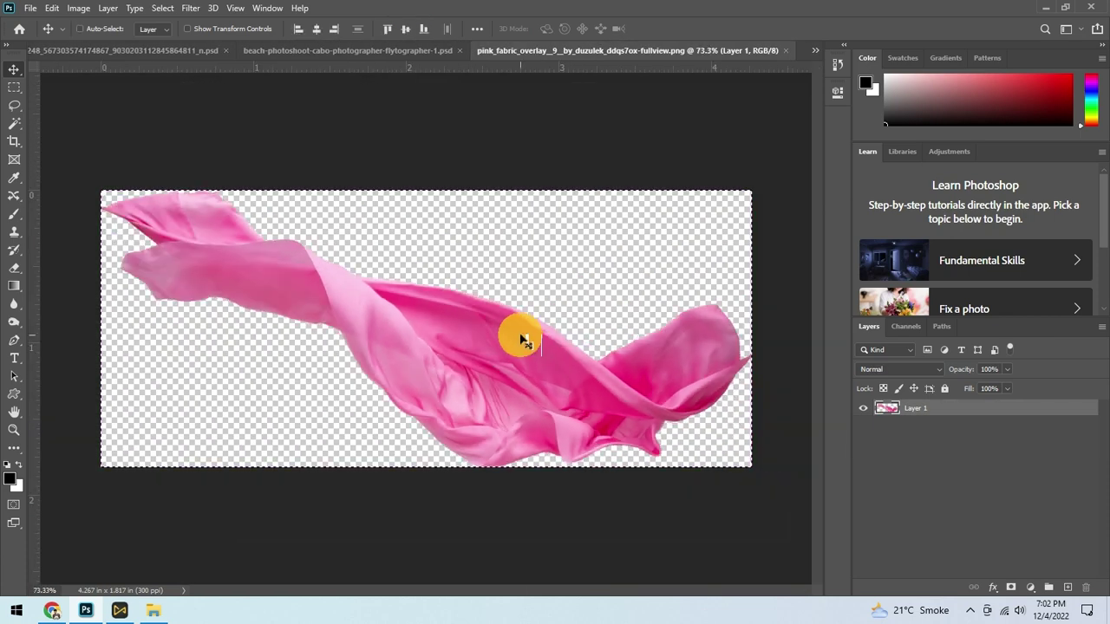
pyautogui.hotkey('ctrl', 'w')
pyautogui.click(925, 453)
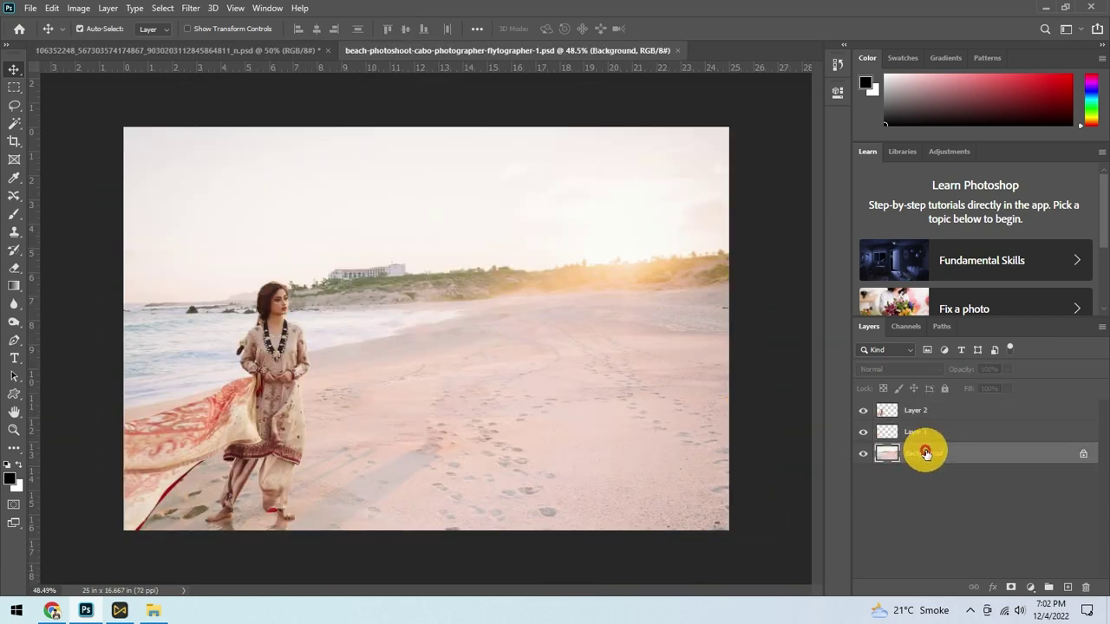
pyautogui.hotkey('ctrl', 'v')
# - Scale the fabric to 75%, flip it horizontally, and trail it from the woman's hand
pyautogui.hotkey('ctrl', 't')
pyautogui.moveTo(414, 368)
pyautogui.mouseDown()
pyautogui.moveTo(587, 515)
pyautogui.moveTo(612, 512)
pyautogui.moveTo(632, 550)
pyautogui.moveTo(649, 520)
pyautogui.moveTo(586, 515)
pyautogui.moveTo(488, 433)
pyautogui.moveTo(613, 375)
pyautogui.moveTo(550, 376)
pyautogui.moveTo(571, 365)
pyautogui.mouseUp()
pyautogui.scroll(2, 384, 409)
pyautogui.scroll(-2, 488, 434)
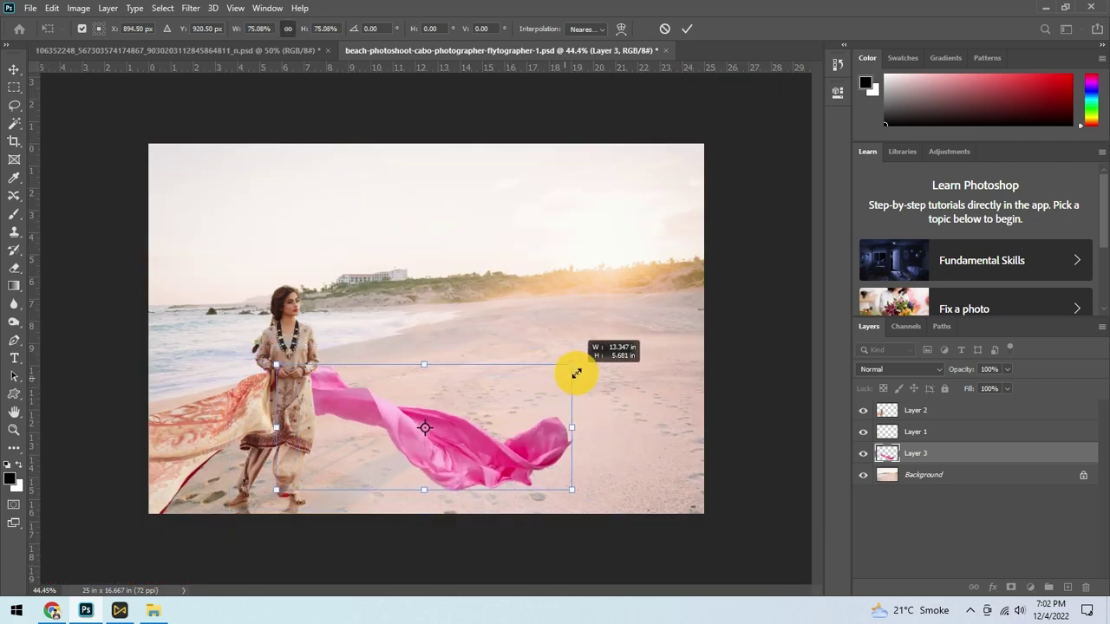
pyautogui.moveTo(488, 435)
pyautogui.mouseDown()
pyautogui.moveTo(515, 385)
pyautogui.moveTo(508, 378)
pyautogui.mouseUp()
pyautogui.rightClick(482, 427)
pyautogui.click(527, 399)
pyautogui.press('Return')
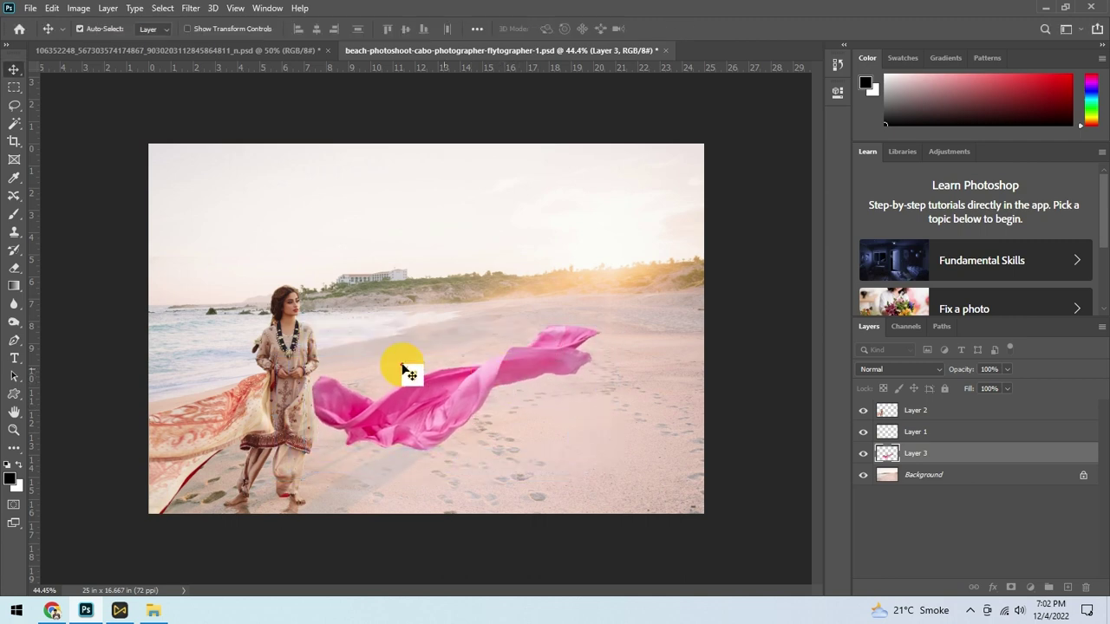
pyautogui.scroll(5, 403, 369)
pyautogui.moveTo(317, 397)
pyautogui.mouseDown()
pyautogui.moveTo(276, 414)
pyautogui.moveTo(279, 406)
pyautogui.mouseUp()
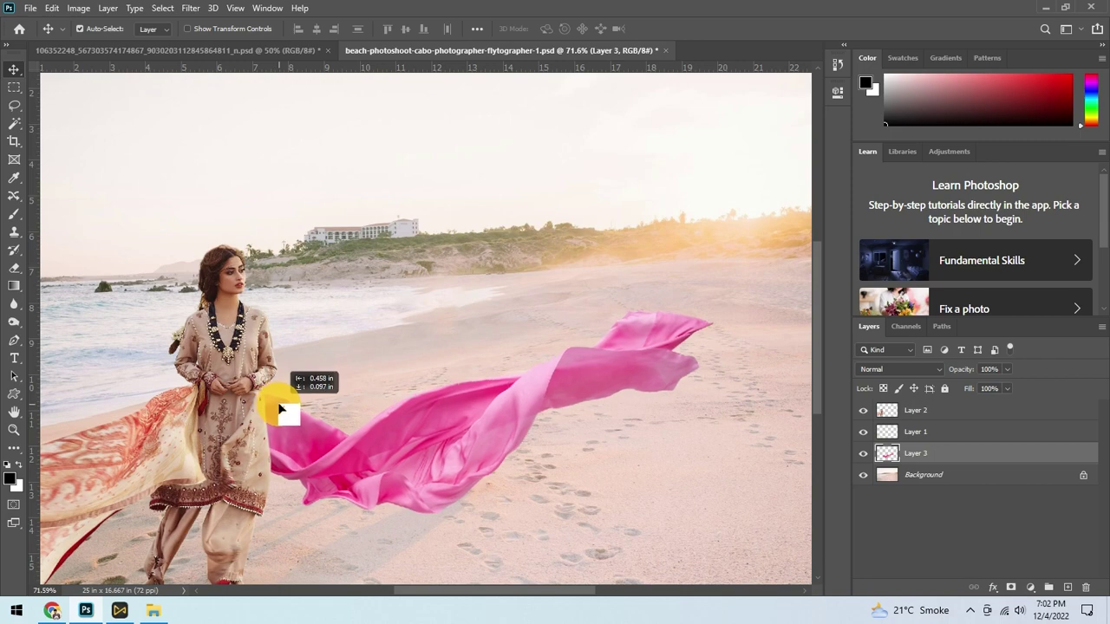
pyautogui.scroll(-3, 408, 433)
# - Shift the pink fabric to peach with Hue +45 and Saturation -9
pyautogui.scroll(3, 451, 415)
pyautogui.hotkey('ctrl', 'u')
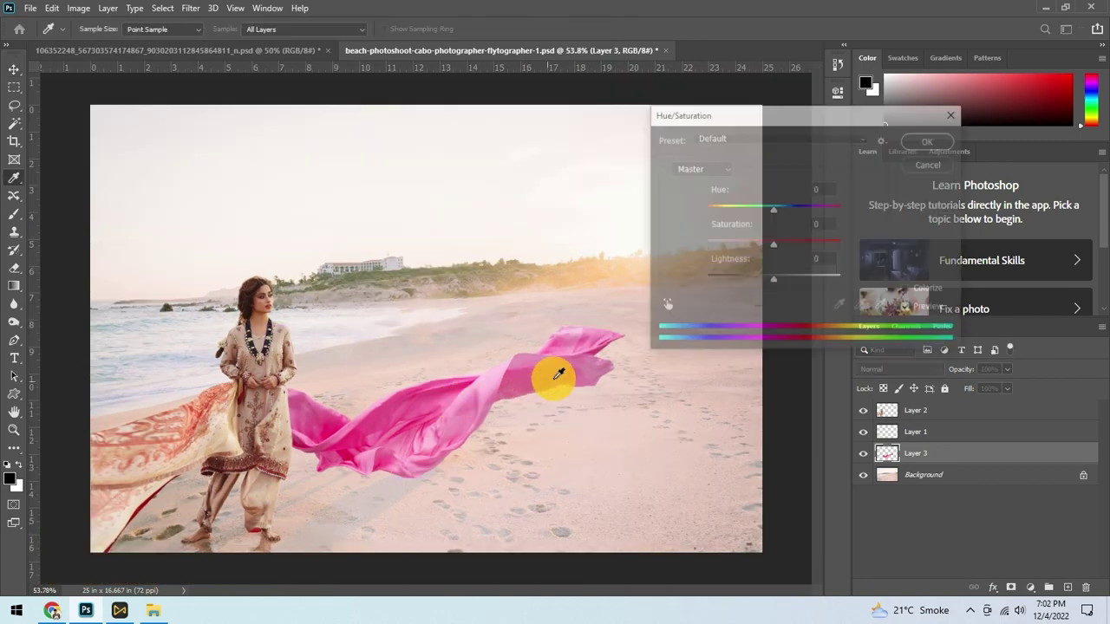
pyautogui.moveTo(780, 212); pyautogui.dragTo(804, 209)
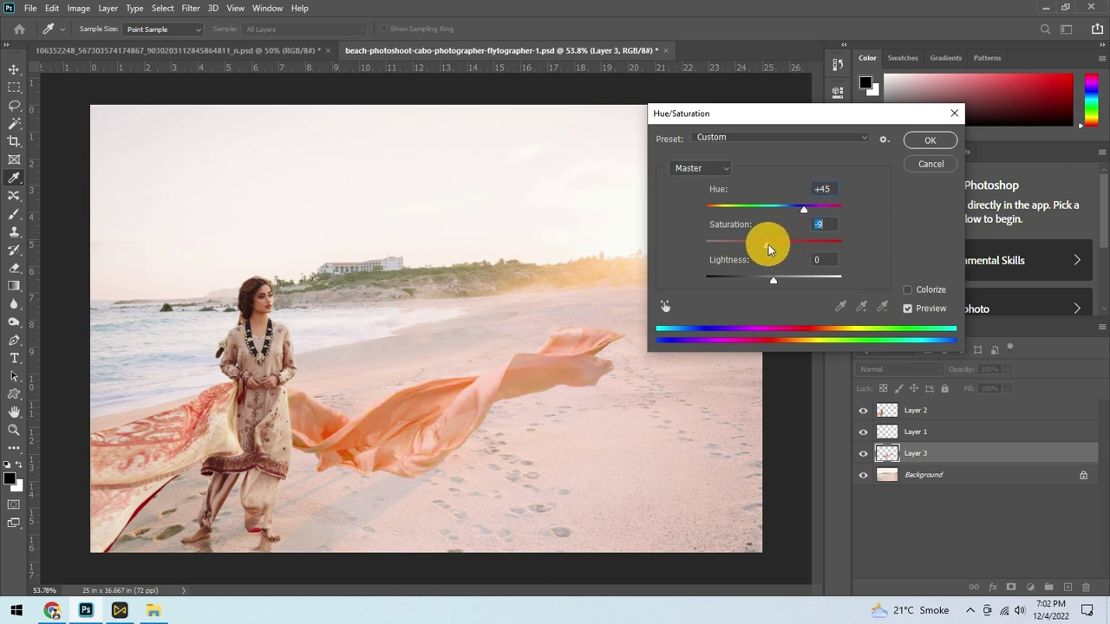
pyautogui.press('Return')
# - Brighten the fabric's highlights by moving the Levels white input slider left
pyautogui.hotkey('ctrl', 'l')
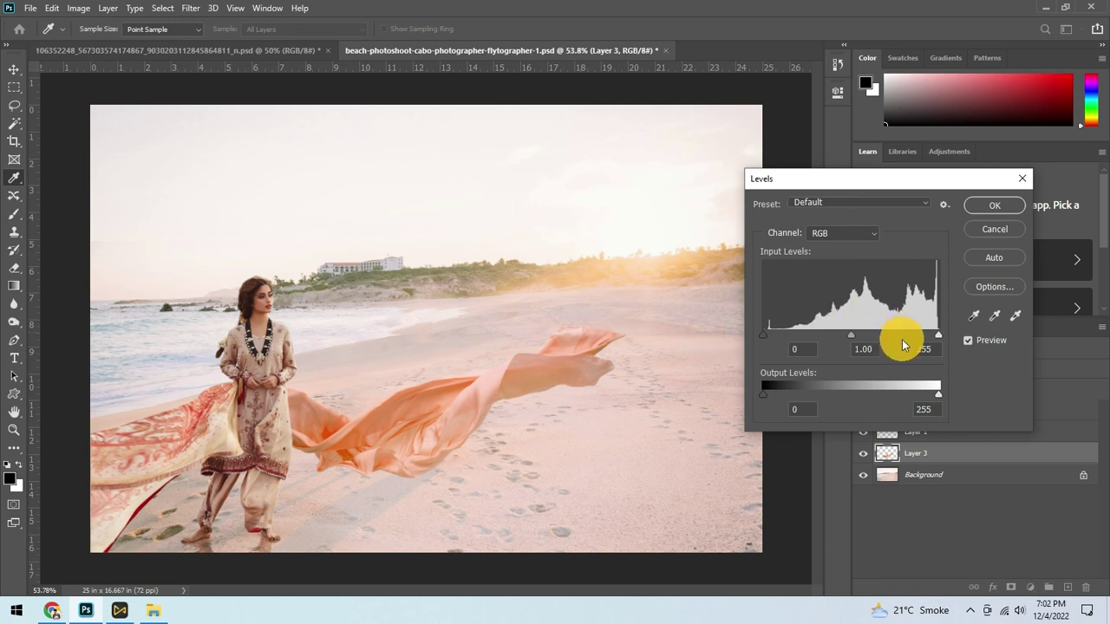
pyautogui.moveTo(935, 339); pyautogui.dragTo(922, 336)
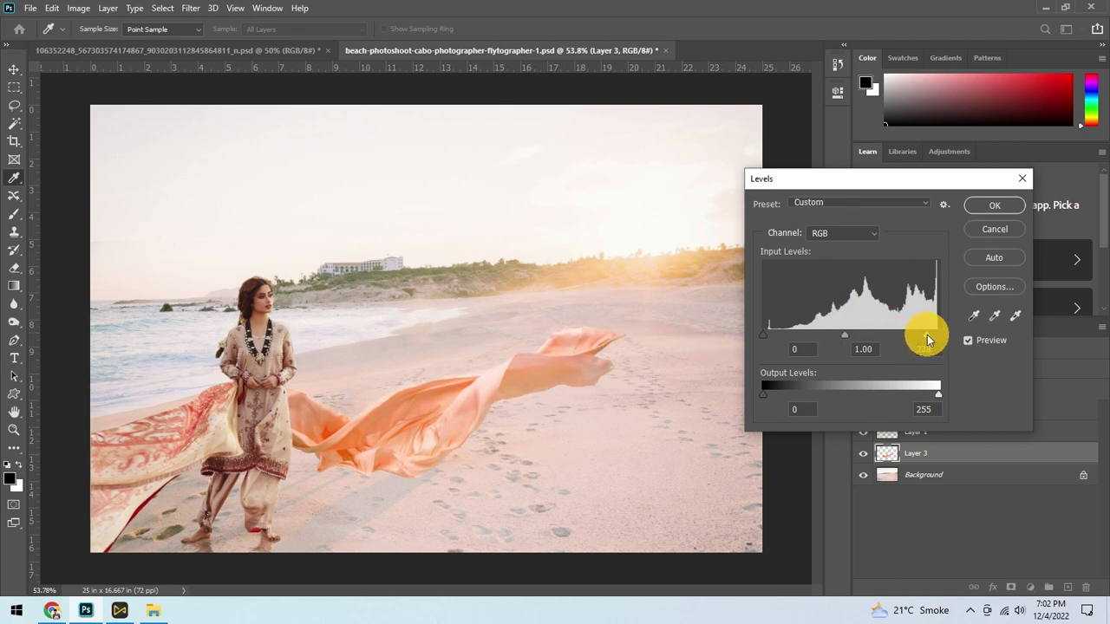
pyautogui.press('Return')
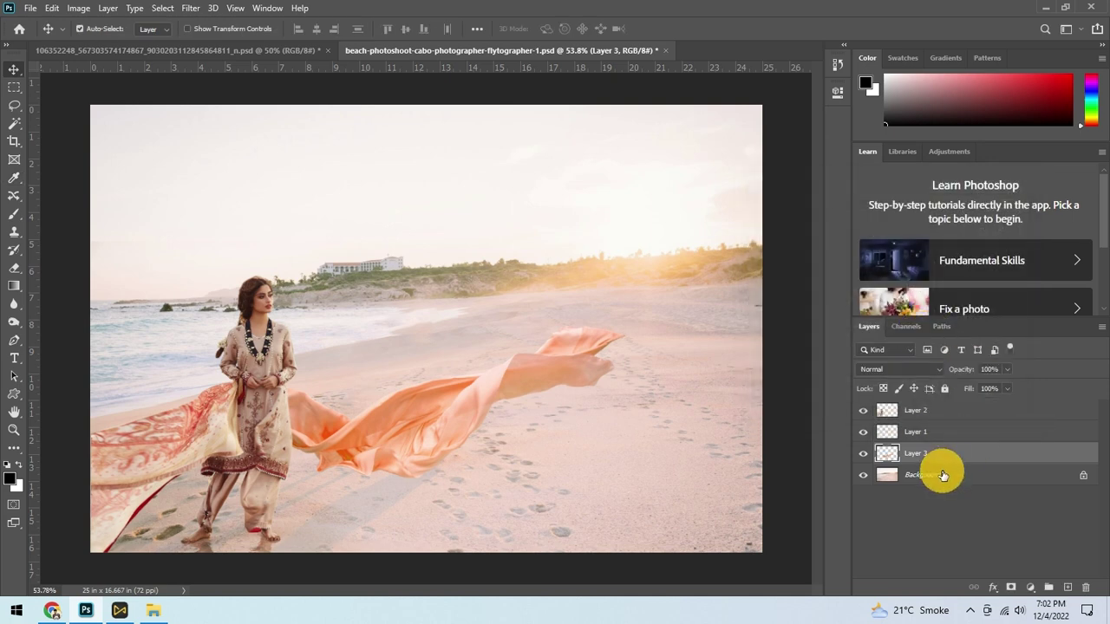
pyautogui.click(938, 473)
# - Pull the Background's Curves midpoint down, then duplicate fabric Layer 3 as Layer 3 copy
pyautogui.hotkey('ctrl', 'm')
pyautogui.moveTo(666, 308); pyautogui.dragTo(677, 313)
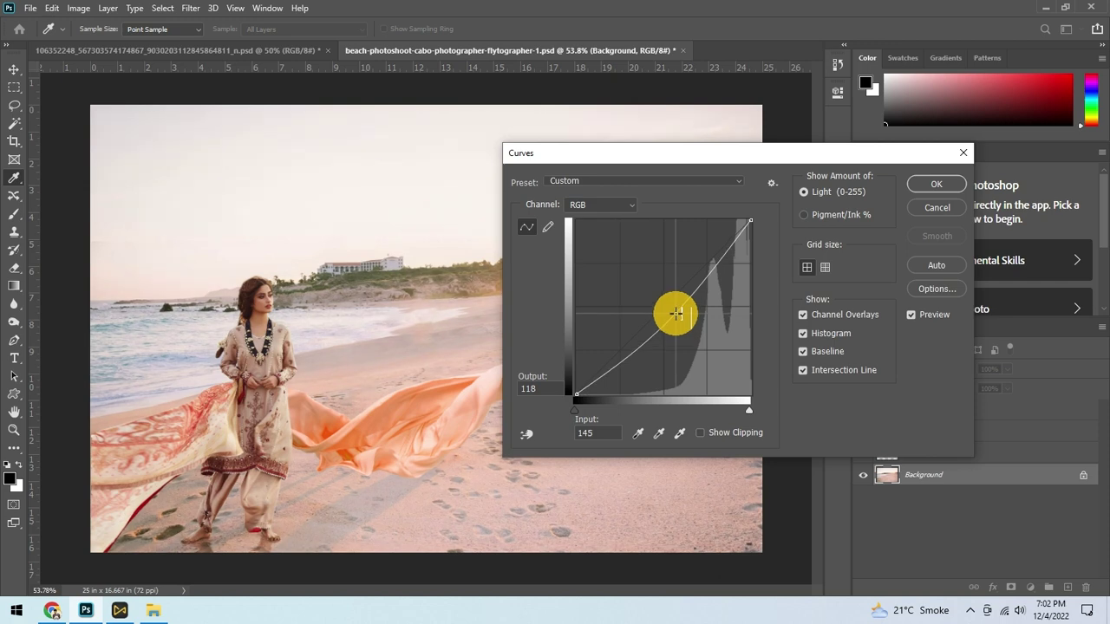
pyautogui.rightClick(469, 391)
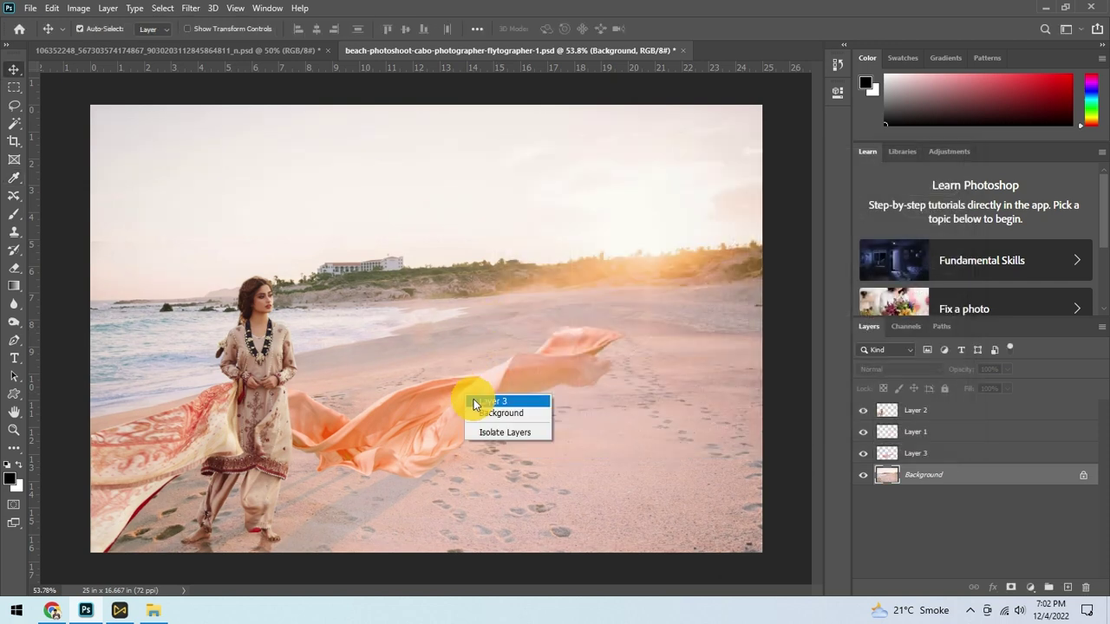
pyautogui.click(474, 398)
pyautogui.rightClick(421, 429)
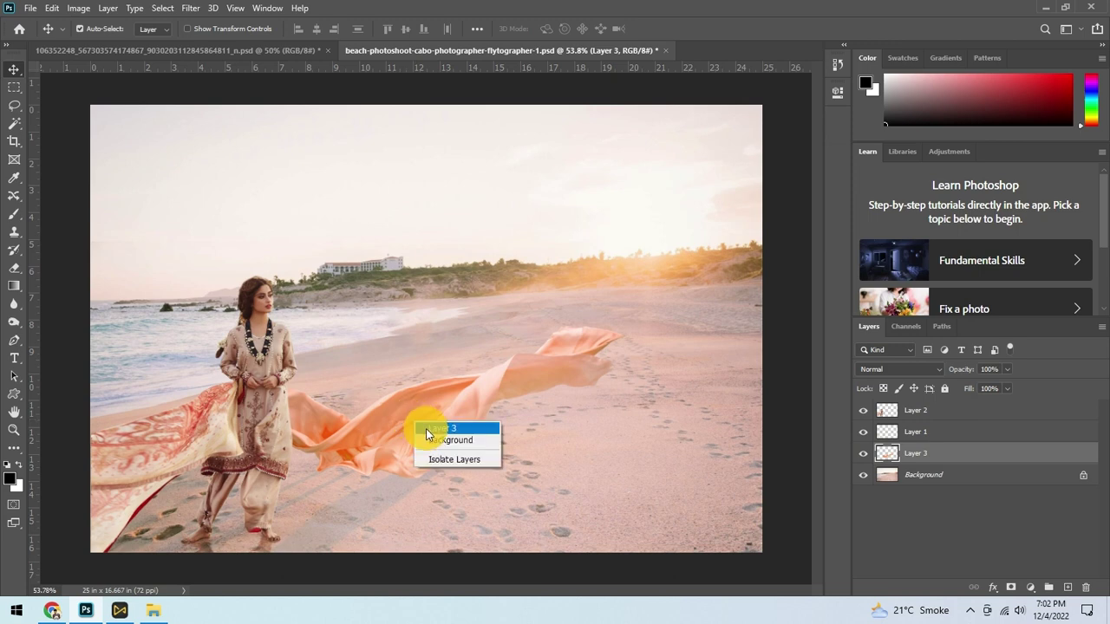
pyautogui.click(828, 429)
pyautogui.hotkey('ctrl', 'j')
# - Turn Layer 3 into a black fabric shape shifted down below the scarf
pyautogui.click(893, 476)
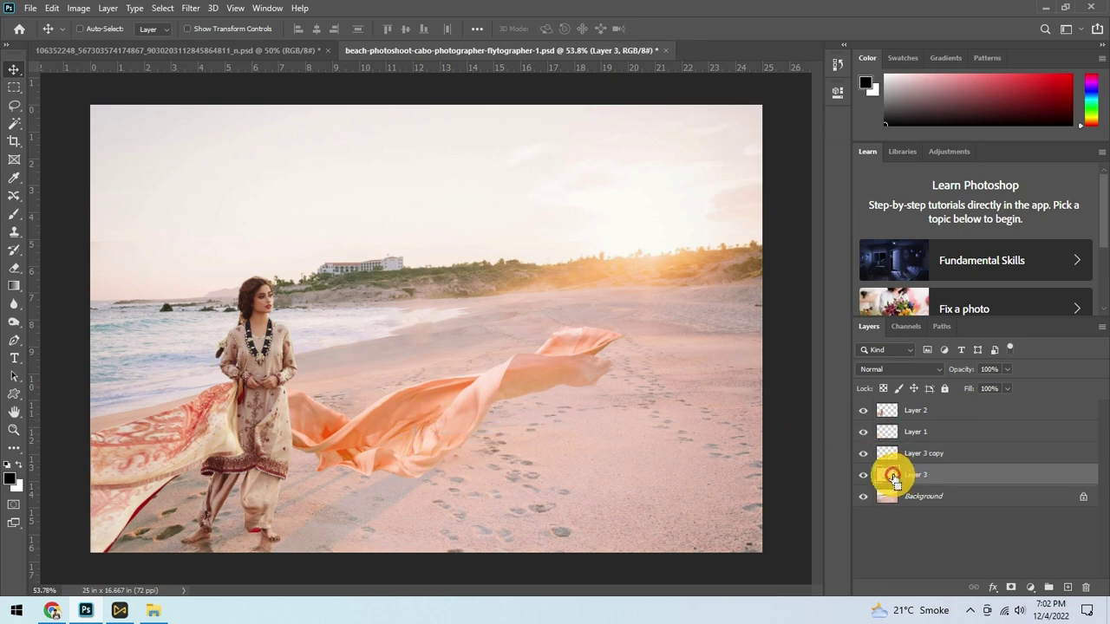
pyautogui.keyDown('ctrl'); pyautogui.click(893, 477); pyautogui.keyUp('ctrl')
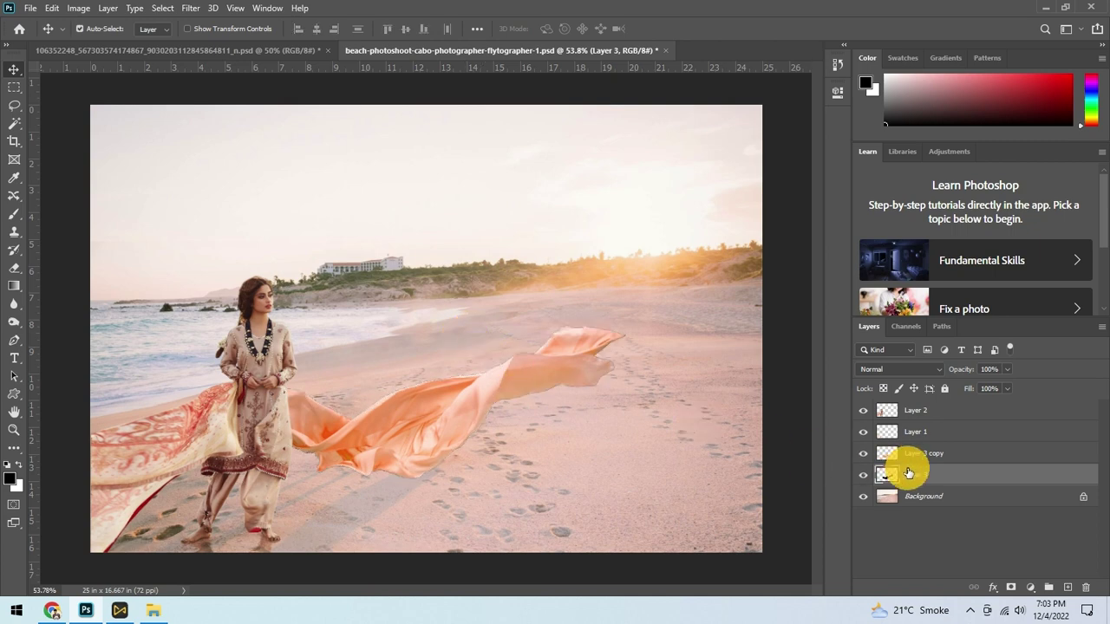
pyautogui.moveTo(512, 407); pyautogui.dragTo(510, 439)
pyautogui.hotkey('ctrl', 't')
pyautogui.press('Return')
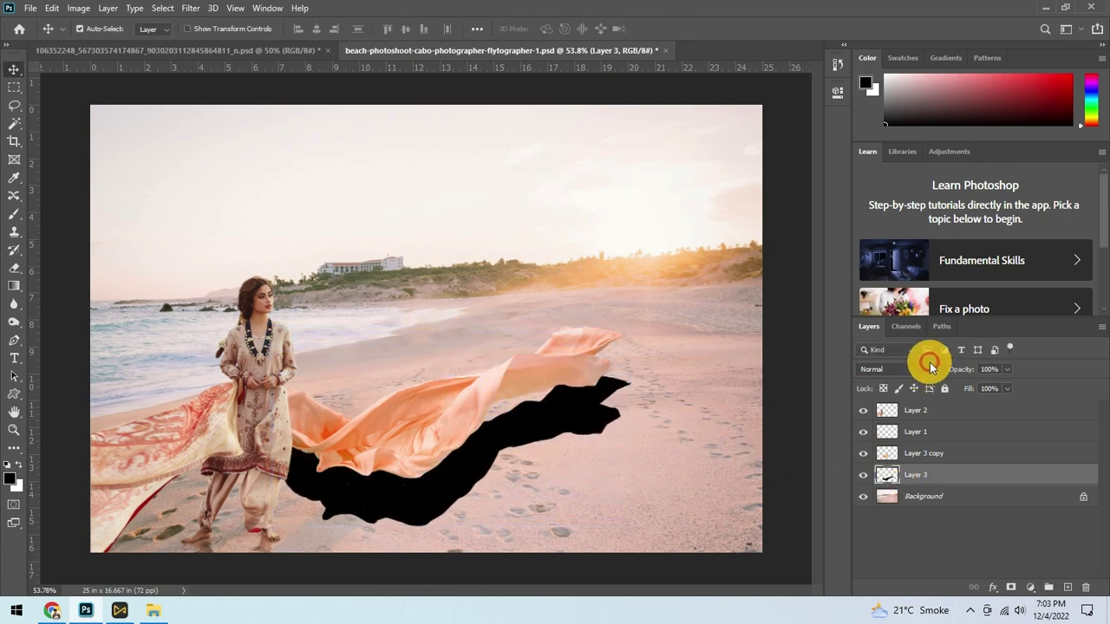
# - Set the shadow layer to Overlay blending at 20% opacity
pyautogui.moveTo(937, 368); pyautogui.dragTo(906, 371)
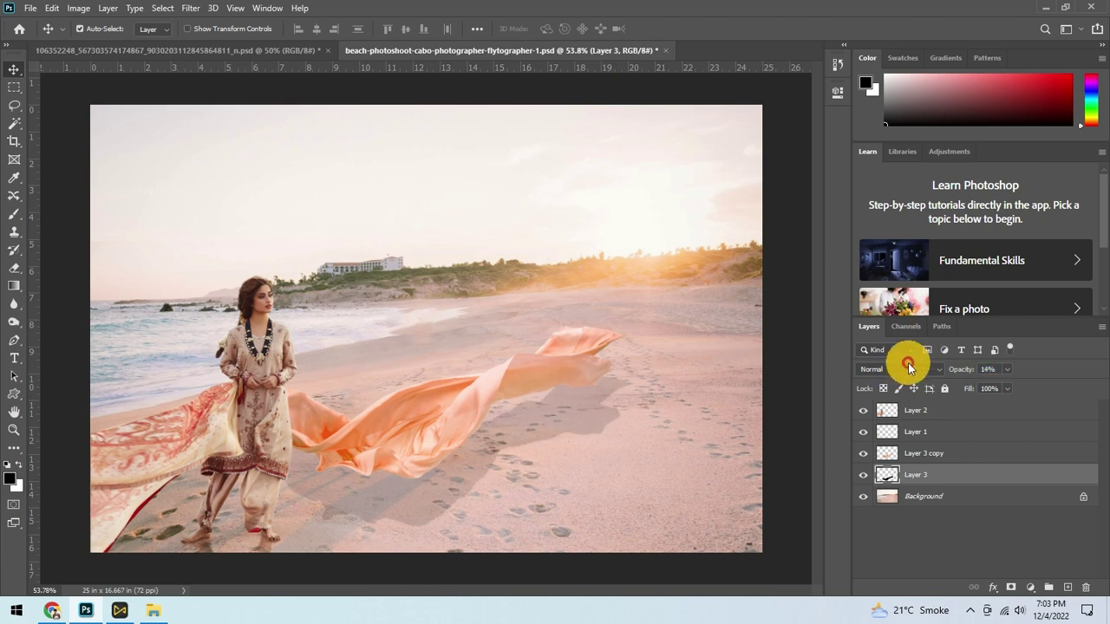
pyautogui.click(908, 366)
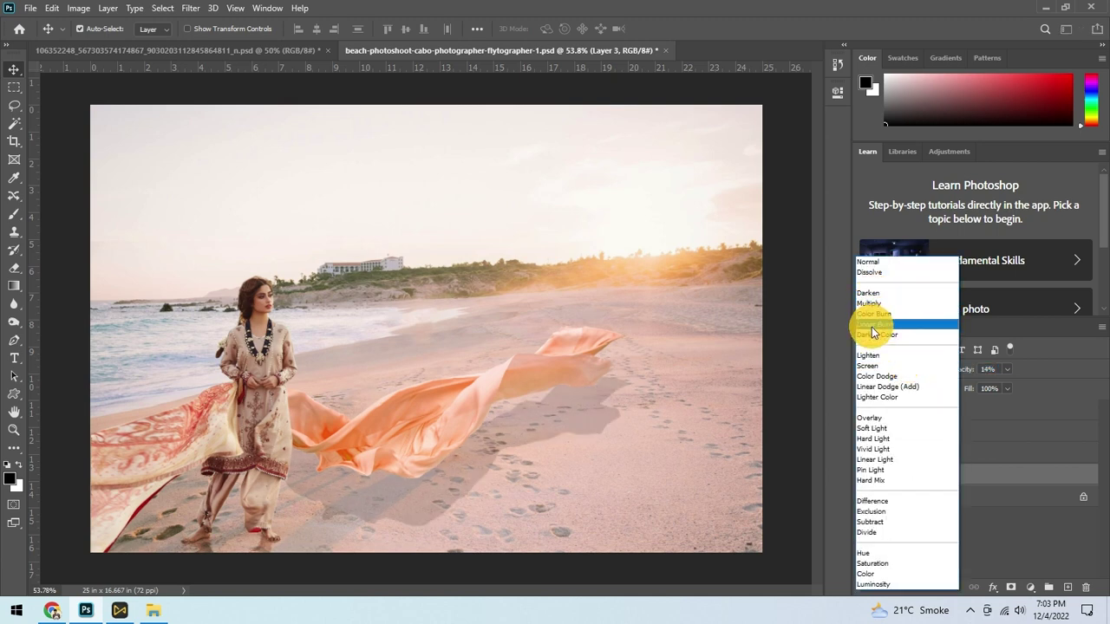
pyautogui.click(883, 419)
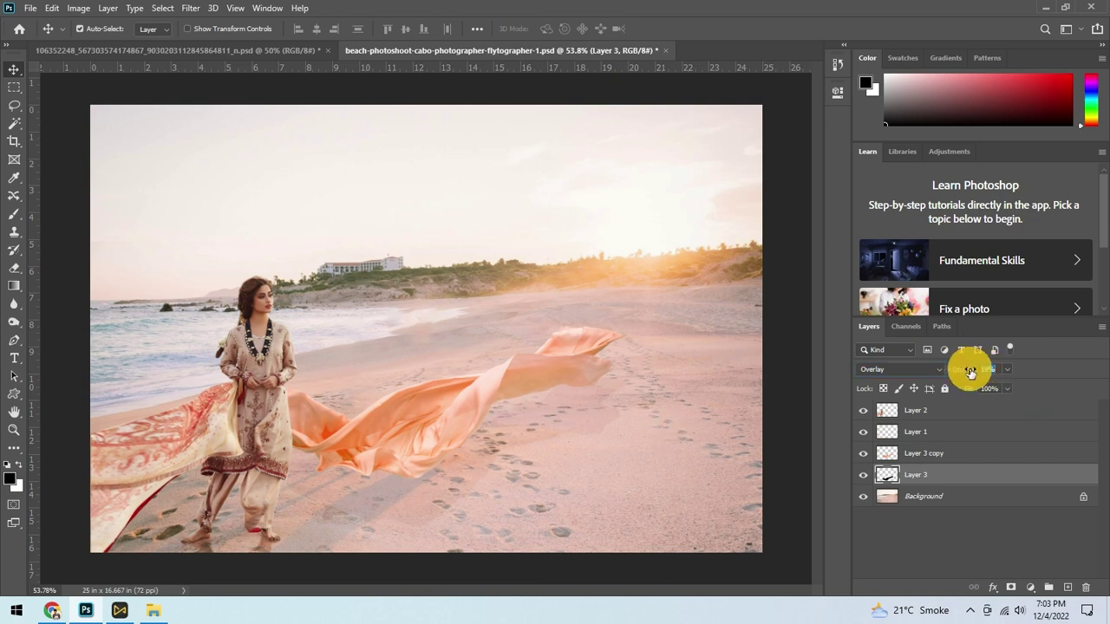
pyautogui.click(191, 7)
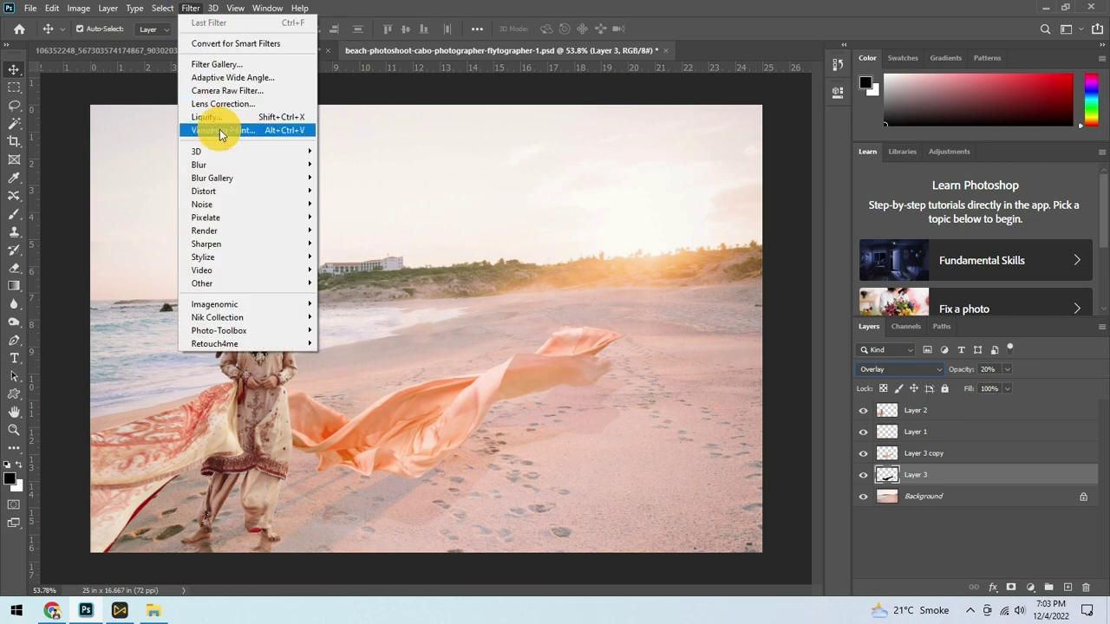
# - Soften the Layer 3 shadow with a 7.2 px Gaussian Blur
pyautogui.moveTo(198, 165)
pyautogui.click(361, 217)
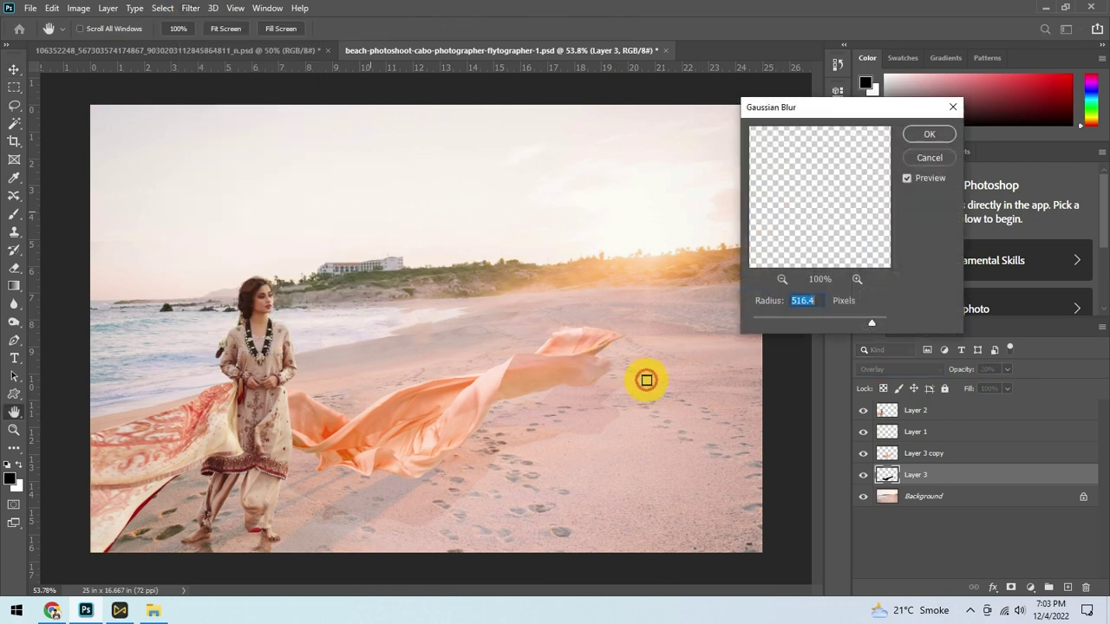
pyautogui.moveTo(812, 322); pyautogui.dragTo(737, 322)
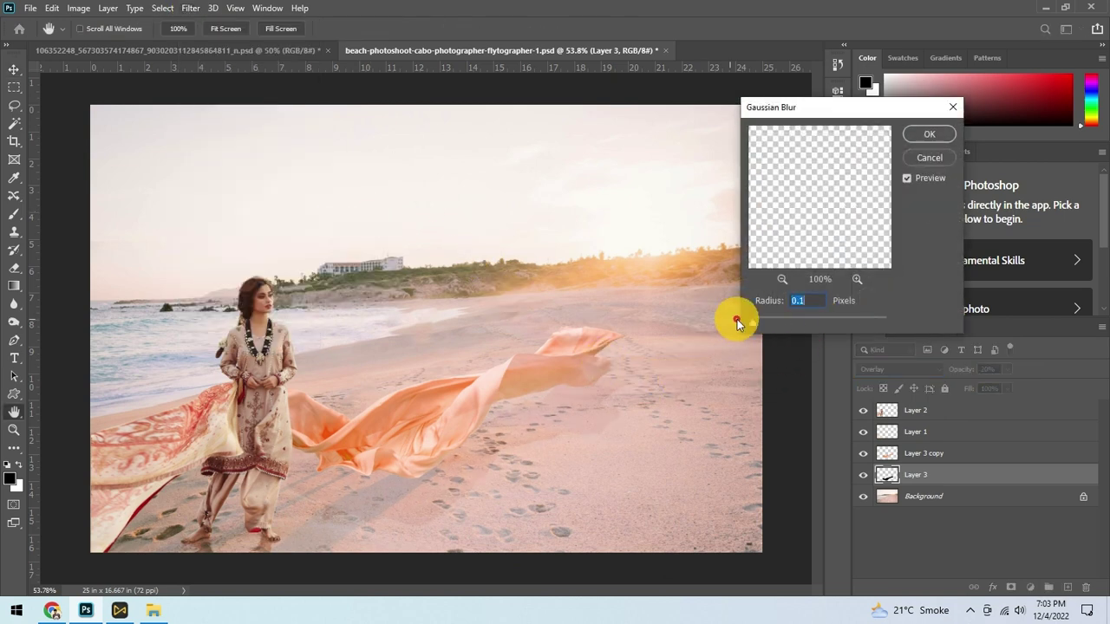
pyautogui.click(791, 321)
pyautogui.press('Return')
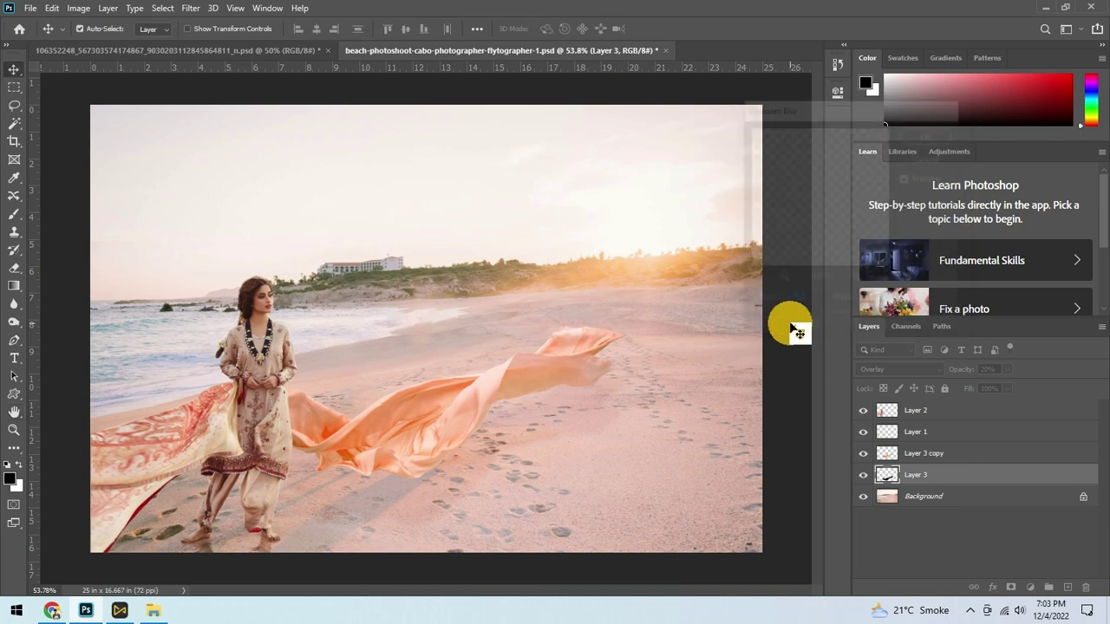
pyautogui.keyDown('alt'); pyautogui.scroll(2, 508, 434); pyautogui.keyUp('alt')
pyautogui.press('v')
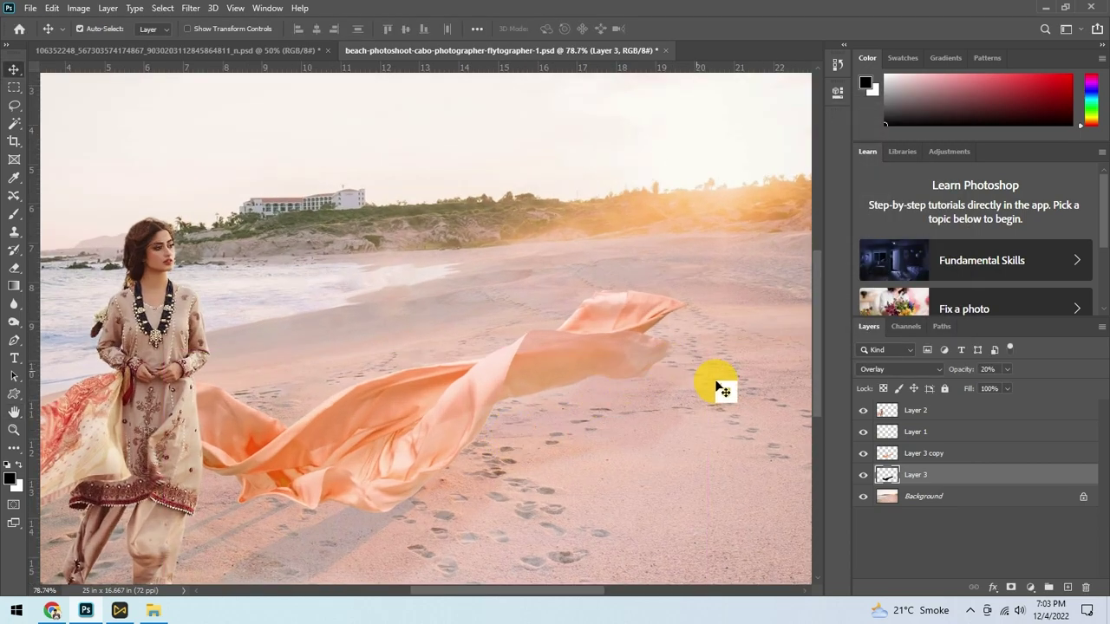
# - Darken Layer 3 with a downward Curves bend and a Levels pass
pyautogui.hotkey('ctrl', 'm')
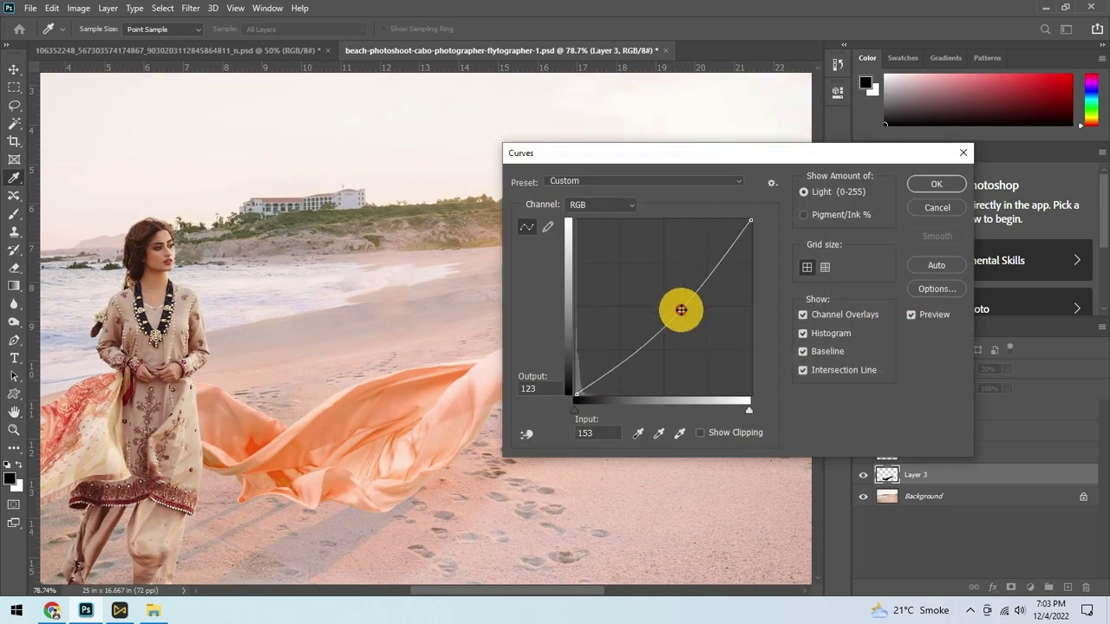
pyautogui.moveTo(677, 304)
pyautogui.mouseDown()
pyautogui.moveTo(691, 324)
pyautogui.moveTo(678, 317)
pyautogui.mouseUp()
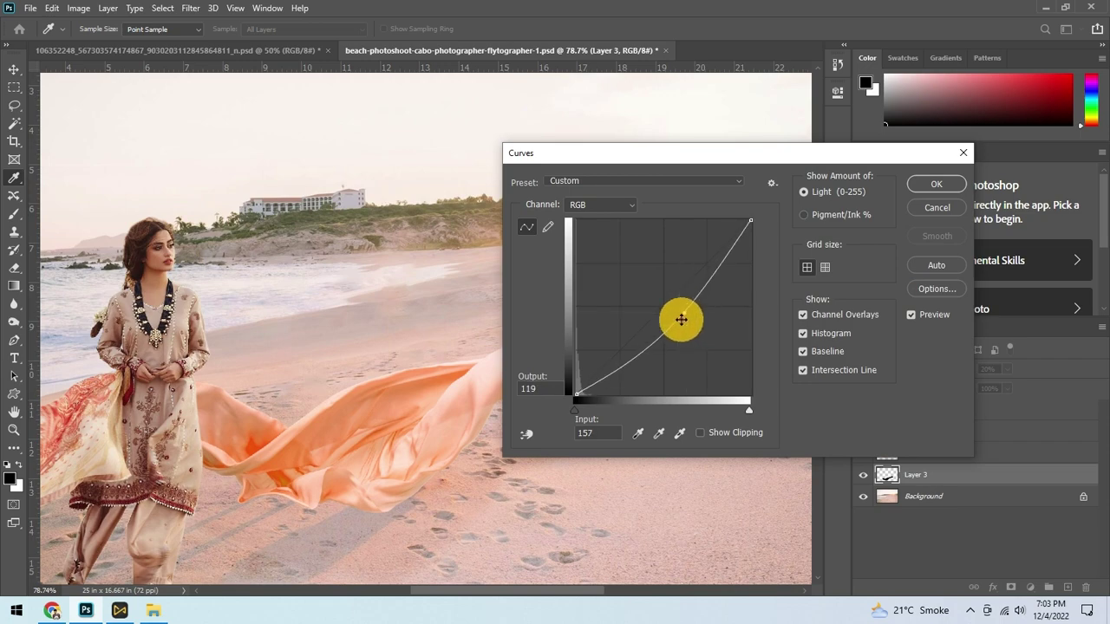
pyautogui.press('Return')
pyautogui.hotkey('ctrl', 'l')
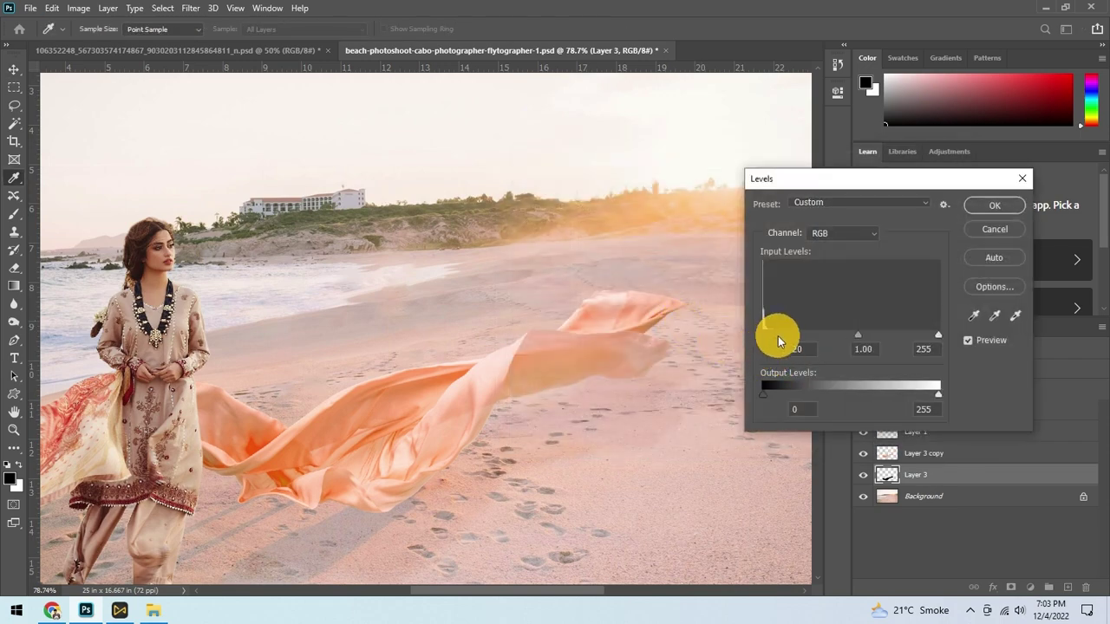
pyautogui.press('Return')
pyautogui.hotkey('ctrl', '0')
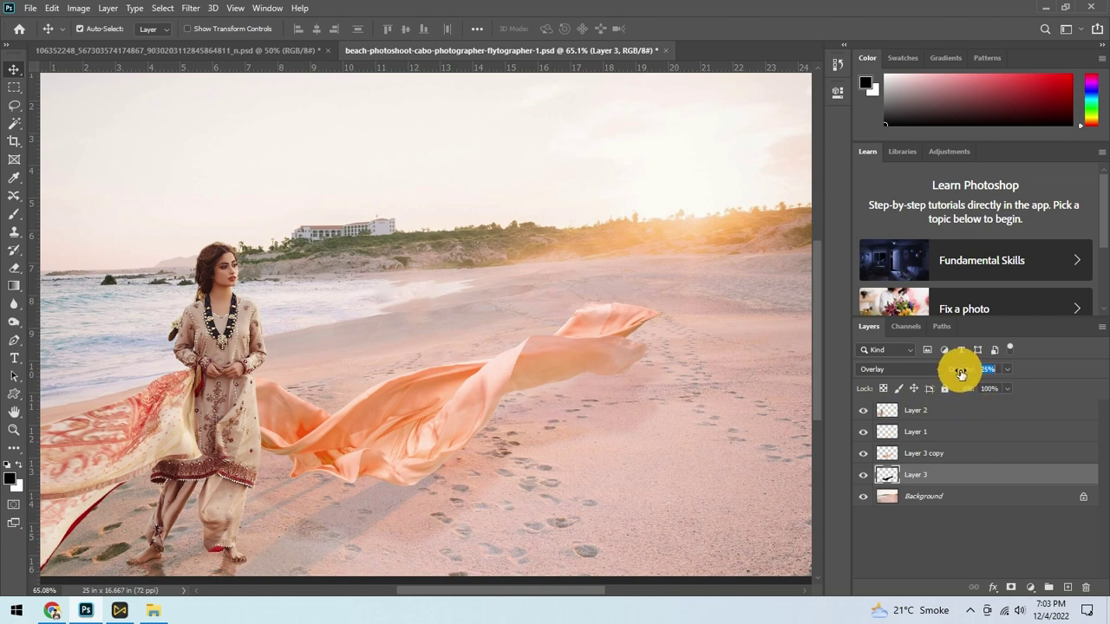
pyautogui.scroll(-3, 558, 409)
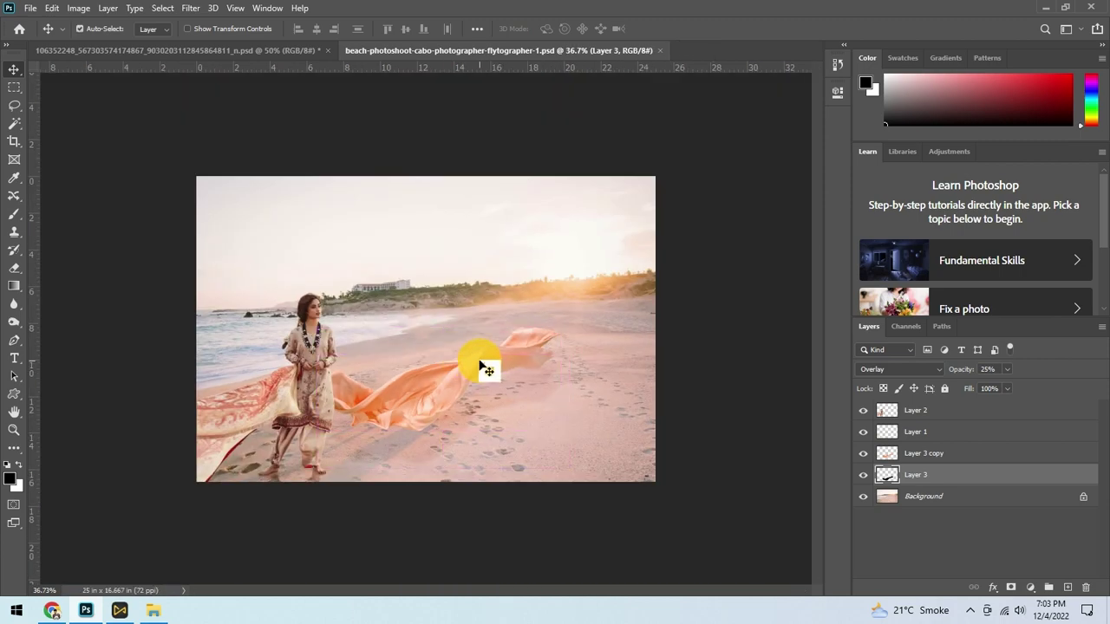
pyautogui.hotkey('alt', ']')
# - Lower Layer 3 copy's contrast to -18 with Brightness/Contrast, then select Layer 3
pyautogui.scroll(3, 594, 385)
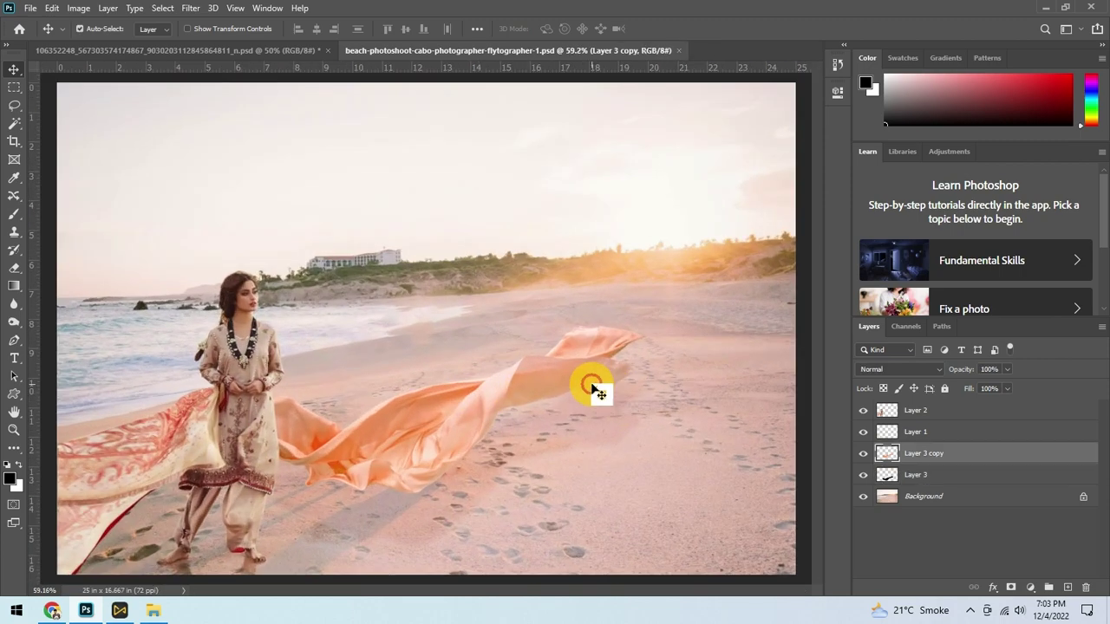
pyautogui.press('i')
pyautogui.hotkey('alt', 'i')
pyautogui.press('a')
pyautogui.press('c')
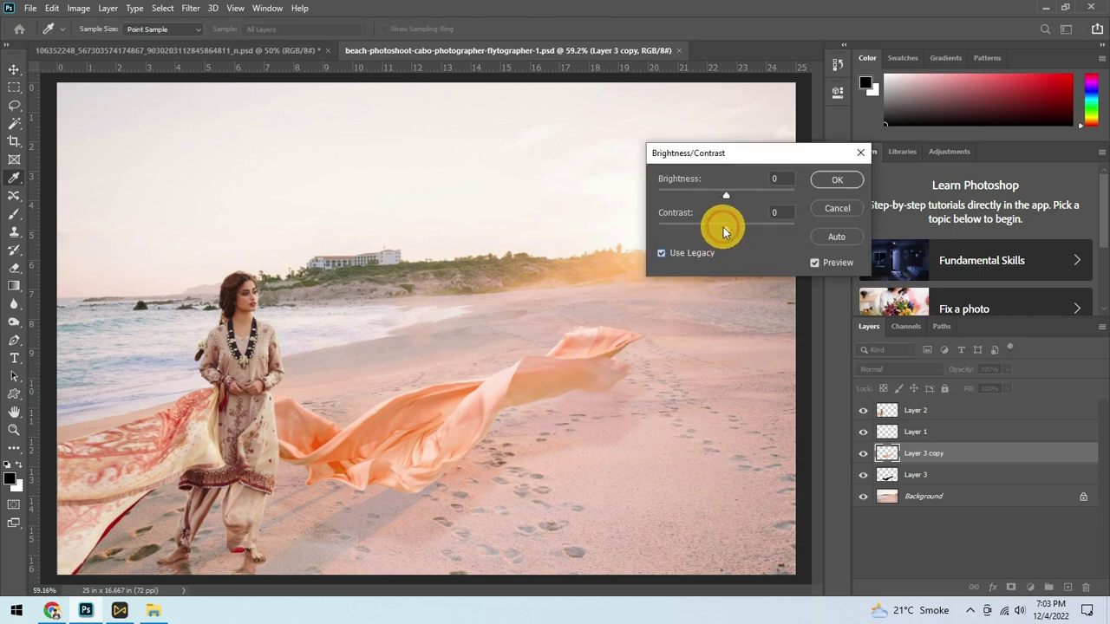
pyautogui.moveTo(719, 228); pyautogui.dragTo(717, 228)
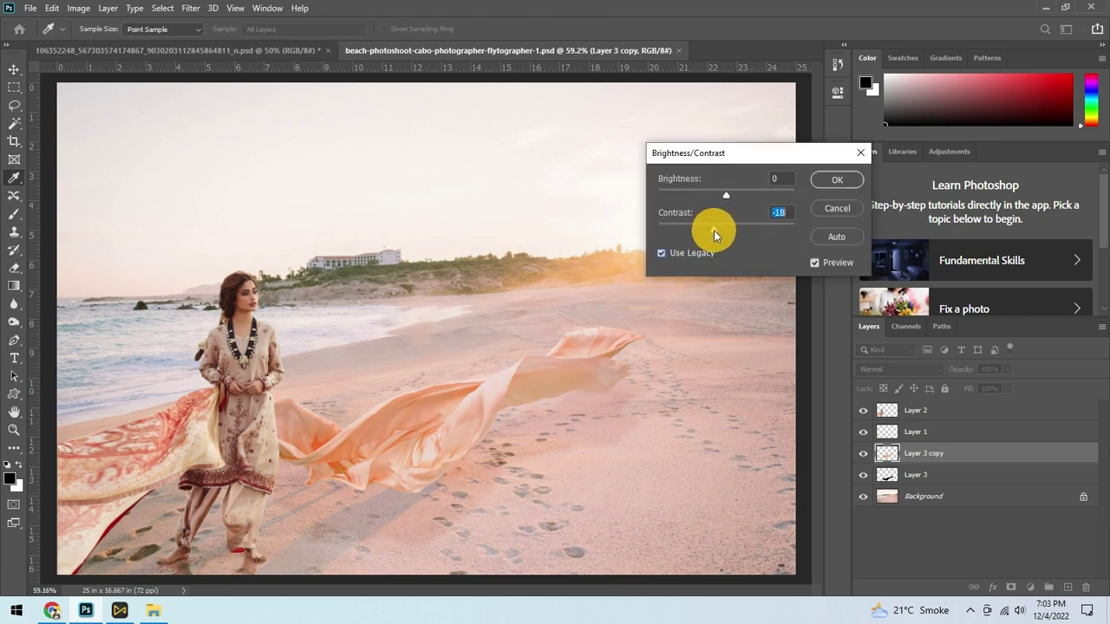
pyautogui.press('Return')
pyautogui.press('v')
pyautogui.scroll(-2, 577, 365)
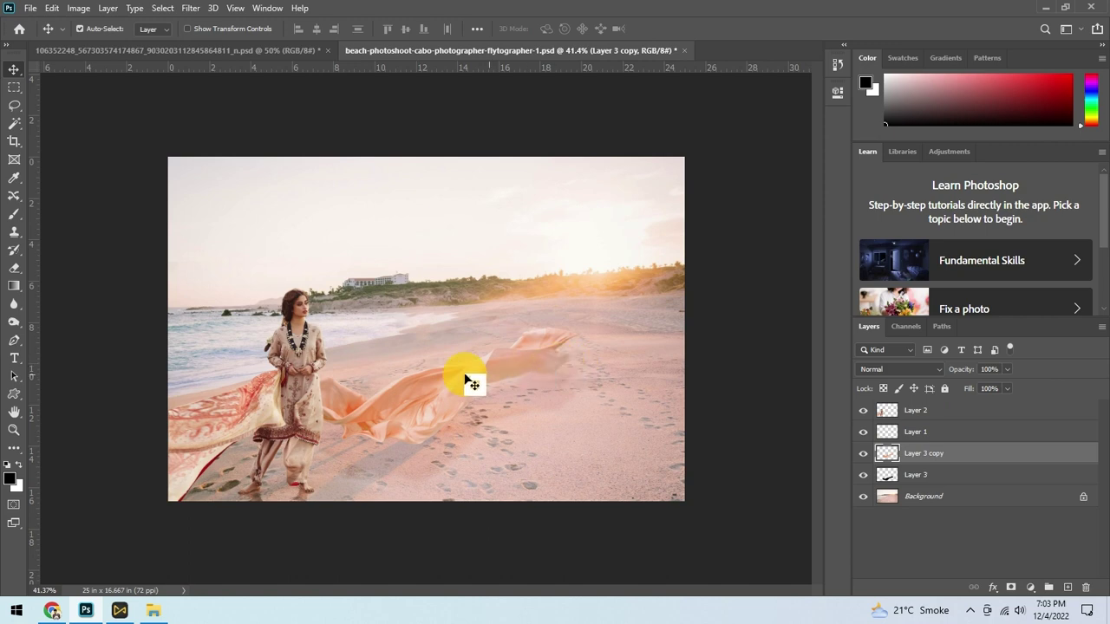
pyautogui.click(503, 423)
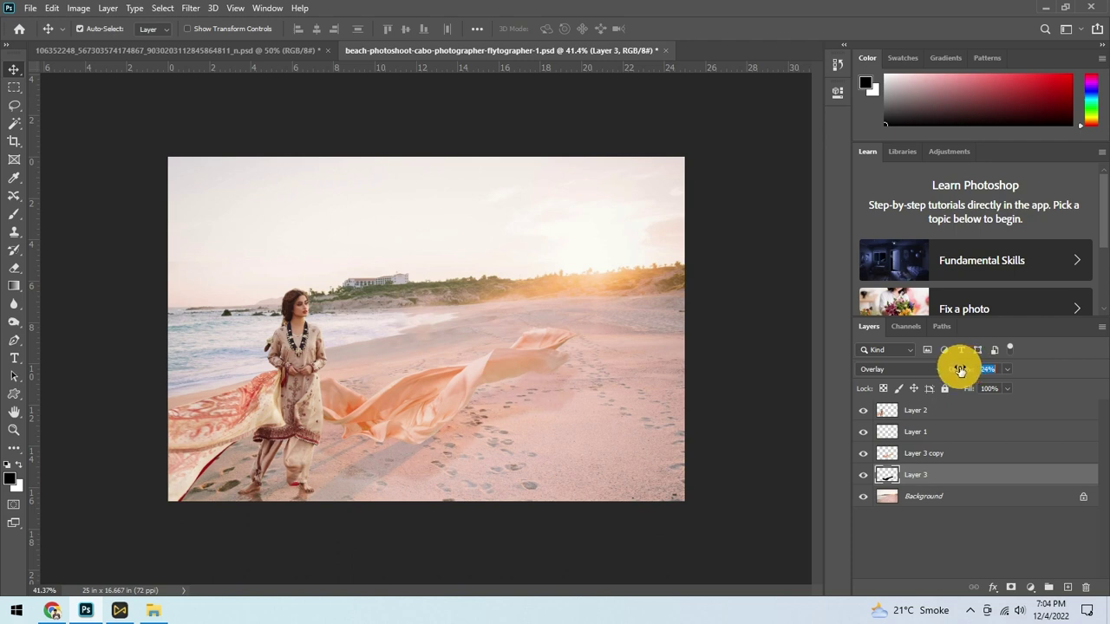
# - Warp Layer 3, lowering its top corners and curving its right and bottom edges to the fabric
pyautogui.hotkey('ctrl', 't')
pyautogui.rightClick(566, 373)
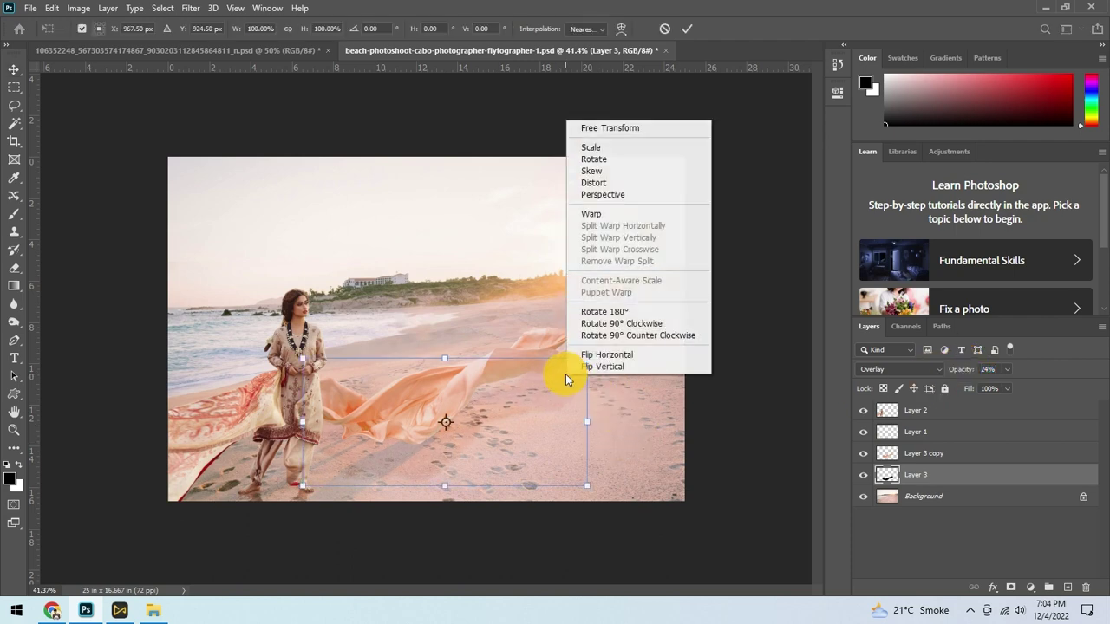
pyautogui.click(604, 215)
pyautogui.moveTo(588, 362); pyautogui.dragTo(584, 374)
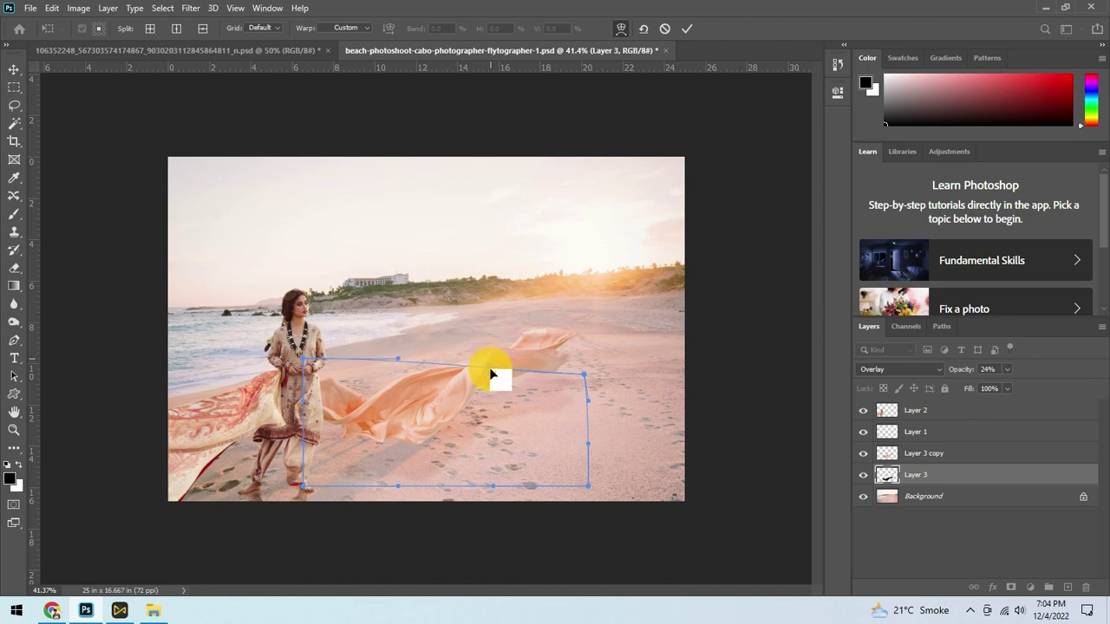
pyautogui.click(395, 363)
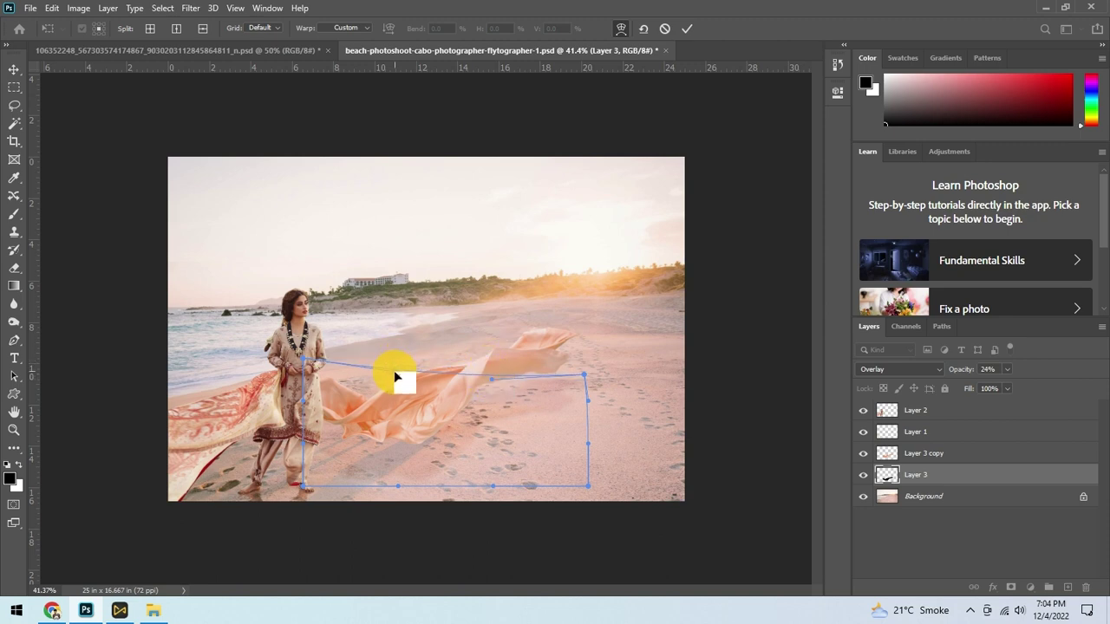
pyautogui.moveTo(307, 360); pyautogui.dragTo(307, 393)
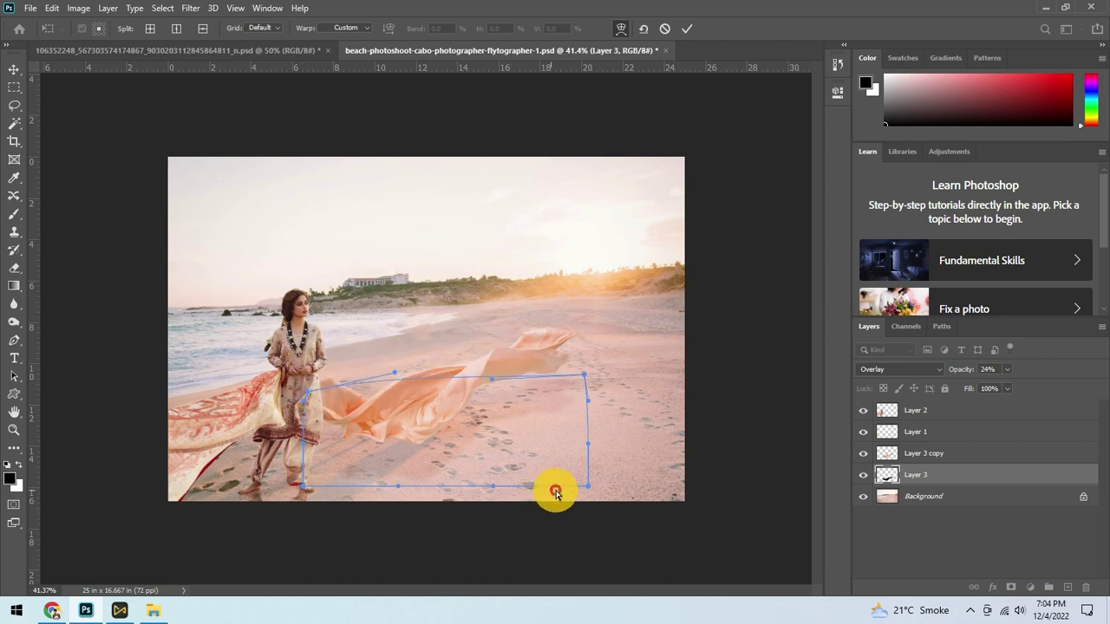
pyautogui.moveTo(587, 486); pyautogui.dragTo(564, 465)
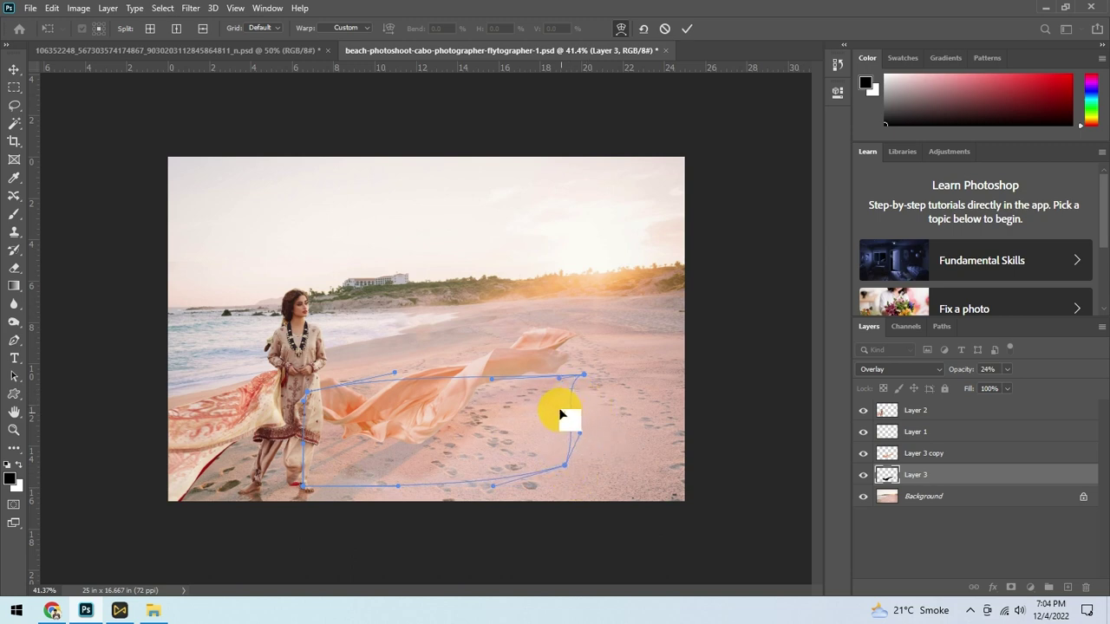
pyautogui.moveTo(475, 475); pyautogui.dragTo(307, 477)
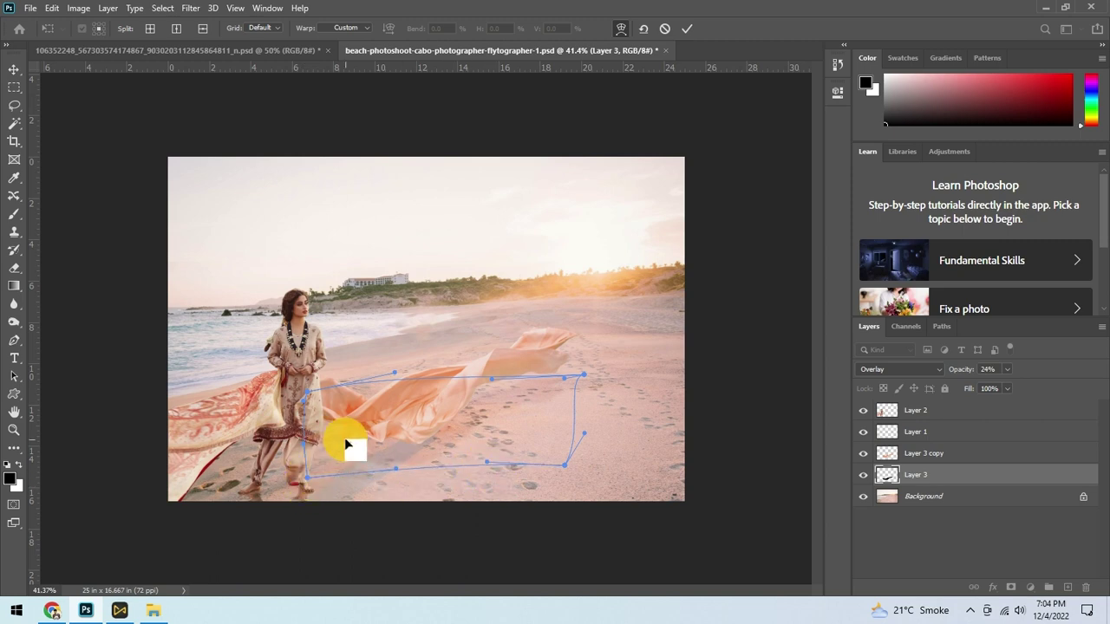
pyautogui.press('Return')
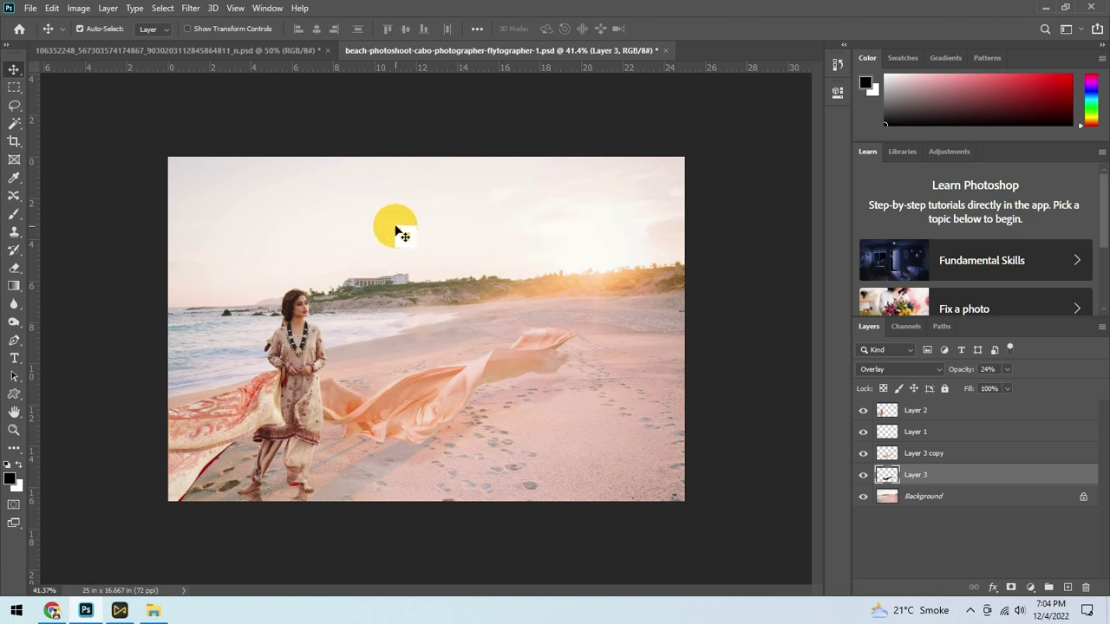
# - Quick-select the sky on the Background layer and feather the selection by 5 px
pyautogui.click(989, 499)
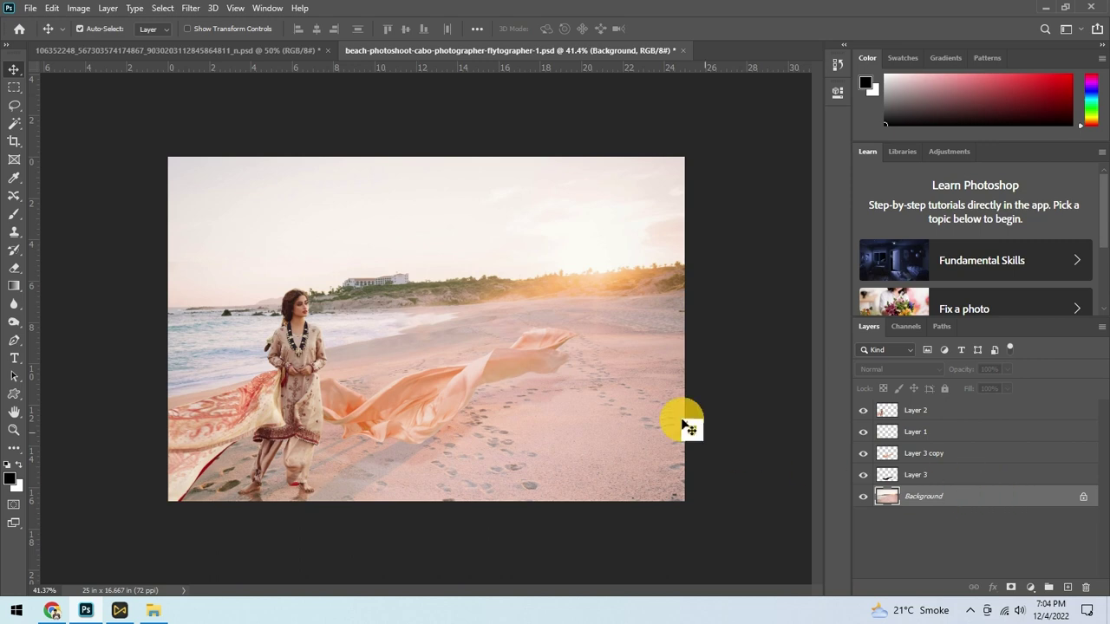
pyautogui.press('w')
pyautogui.hotkey('shift', 'w')
pyautogui.moveTo(650, 184); pyautogui.dragTo(209, 267)
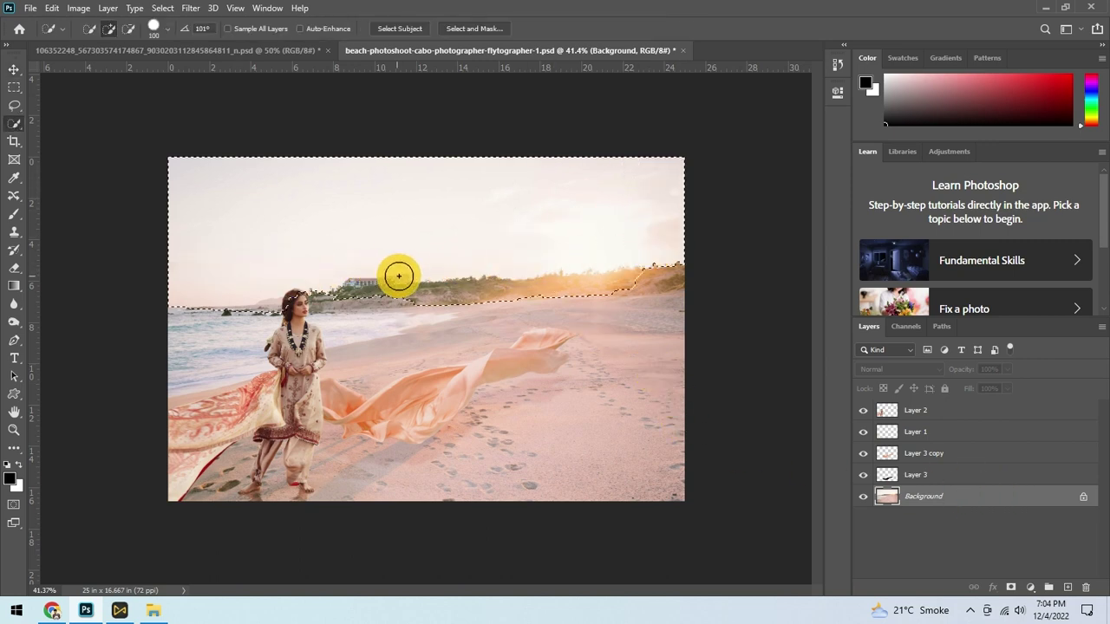
pyautogui.moveTo(354, 284); pyautogui.dragTo(356, 286)
pyautogui.hotkey('shift', 'F6')
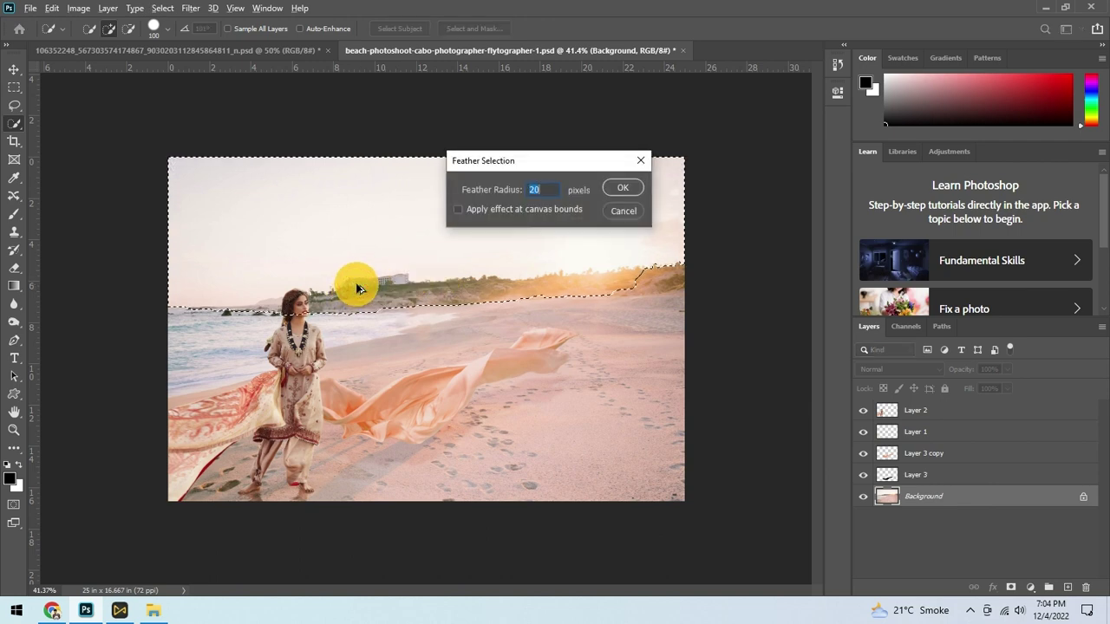
pyautogui.write('5')
pyautogui.press('Return')
# - Darken the selected sky with Brightness/Contrast at about -41
pyautogui.press('i')
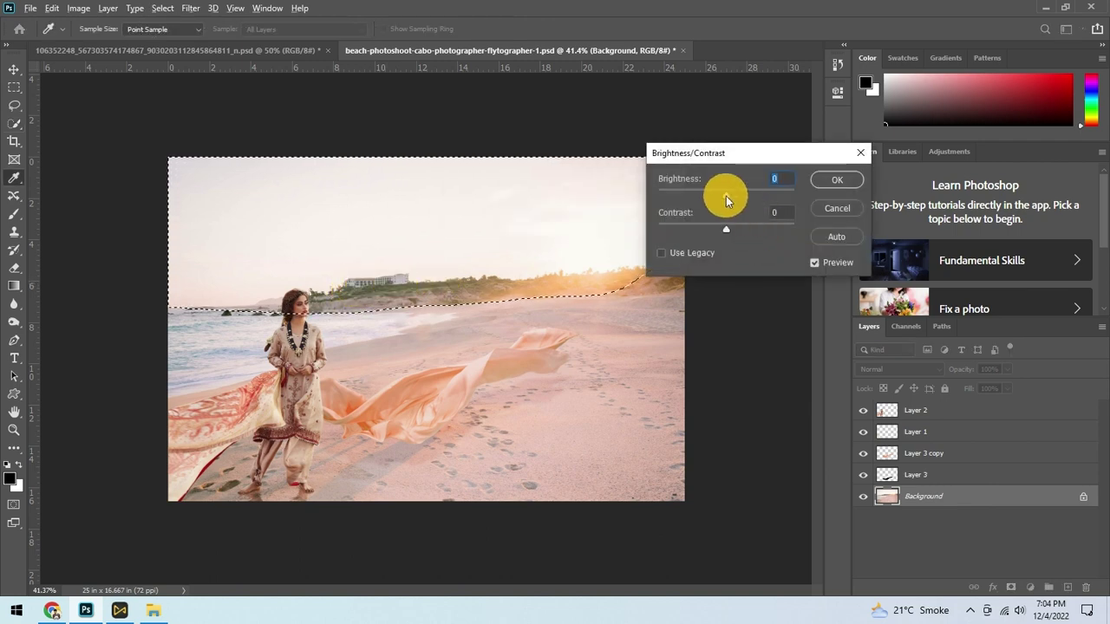
pyautogui.click(714, 194)
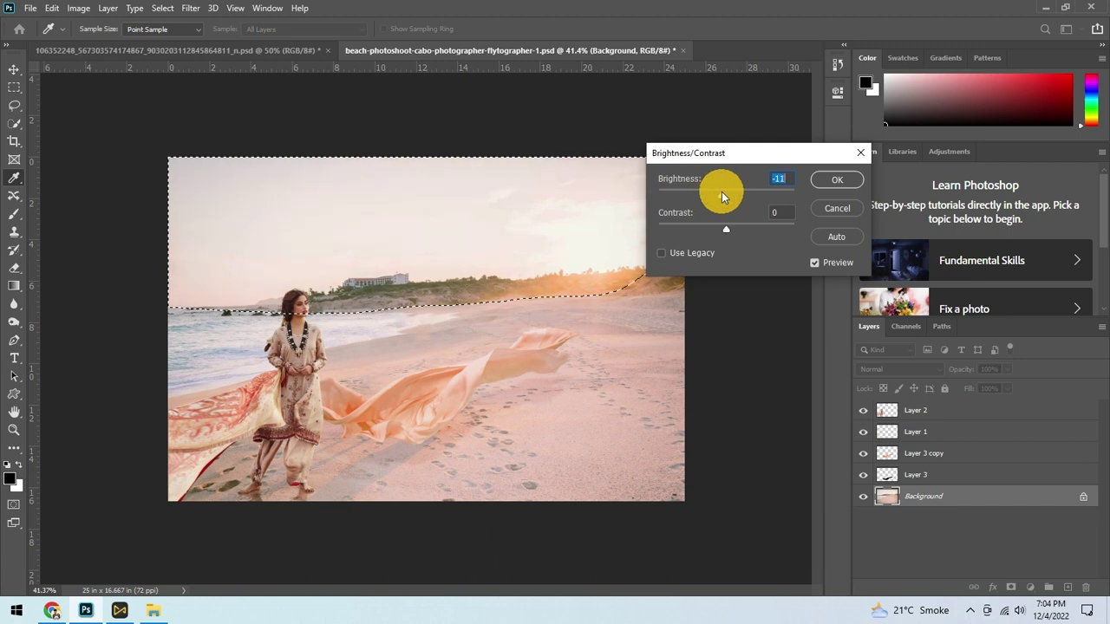
pyautogui.moveTo(715, 196); pyautogui.dragTo(709, 198)
pyautogui.press('Return')
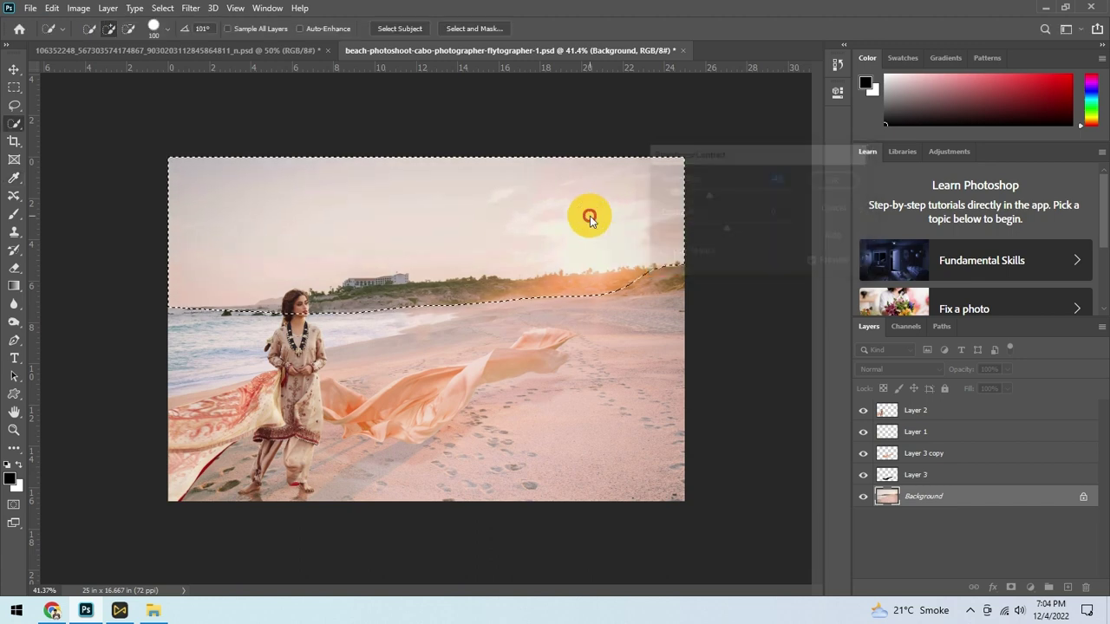
pyautogui.hotkey('ctrl', '=')
pyautogui.press('w')
pyautogui.hotkey('ctrl', 'z')
pyautogui.hotkey('ctrl', 'shift', 'z')
# - Raise the selected sky's saturation to +12 in Hue/Saturation
pyautogui.hotkey('ctrl', 'd')
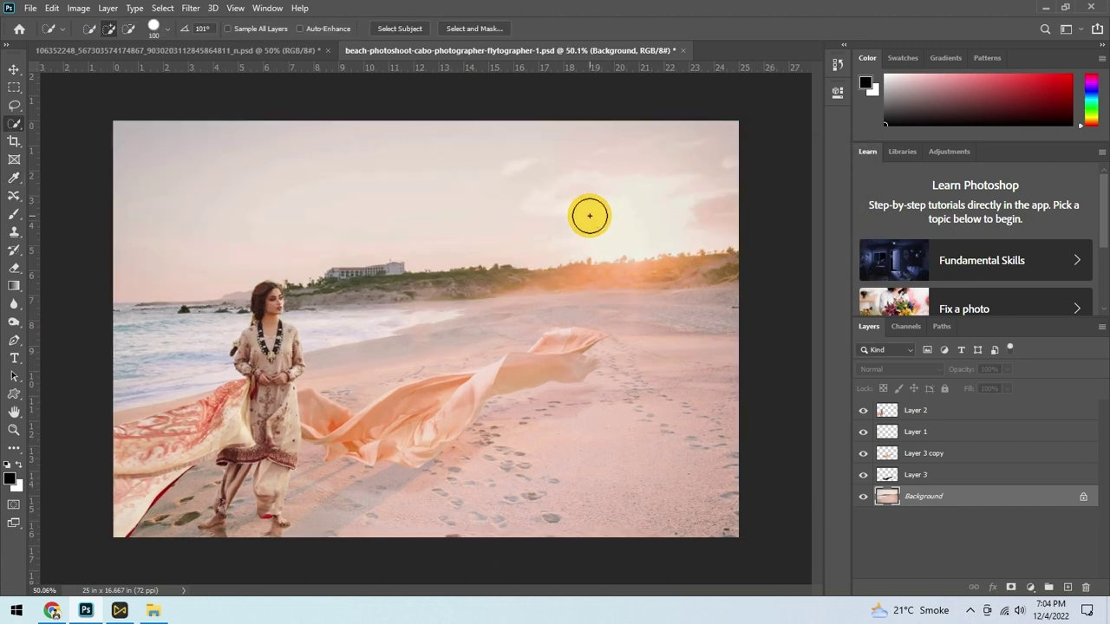
pyautogui.scroll(-1, 589, 220)
pyautogui.press('v')
pyautogui.hotkey('ctrl', 'shift', 'd')
pyautogui.press('w')
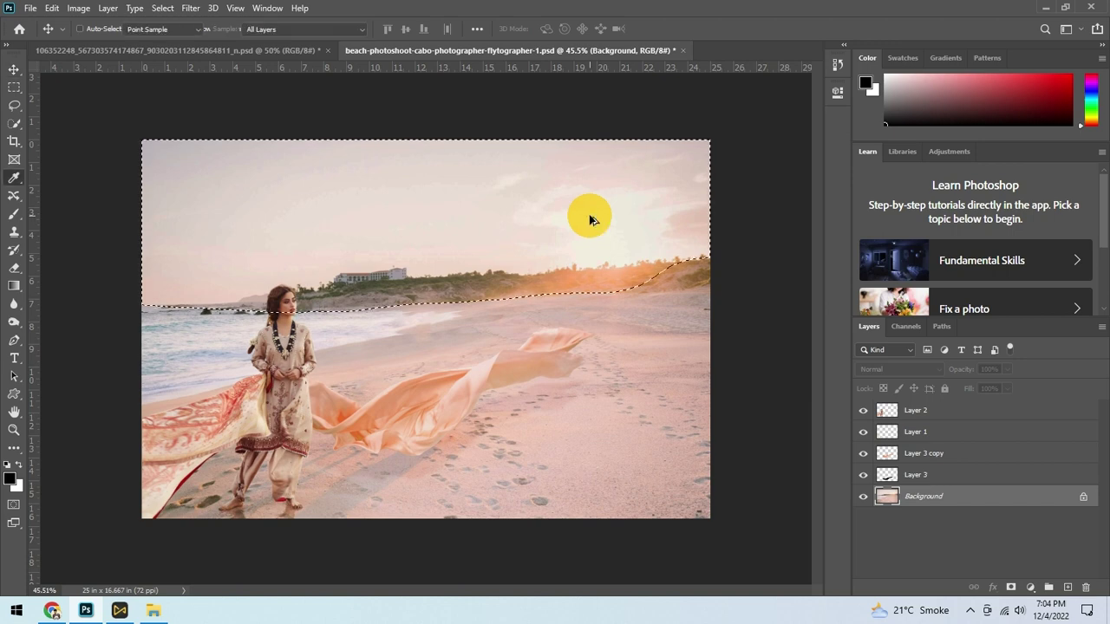
pyautogui.hotkey('ctrl', 'u')
pyautogui.keyDown('alt'); pyautogui.click(929, 165); pyautogui.keyUp('alt')
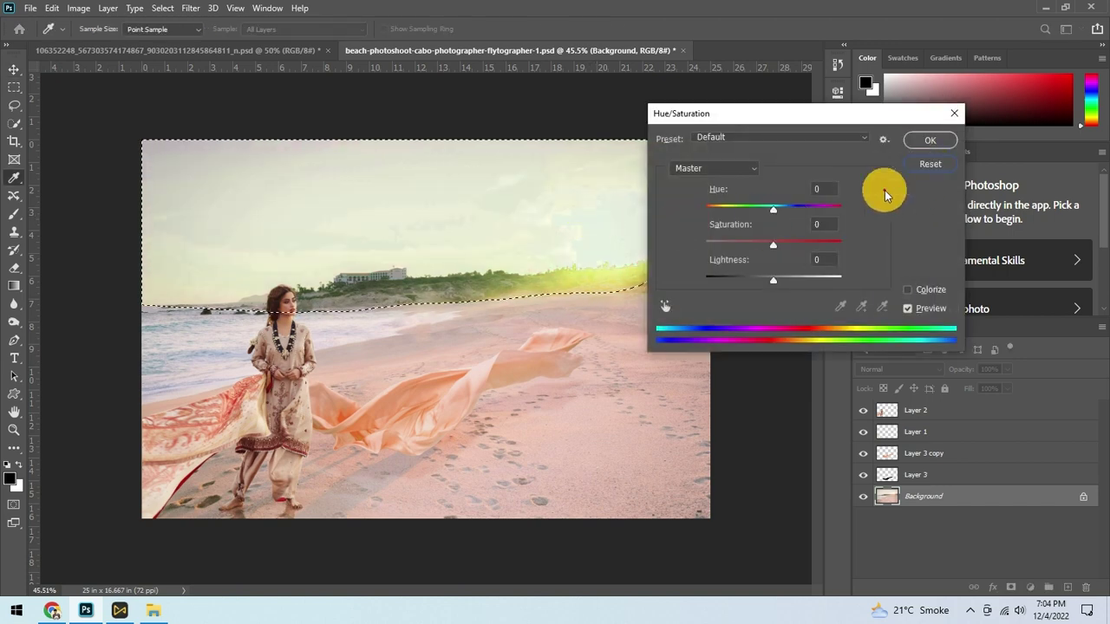
pyautogui.click(782, 244)
pyautogui.press('Return')
# - Deselect the sky and save the composite
pyautogui.press('v')
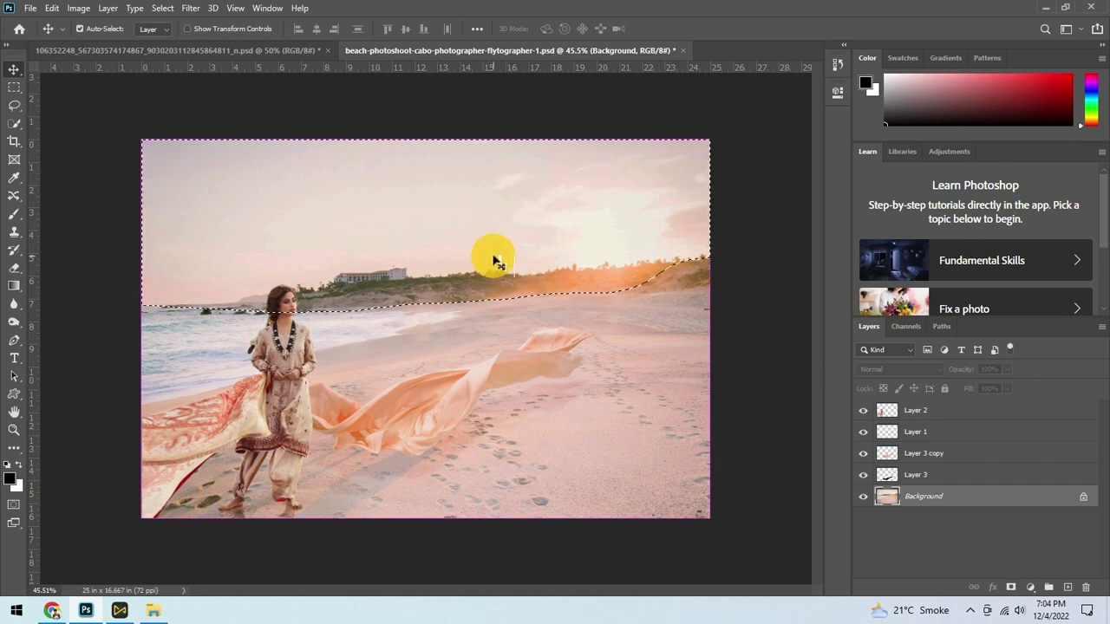
pyautogui.hotkey('ctrl', 'd')
pyautogui.hotkey('ctrl', 's')
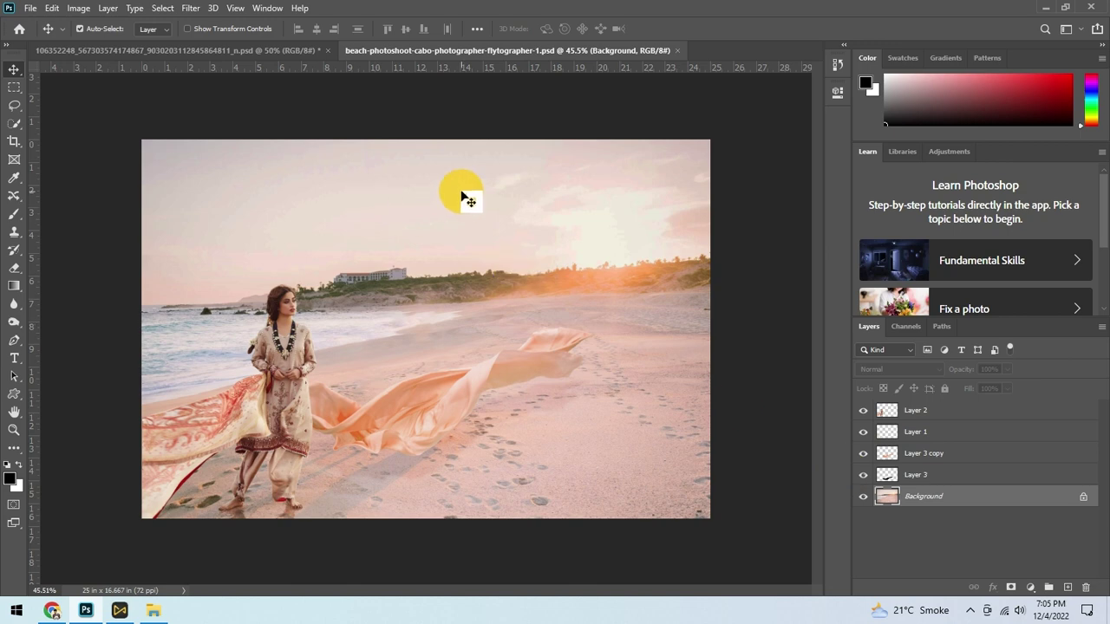
pyautogui.press('w')
pyautogui.click(535, 189)
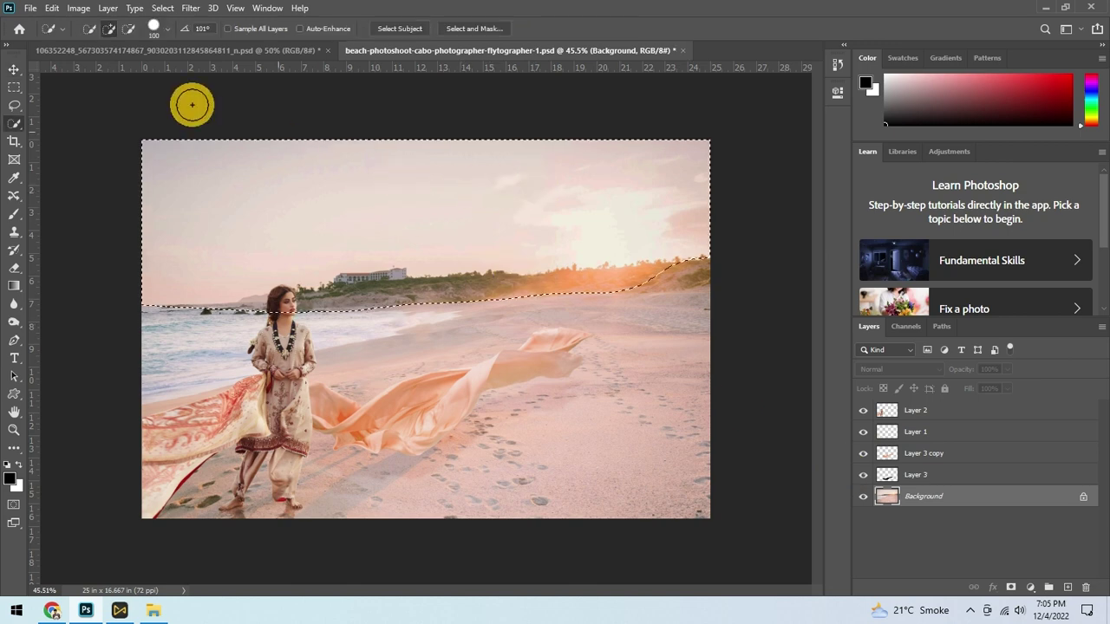
pyautogui.click(190, 8)
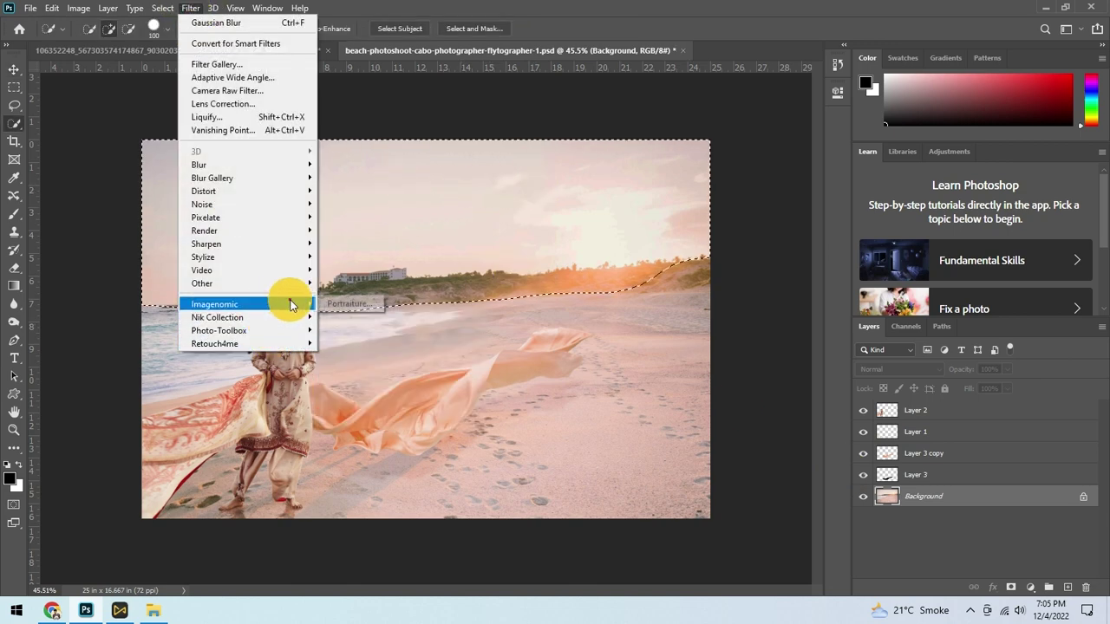
pyautogui.click(357, 302)
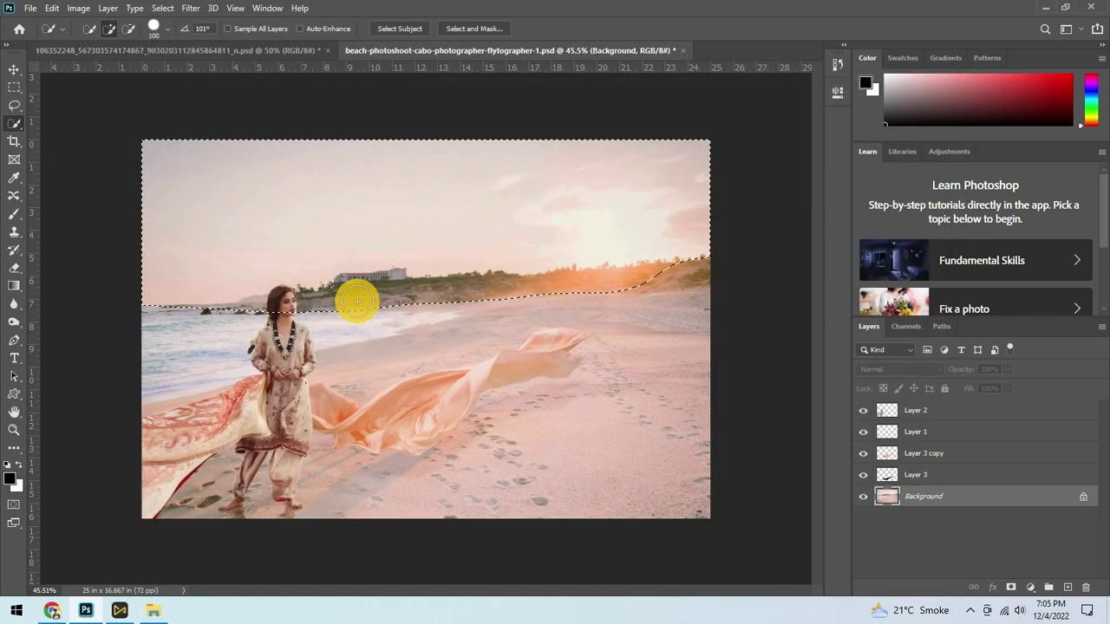
pyautogui.scroll(2, 433, 278)
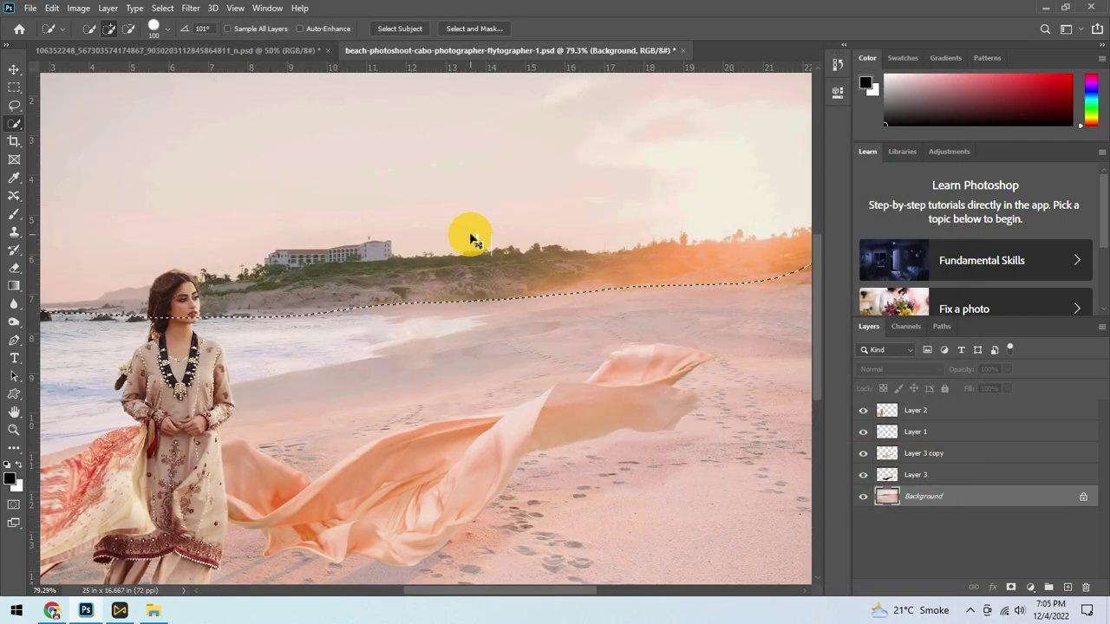
pyautogui.scroll(3, 463, 244)
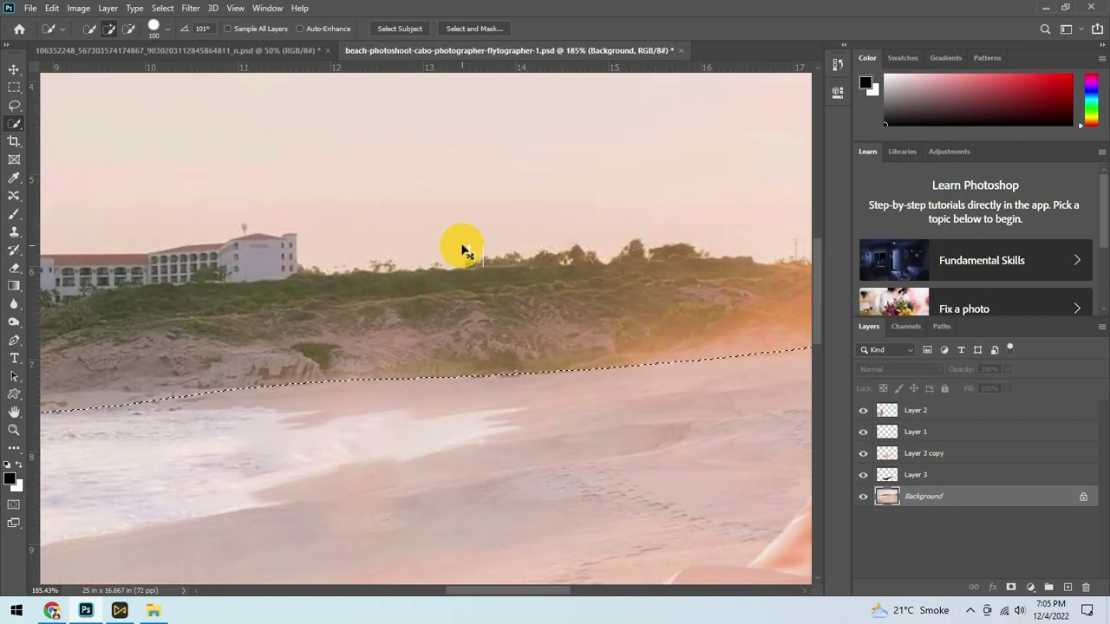
pyautogui.scroll(-4, 463, 249)
pyautogui.scroll(-1, 527, 221)
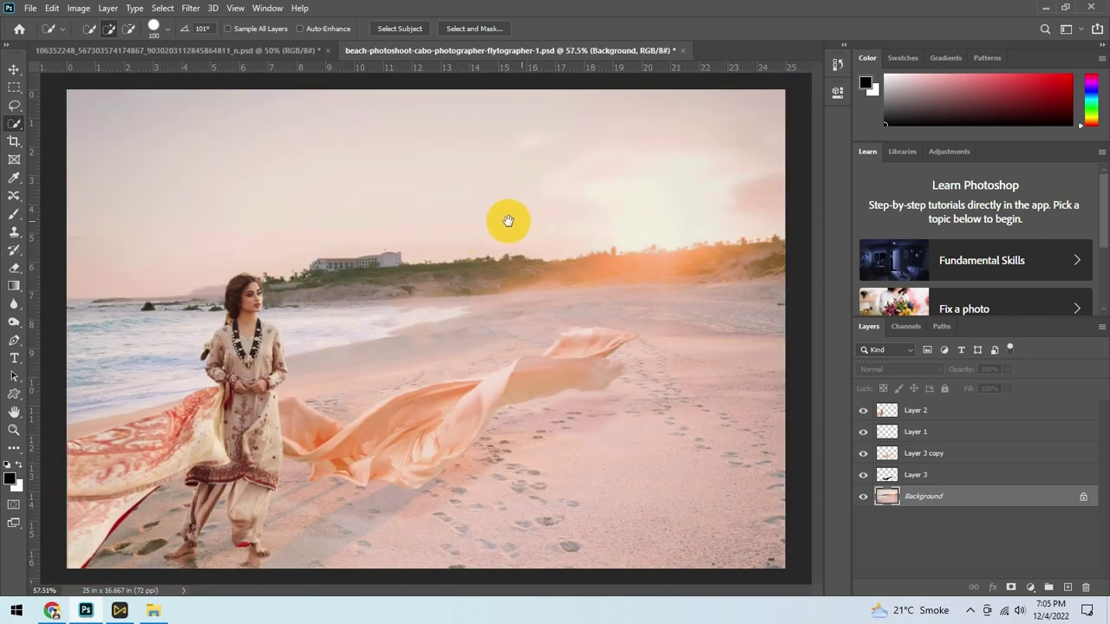
pyautogui.scroll(-1, 468, 260)
pyautogui.scroll(-1, 454, 282)
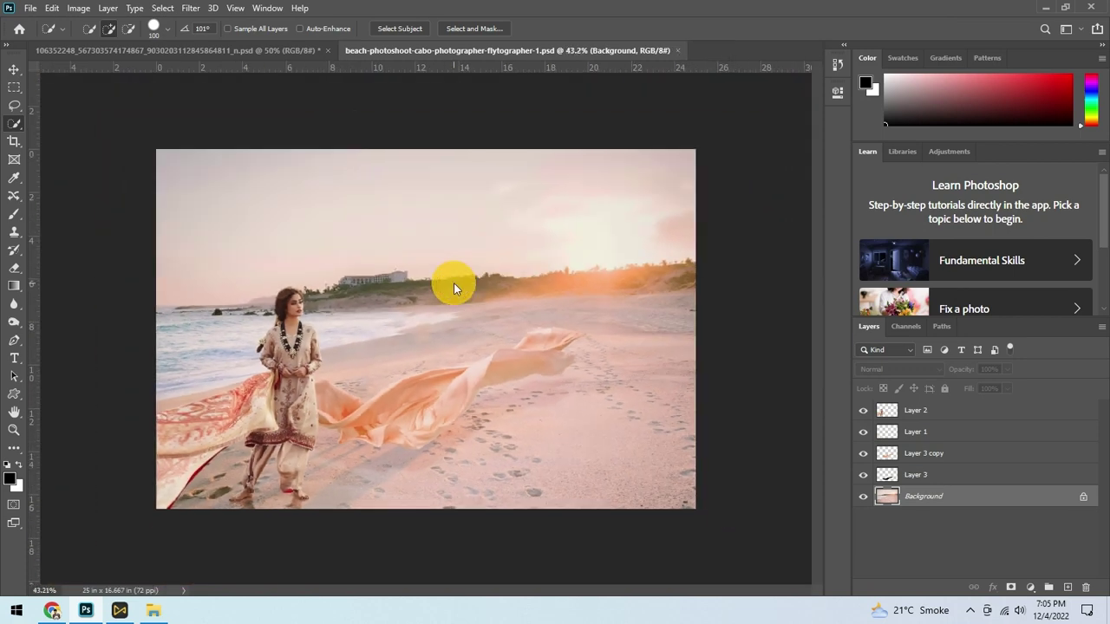
pyautogui.press('v')
pyautogui.scroll(2, 306, 319)
pyautogui.scroll(-1, 308, 319)
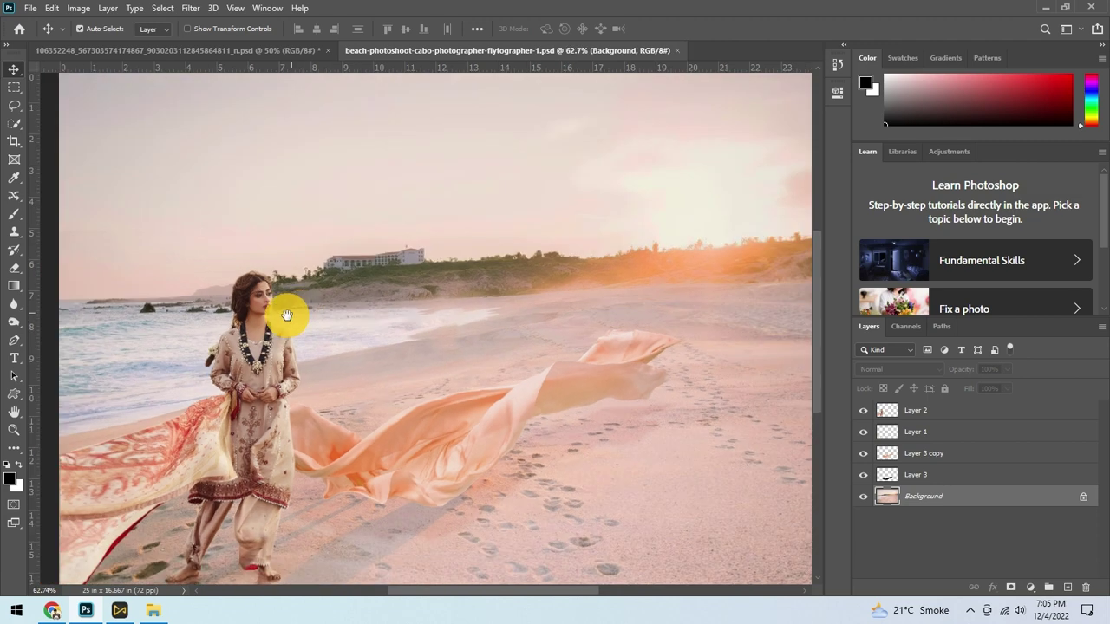
pyautogui.scroll(-1, 309, 323)
pyautogui.scroll(-1, 299, 312)
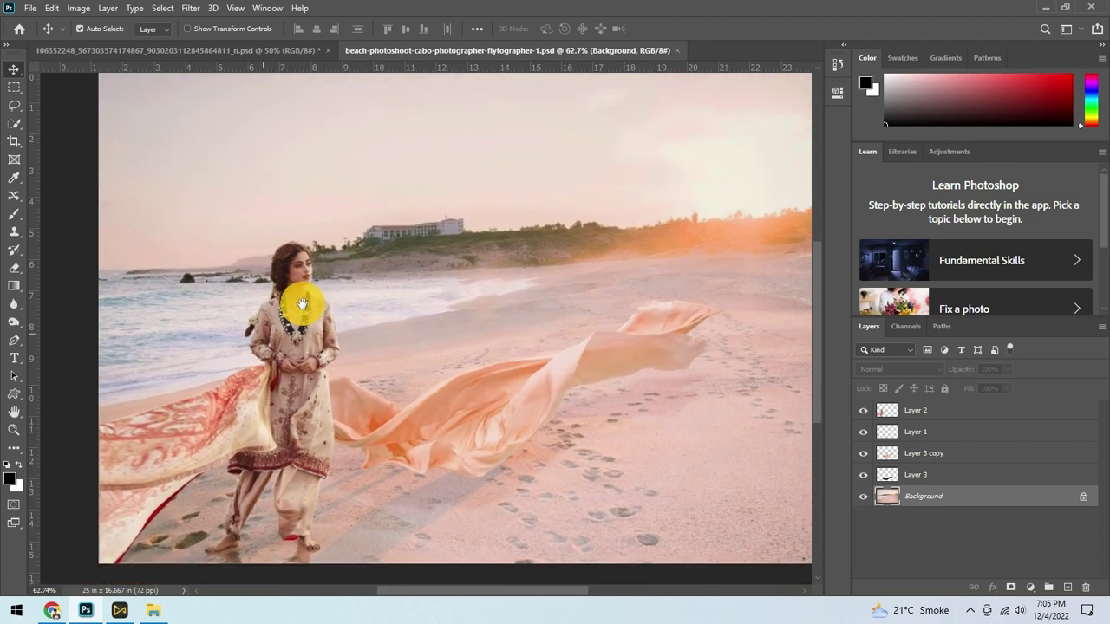
pyautogui.scroll(-1, 292, 303)
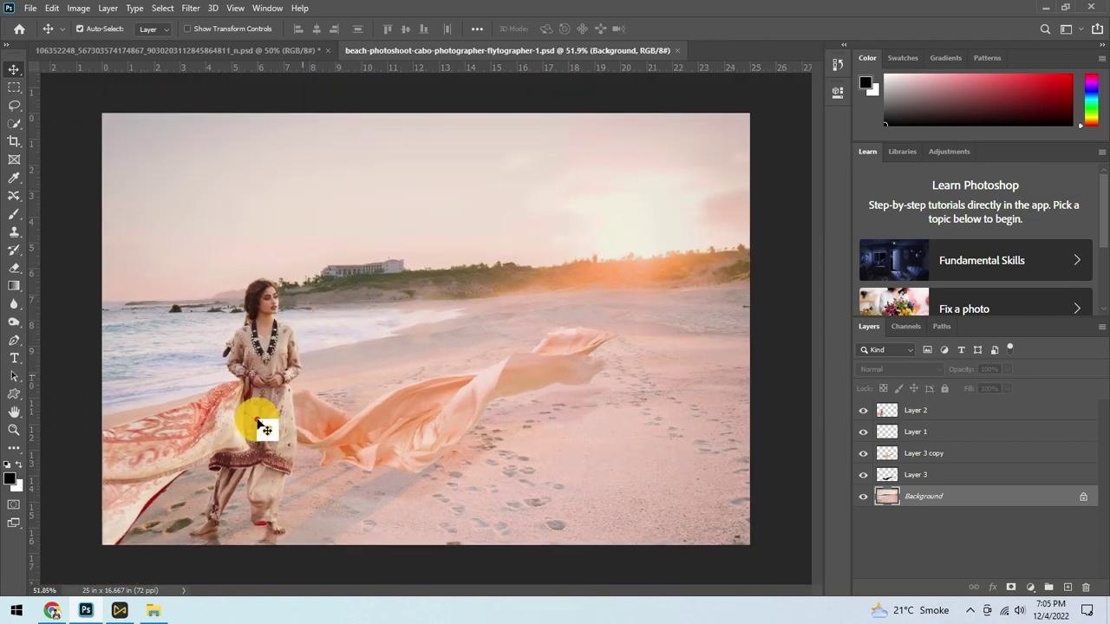
# - Browse the overlay folder, looking at the smoke, petal, chiffon and red fabric images
pyautogui.click(154, 610)
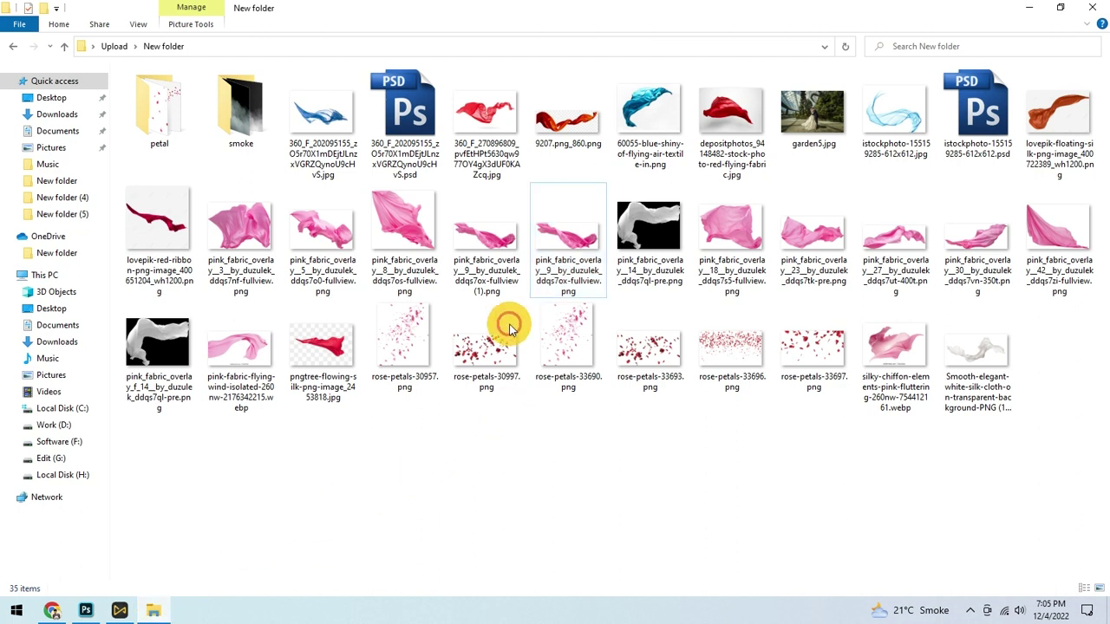
pyautogui.click(241, 108)
pyautogui.click(162, 121)
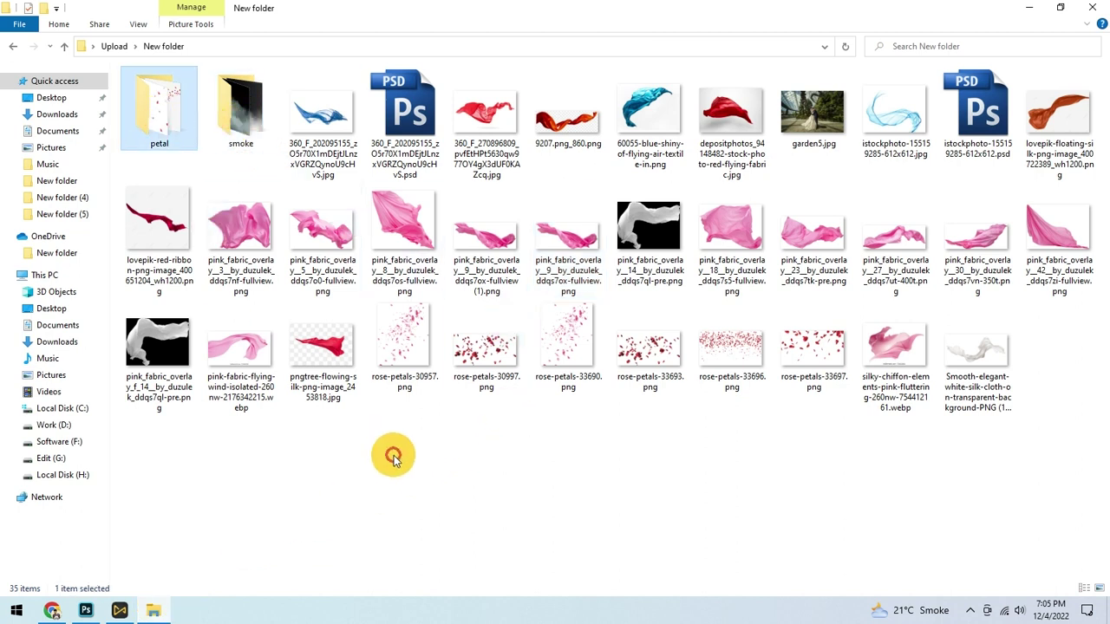
pyautogui.click(399, 458)
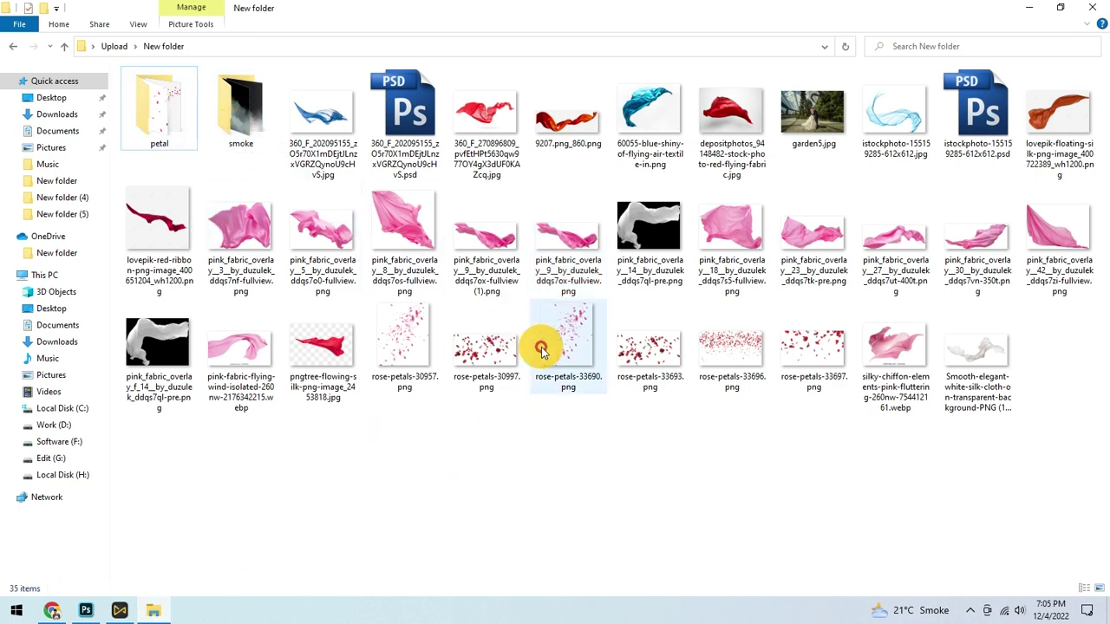
pyautogui.click(893, 351)
pyautogui.click(684, 491)
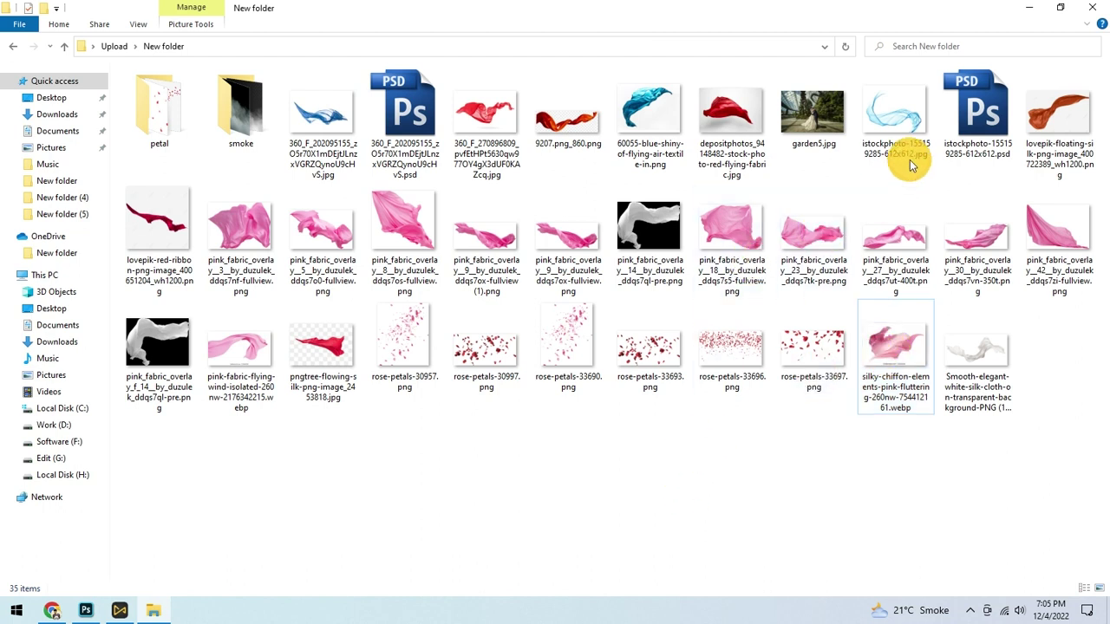
pyautogui.click(741, 122)
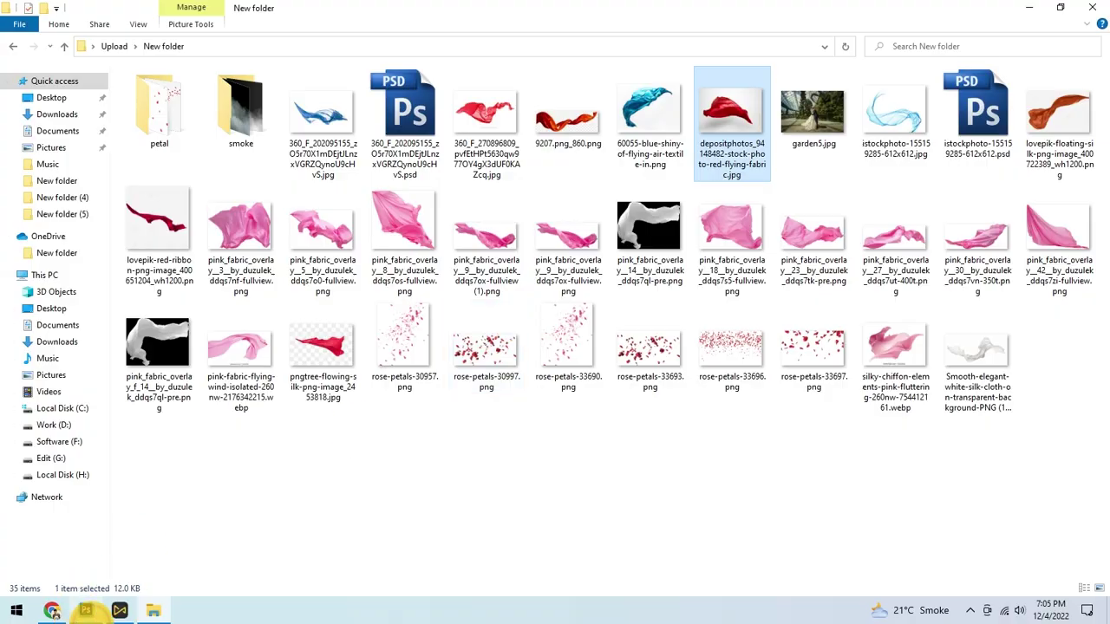
pyautogui.click(86, 610)
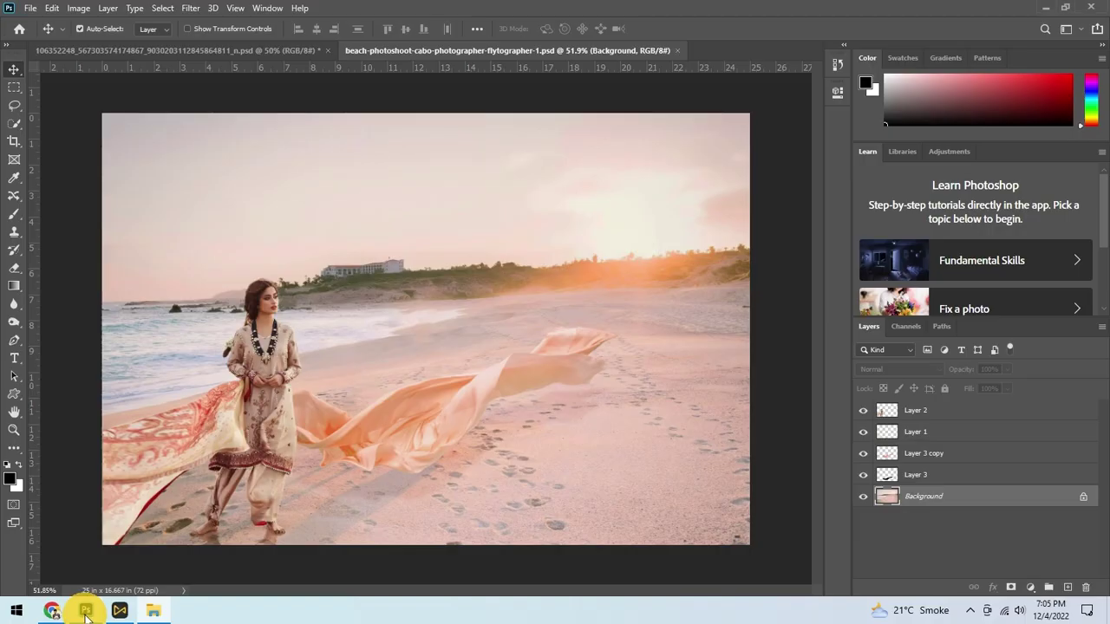
# - Open the petal folder and drag a petal image toward the beach composite
pyautogui.click(153, 610)
pyautogui.doubleClick(170, 102)
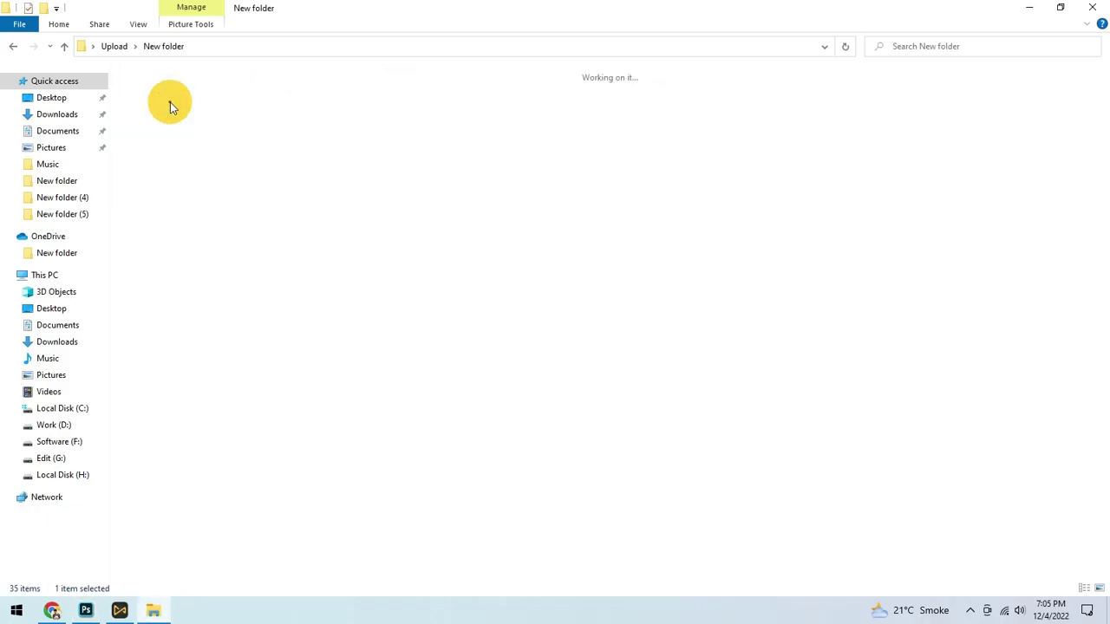
pyautogui.hotkey('alt', 'Left')
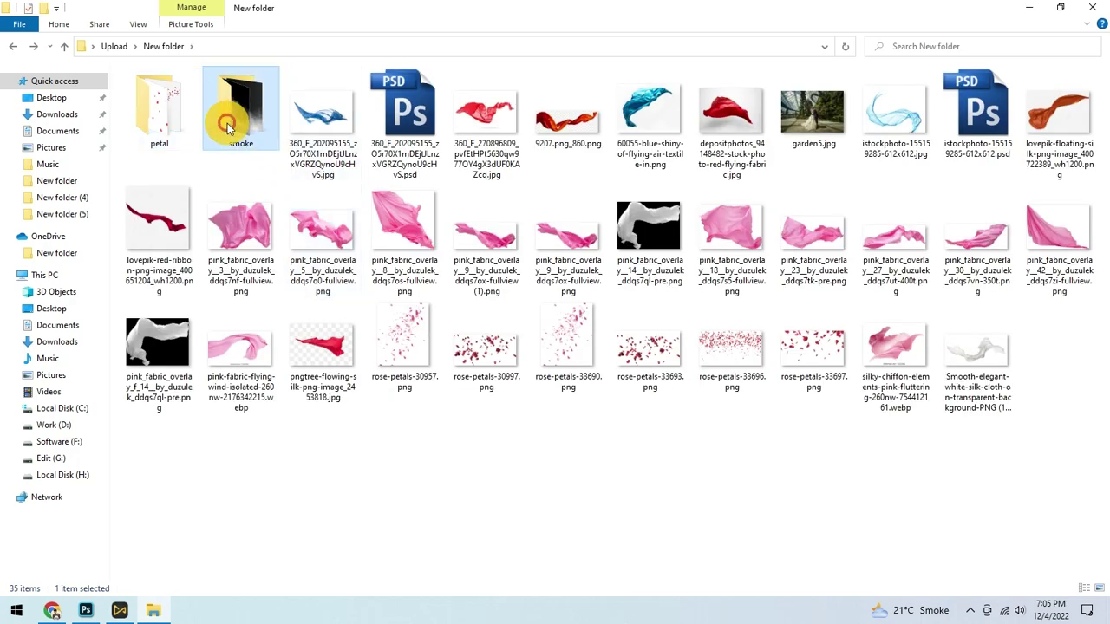
pyautogui.doubleClick(161, 117)
pyautogui.click(87, 611)
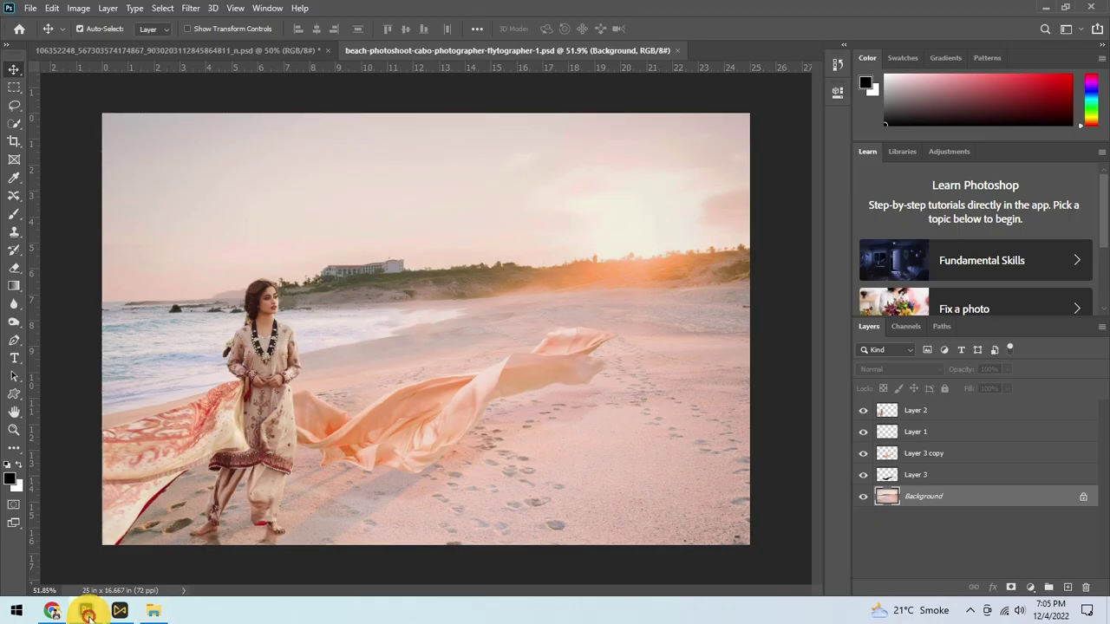
pyautogui.click(87, 611)
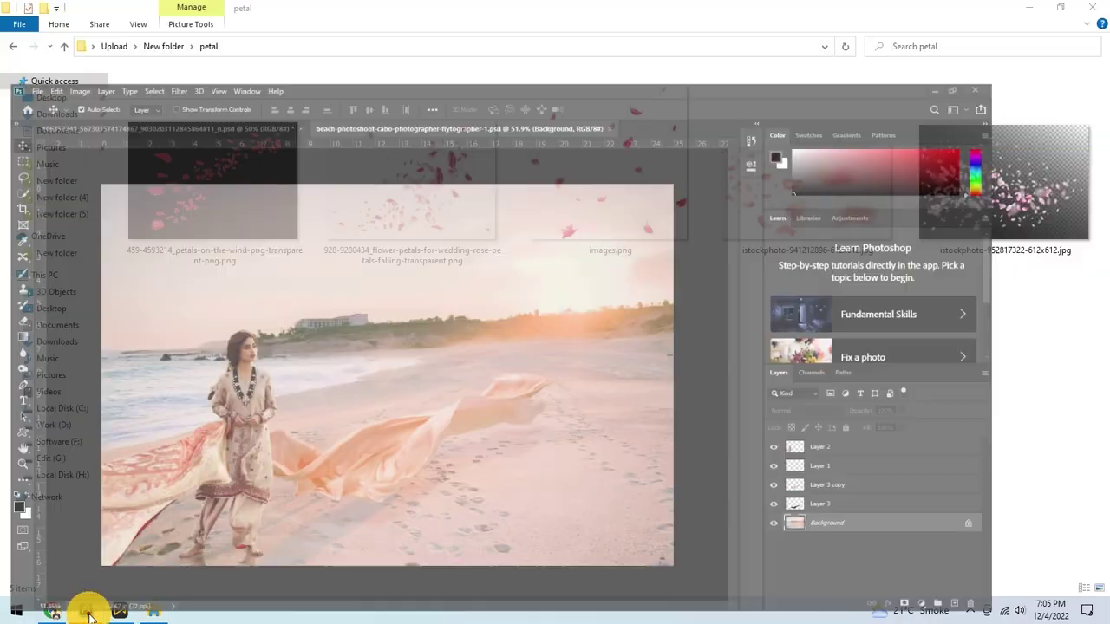
pyautogui.moveTo(212, 178); pyautogui.dragTo(251, 343)
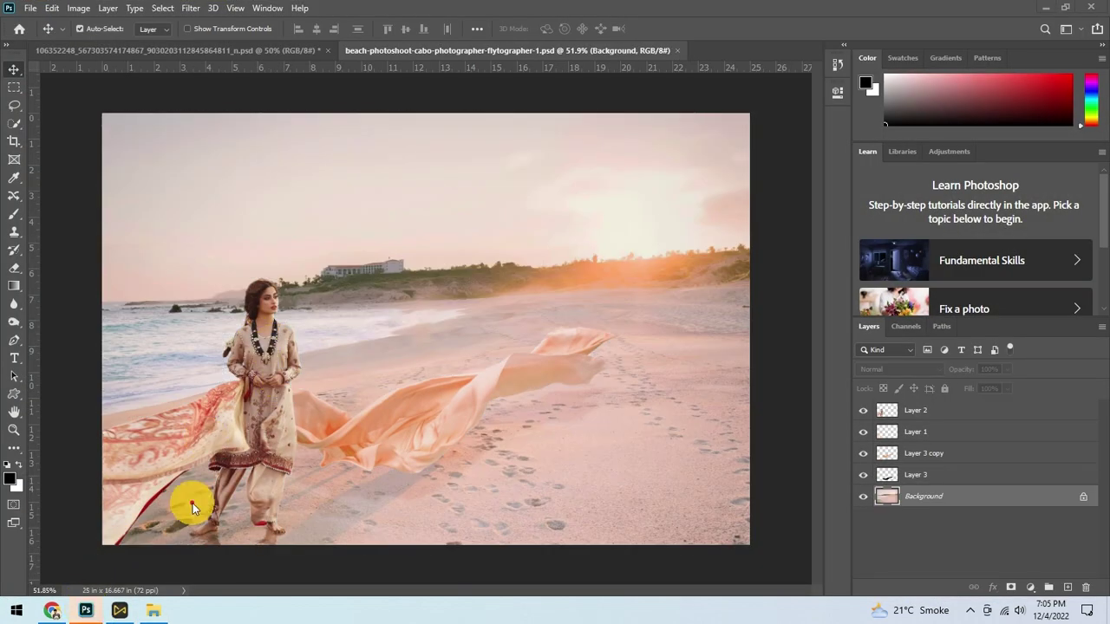
pyautogui.hotkey('alt', 'Tab')
pyautogui.press('BackSpace')
# - Check the smoke folder, then open the gold-glitter-particles-lights-trail image from magic overlay
pyautogui.doubleClick(251, 124)
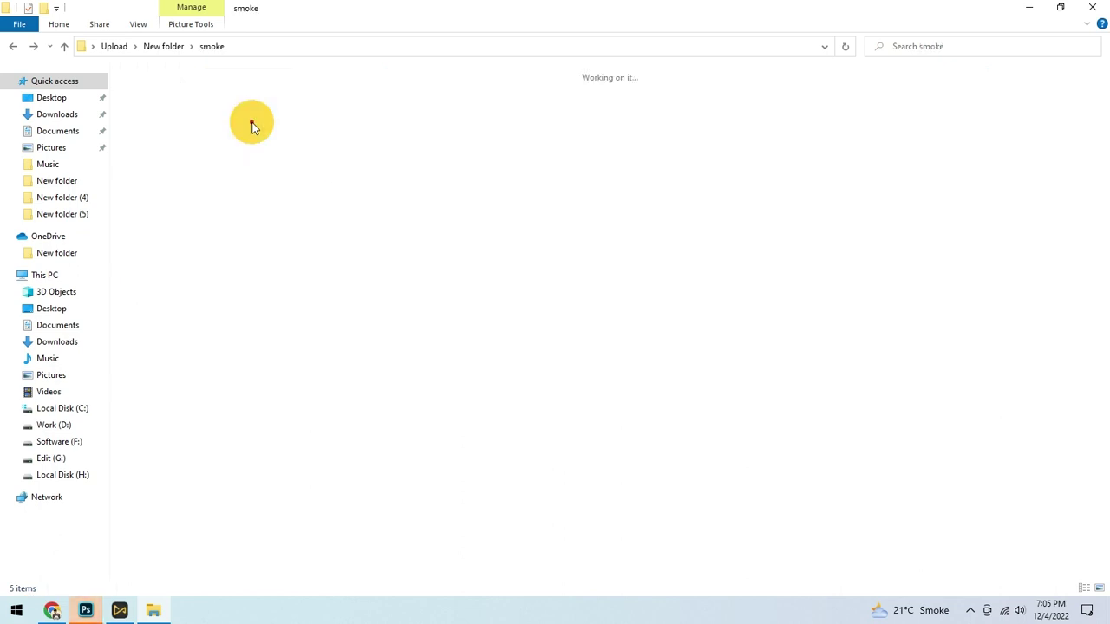
pyautogui.hotkey('alt', 'Left')
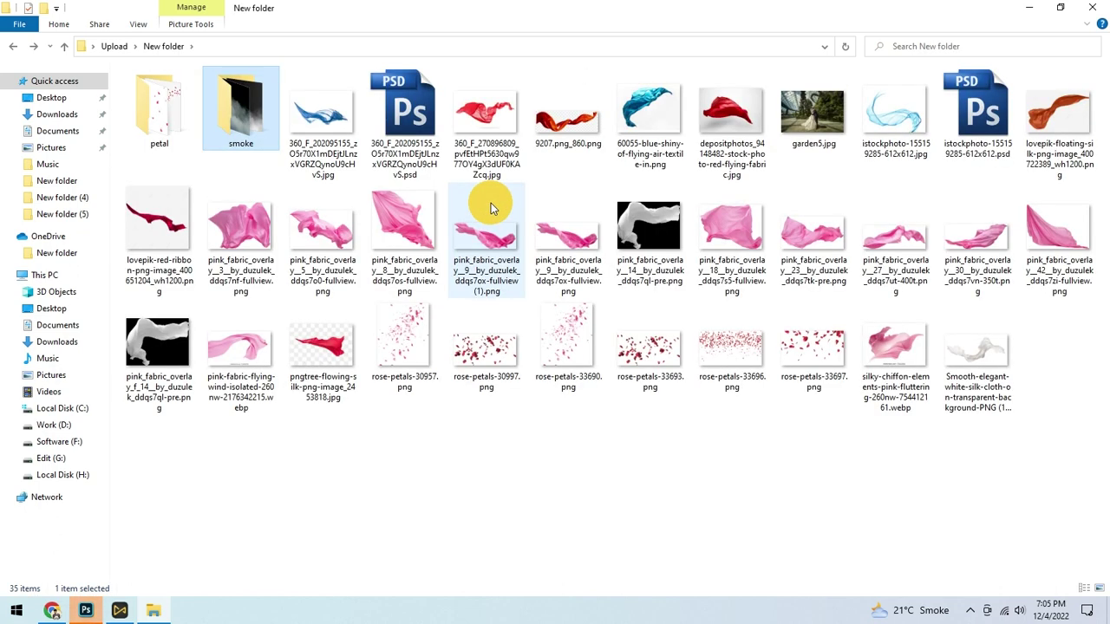
pyautogui.hotkey('alt', 'Left')
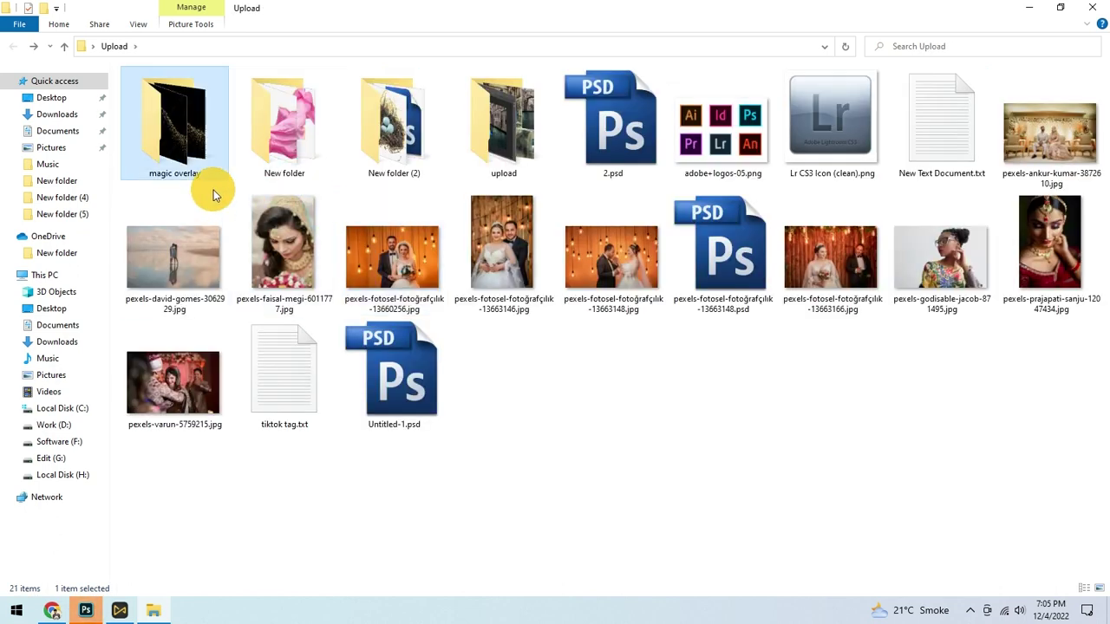
pyautogui.doubleClick(208, 169)
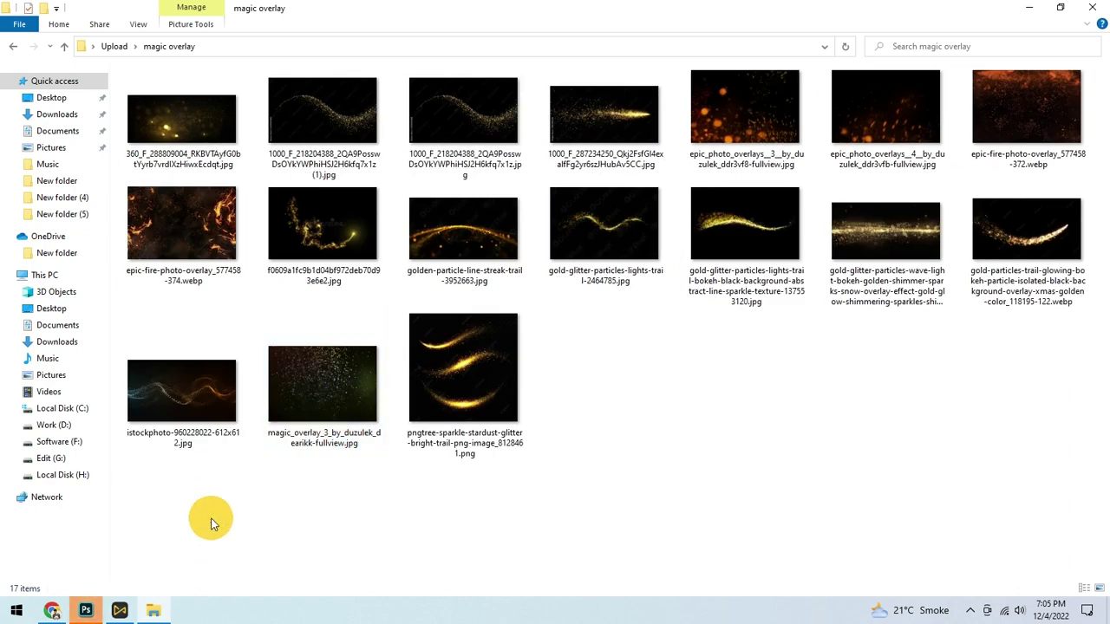
pyautogui.click(970, 610)
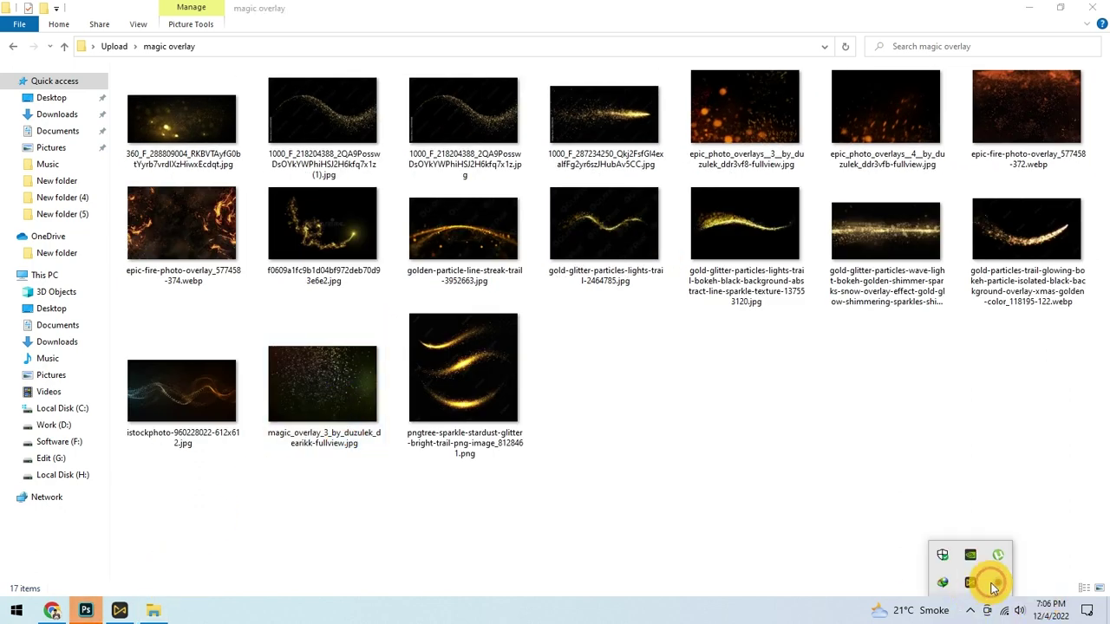
pyautogui.click(993, 588)
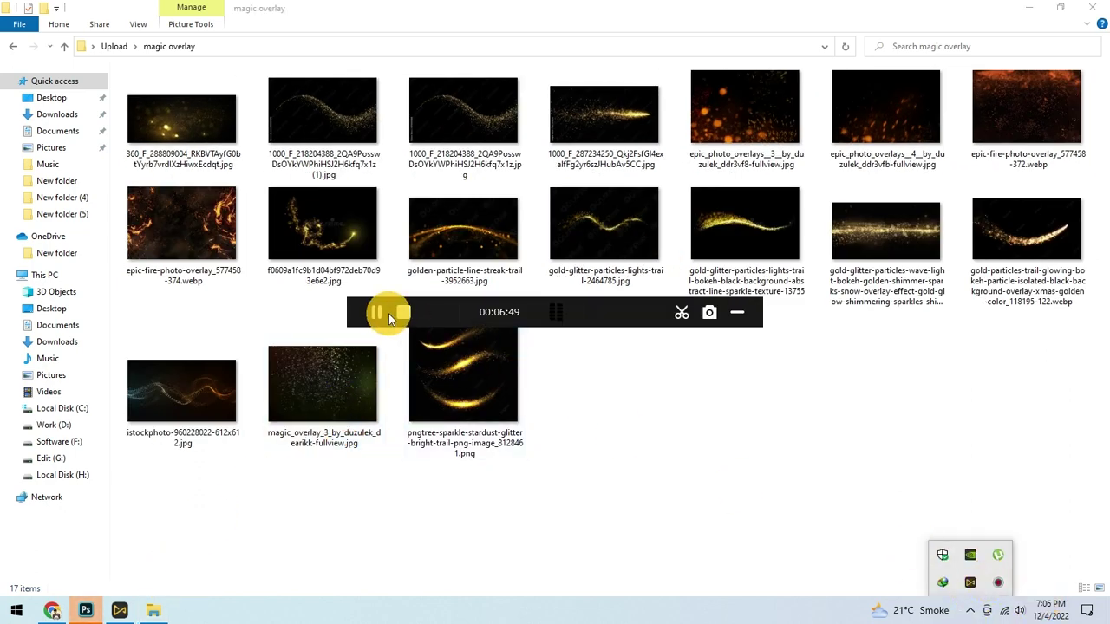
# - Bring the gold glitter trail image into the beach composite as Layer 4
pyautogui.click(384, 310)
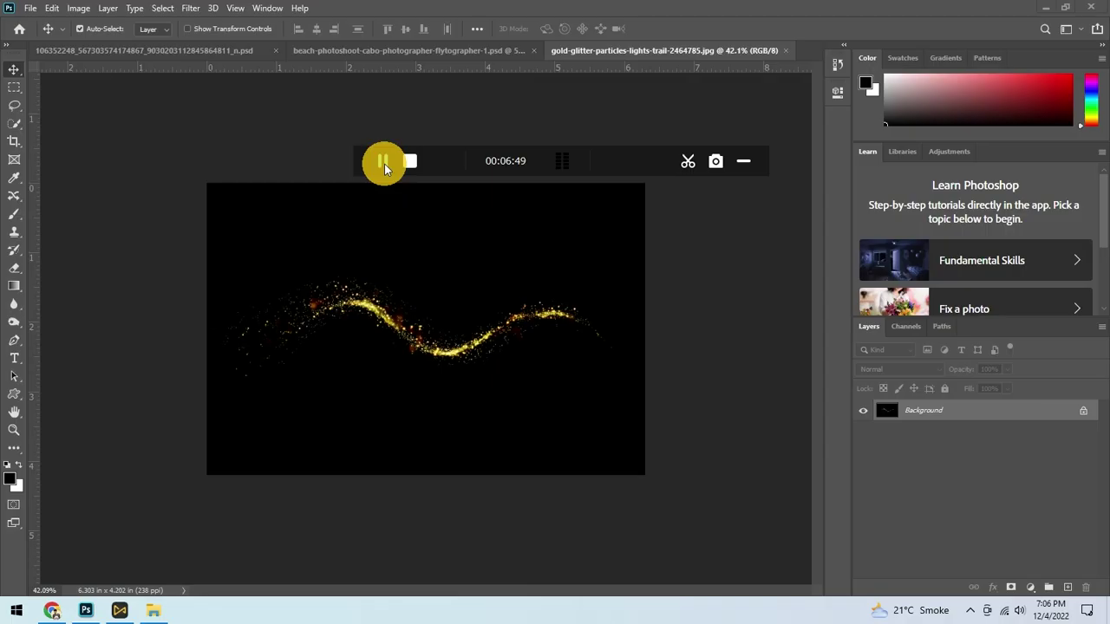
pyautogui.click(743, 160)
pyautogui.hotkey('ctrl', '+')
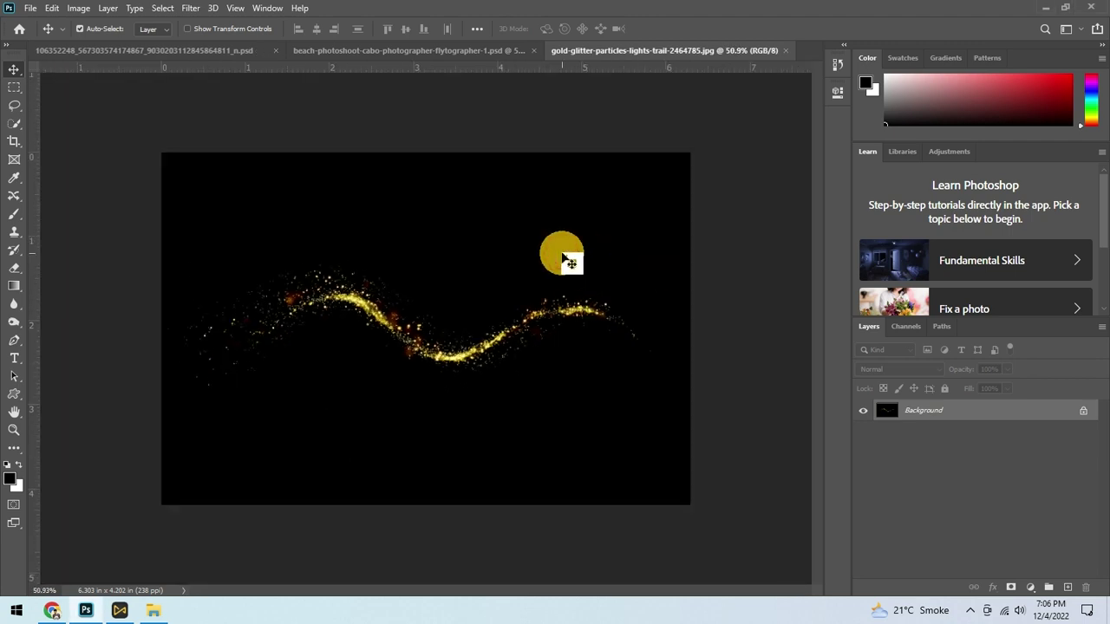
pyautogui.hotkey('ctrl', 'w')
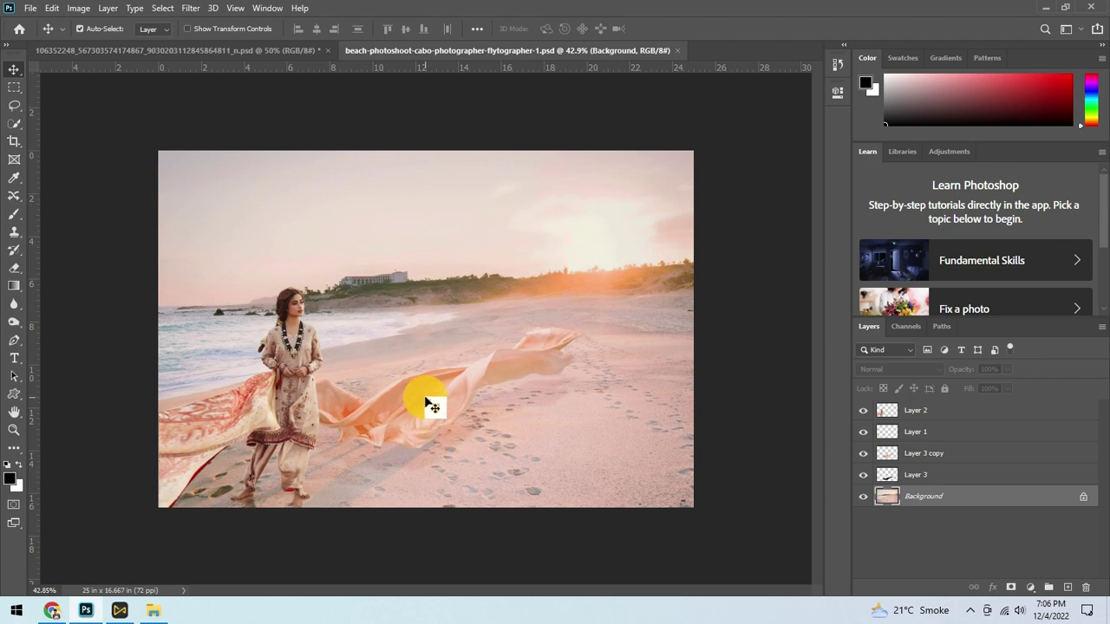
pyautogui.moveTo(431, 405); pyautogui.dragTo(492, 385)
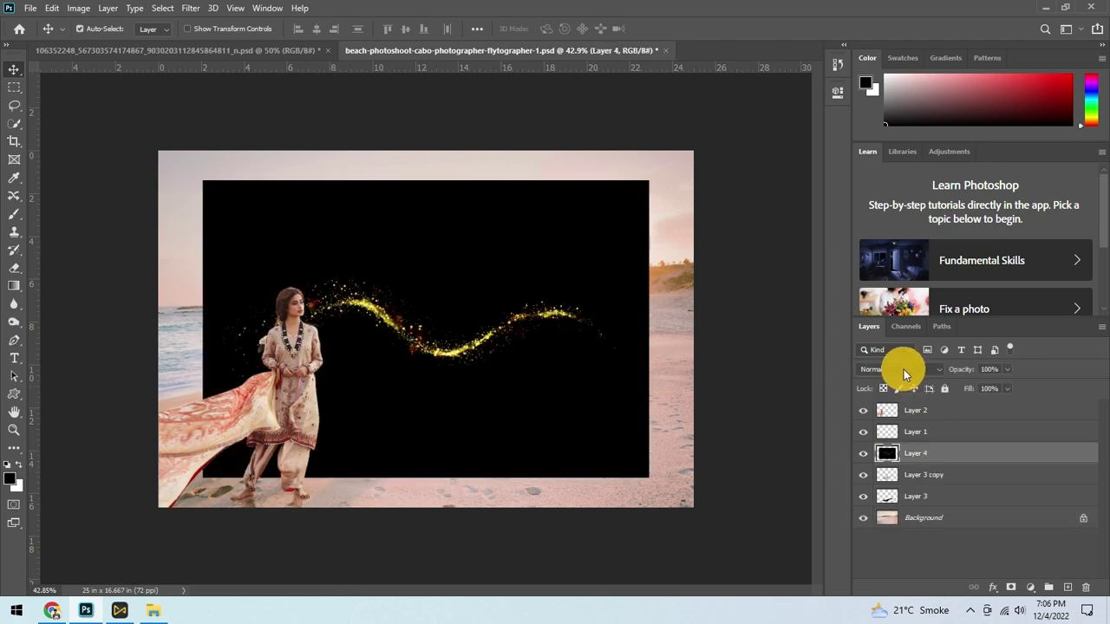
# - Screen-blend the glitter layer and rotate it about -16.91° lower along the fabric
pyautogui.click(903, 369)
pyautogui.click(896, 365)
pyautogui.hotkey('ctrl', 't')
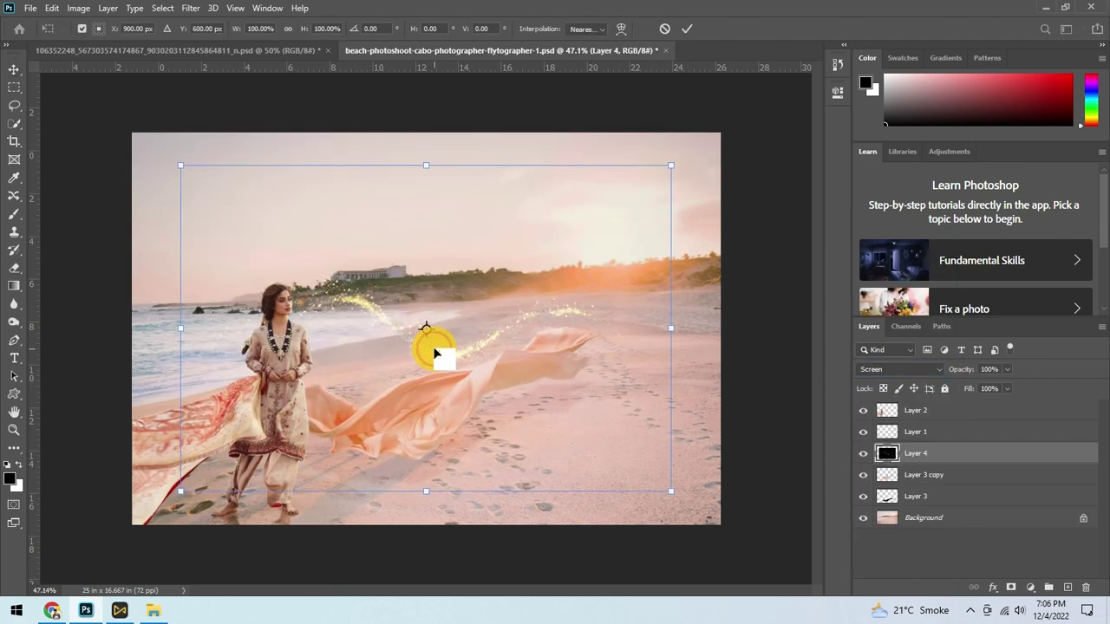
pyautogui.scroll(1, 433, 353)
pyautogui.moveTo(434, 353); pyautogui.dragTo(442, 425)
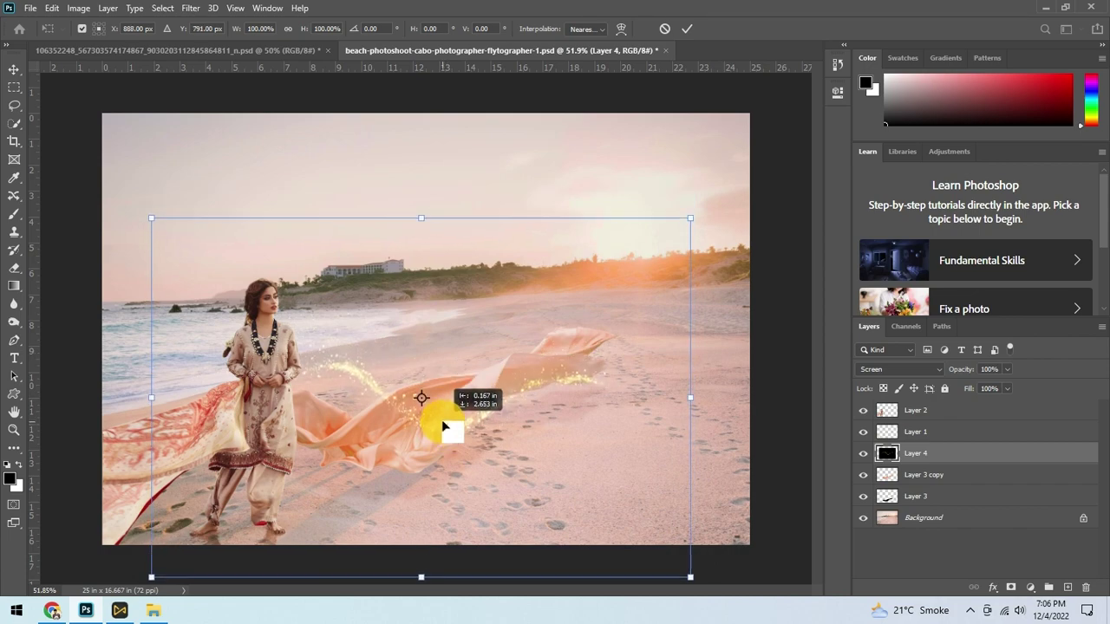
pyautogui.moveTo(701, 217)
pyautogui.mouseDown()
pyautogui.moveTo(648, 130)
pyautogui.moveTo(652, 138)
pyautogui.mouseUp()
pyautogui.scroll(2, 503, 385)
pyautogui.moveTo(433, 436)
pyautogui.mouseDown()
pyautogui.moveTo(414, 453)
pyautogui.moveTo(438, 434)
pyautogui.mouseUp()
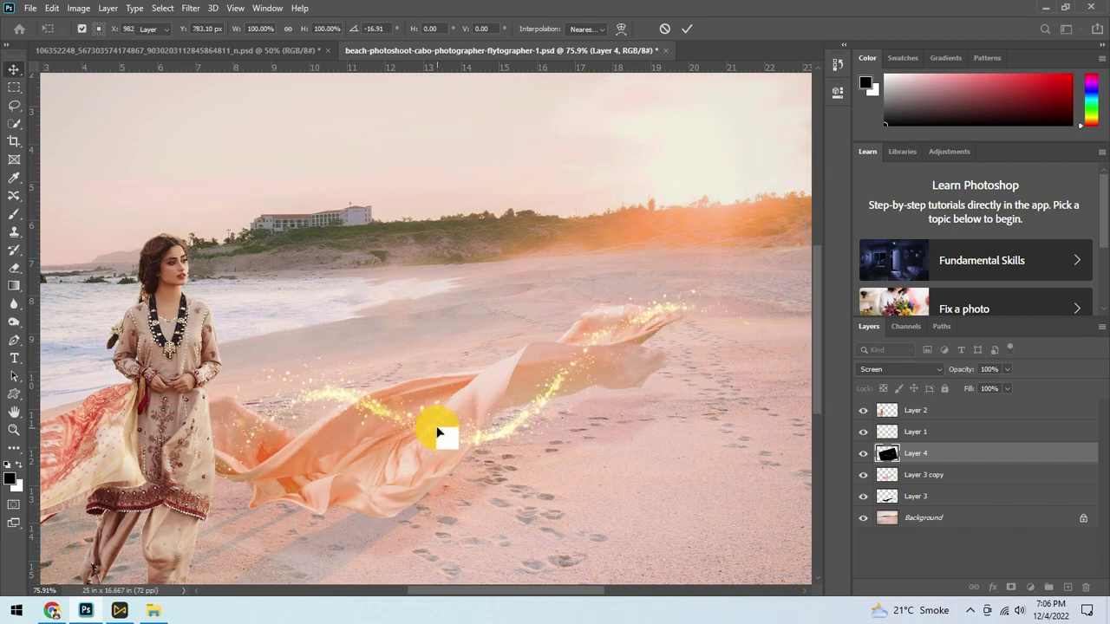
pyautogui.press('Return')
# - Pan back to the woman and fabric and bring up Levels for the glitter layer
pyautogui.scroll(1, 428, 384)
pyautogui.scroll(1, 251, 425)
pyautogui.moveTo(345, 390); pyautogui.dragTo(240, 391)
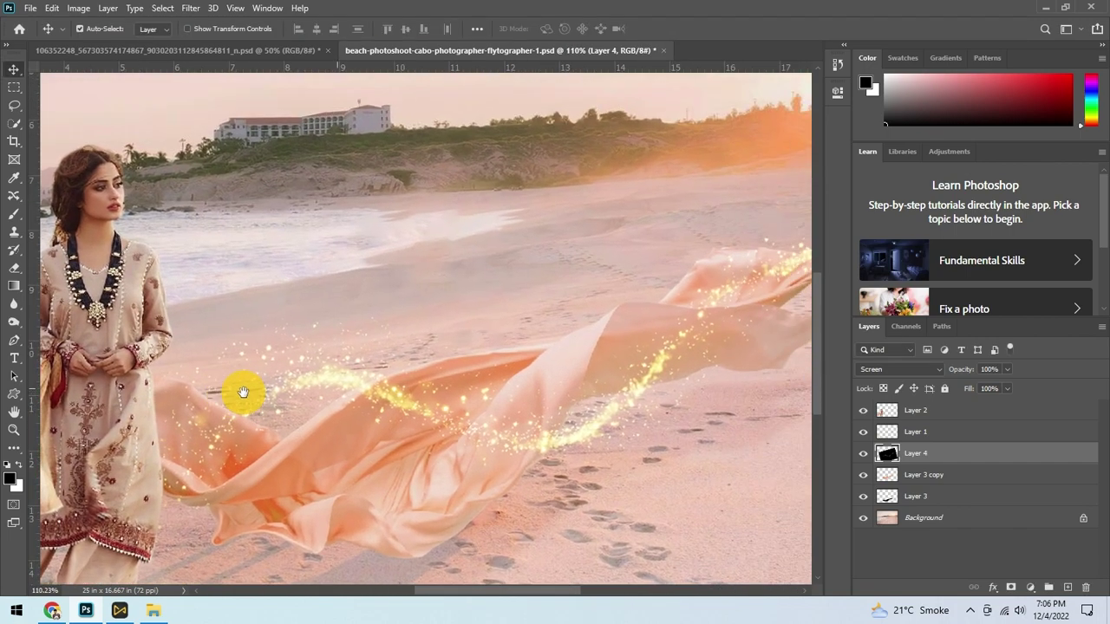
pyautogui.scroll(-2, 446, 396)
pyautogui.scroll(1, 505, 352)
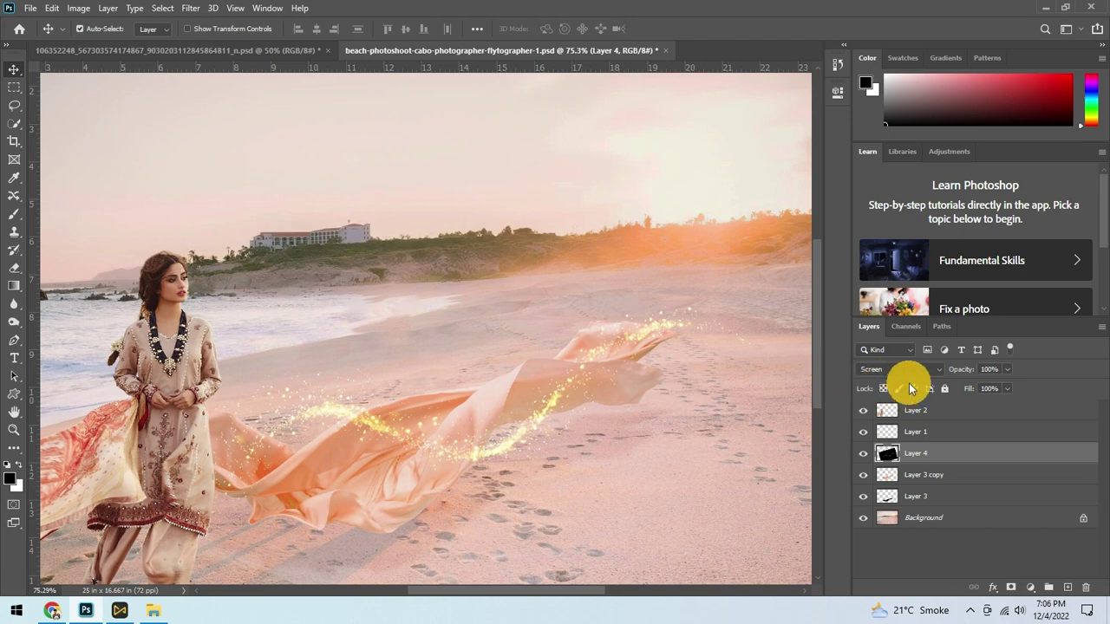
pyautogui.hotkey('ctrl', 'l')
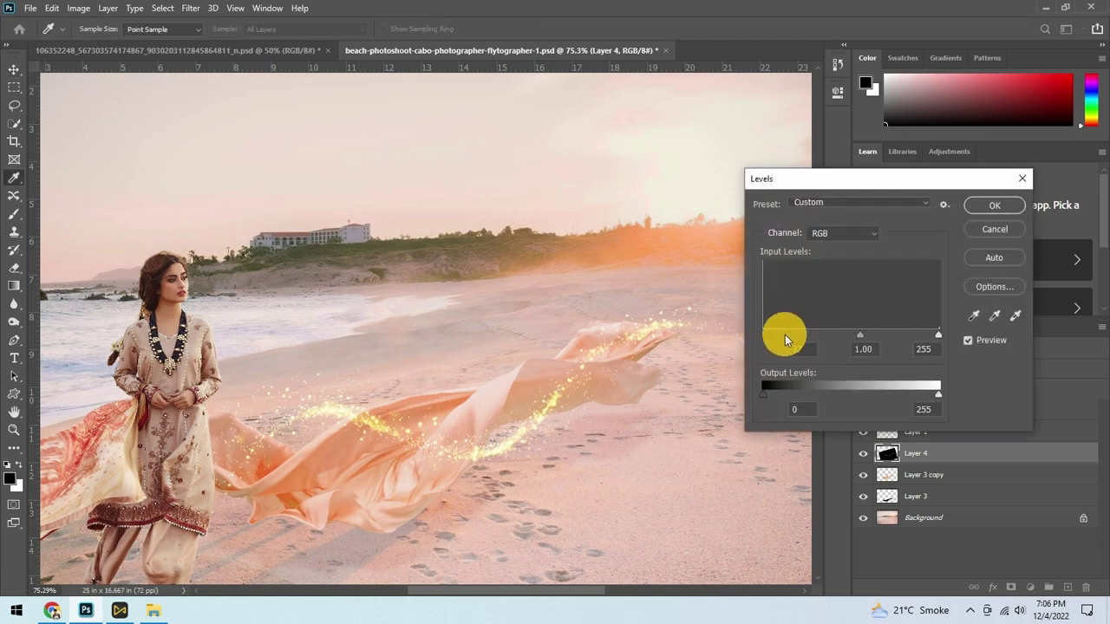
# - Give Layer 4 a Blend If style: This Layer from 46, Underlying Layer 4–235
pyautogui.press('Return')
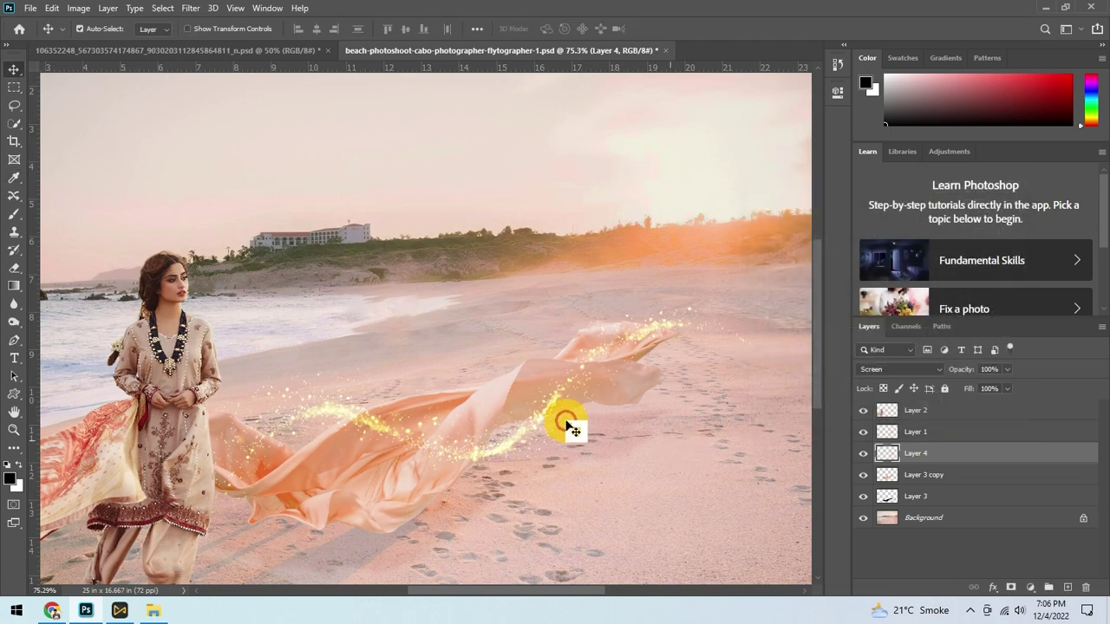
pyautogui.scroll(2, 433, 418)
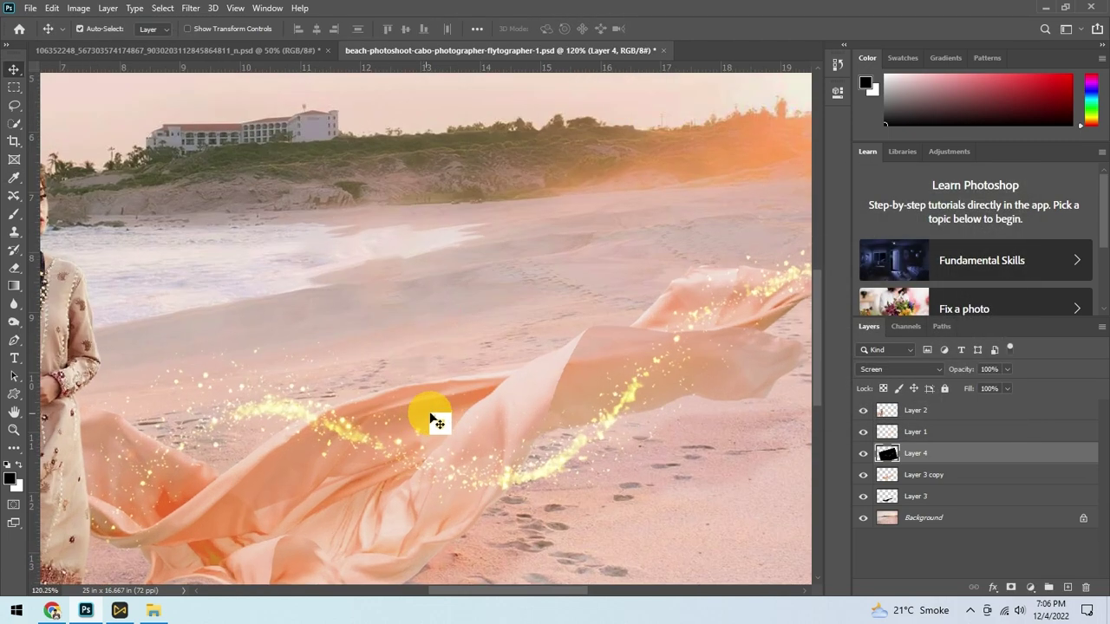
pyautogui.doubleClick(806, 430)
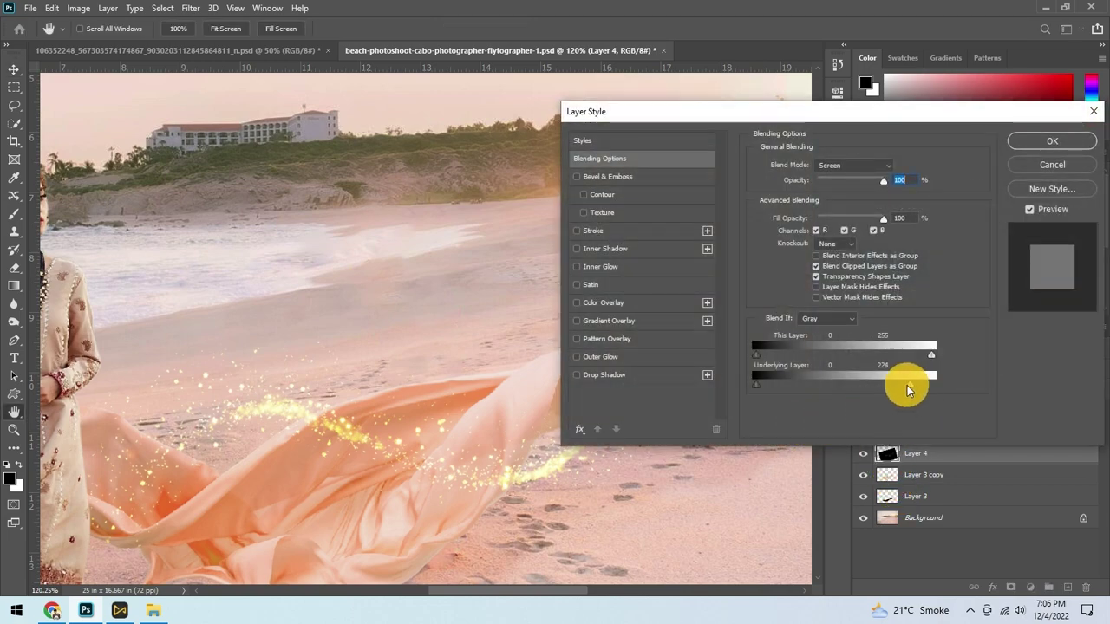
pyautogui.moveTo(908, 390)
pyautogui.mouseDown()
pyautogui.moveTo(883, 390)
pyautogui.moveTo(918, 389)
pyautogui.moveTo(963, 359)
pyautogui.mouseUp()
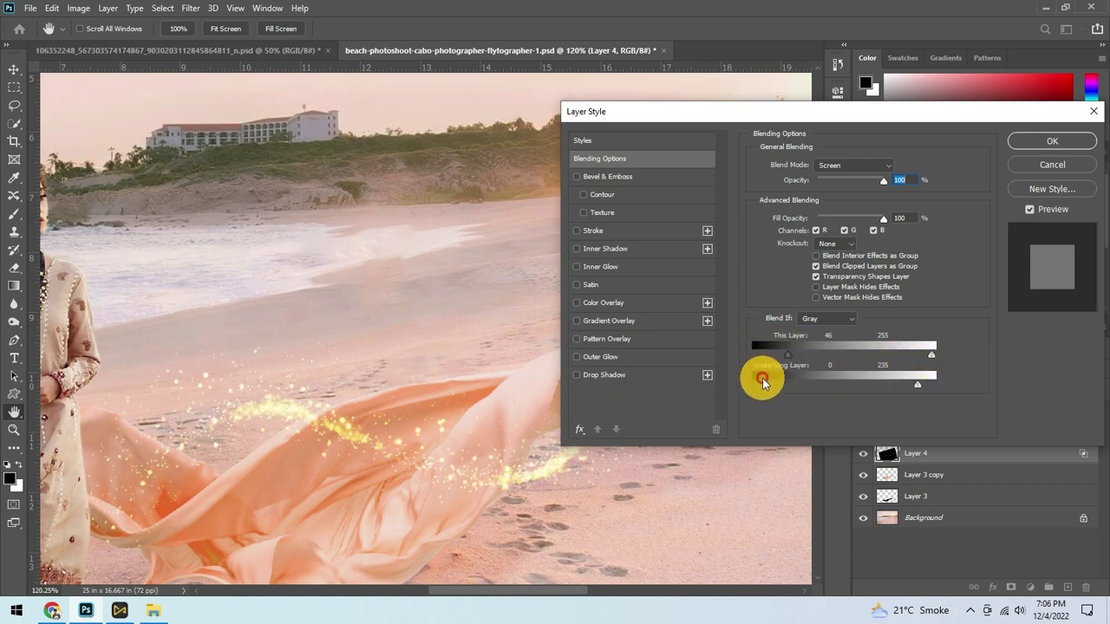
pyautogui.moveTo(761, 386); pyautogui.dragTo(778, 355)
pyautogui.click(1030, 151)
# - Nudge the glitter trail on Layer 4 right and up along the fabric
pyautogui.hotkey('ctrl', '0')
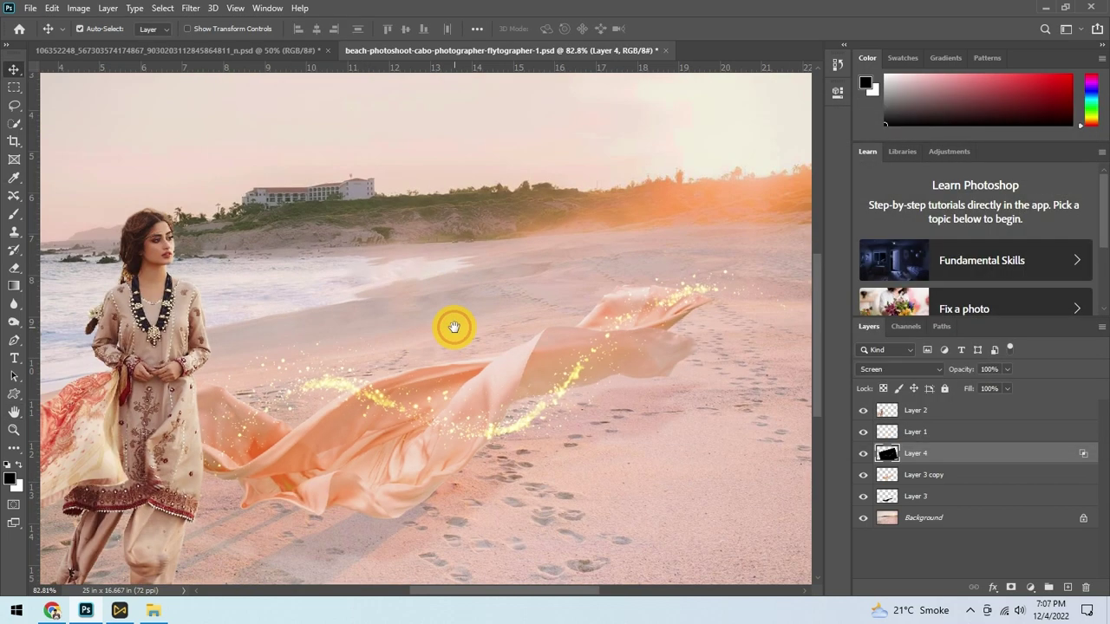
pyautogui.hotkey('ctrl', 'y')
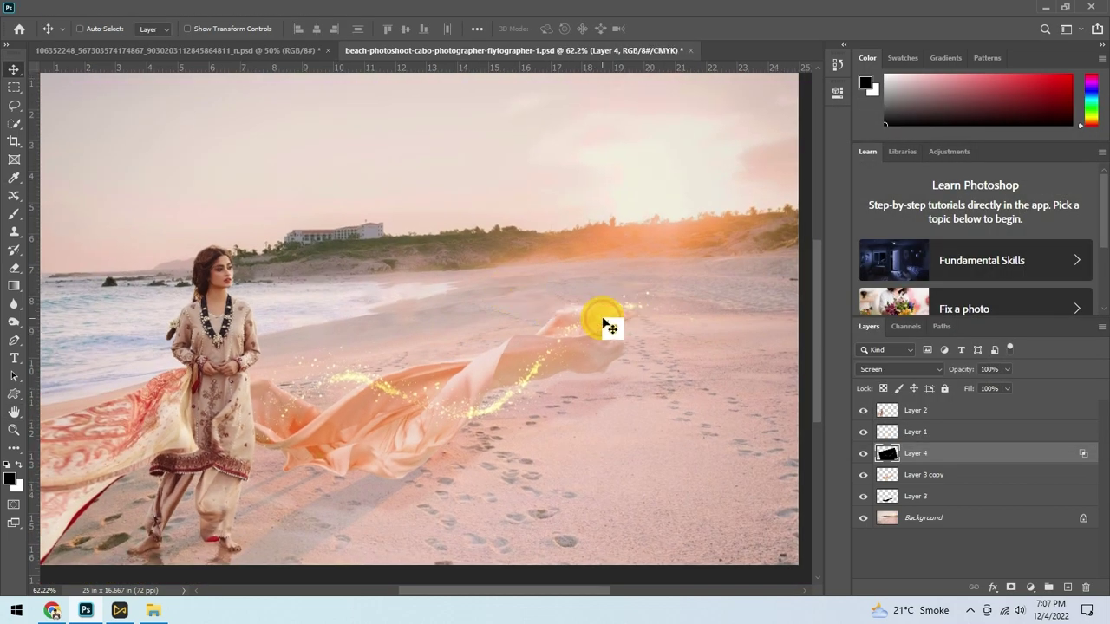
pyautogui.hotkey('ctrl', 't')
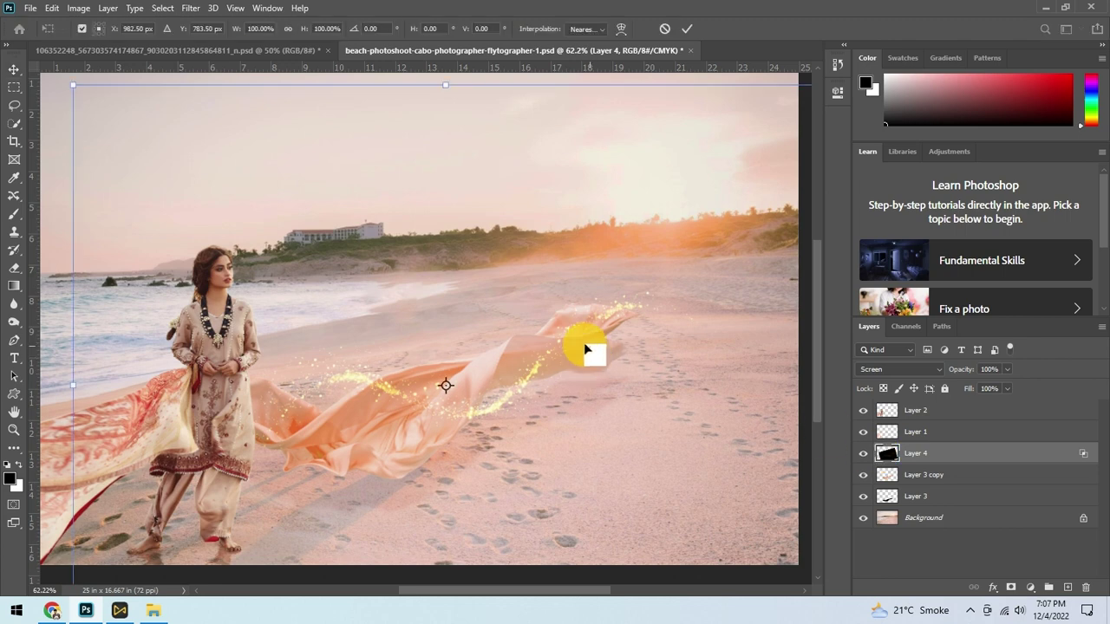
pyautogui.moveTo(587, 329); pyautogui.dragTo(629, 307)
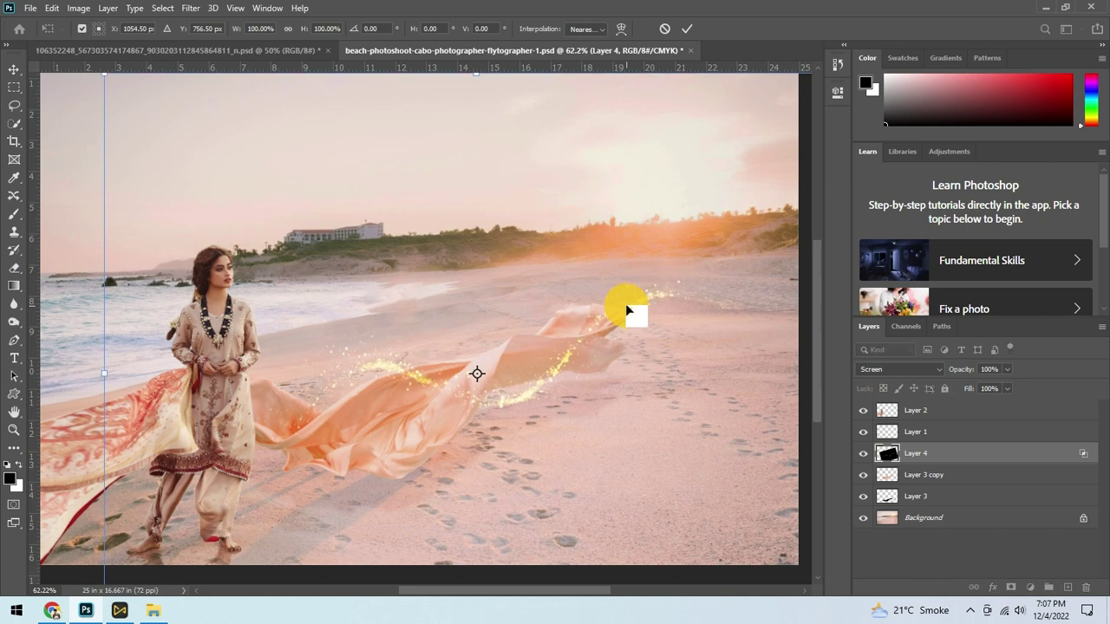
pyautogui.press('Return')
# - Cancel a stray crop, return to the Move tool, and bring up the magic overlay folder
pyautogui.scroll(-3, 568, 334)
pyautogui.press('c')
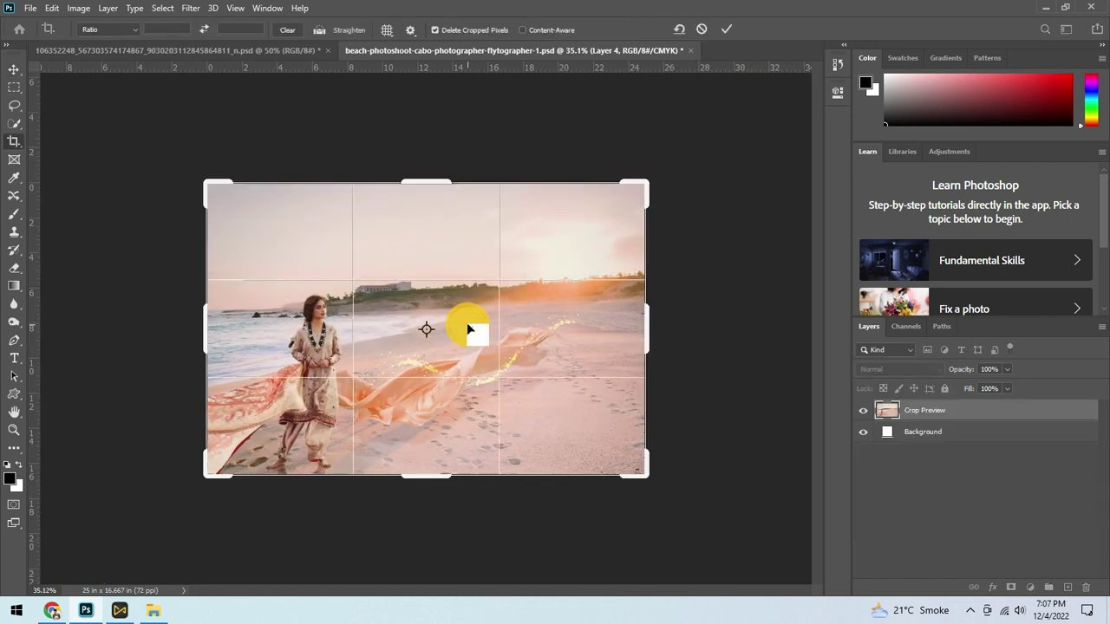
pyautogui.press('Return')
pyautogui.scroll(3, 469, 329)
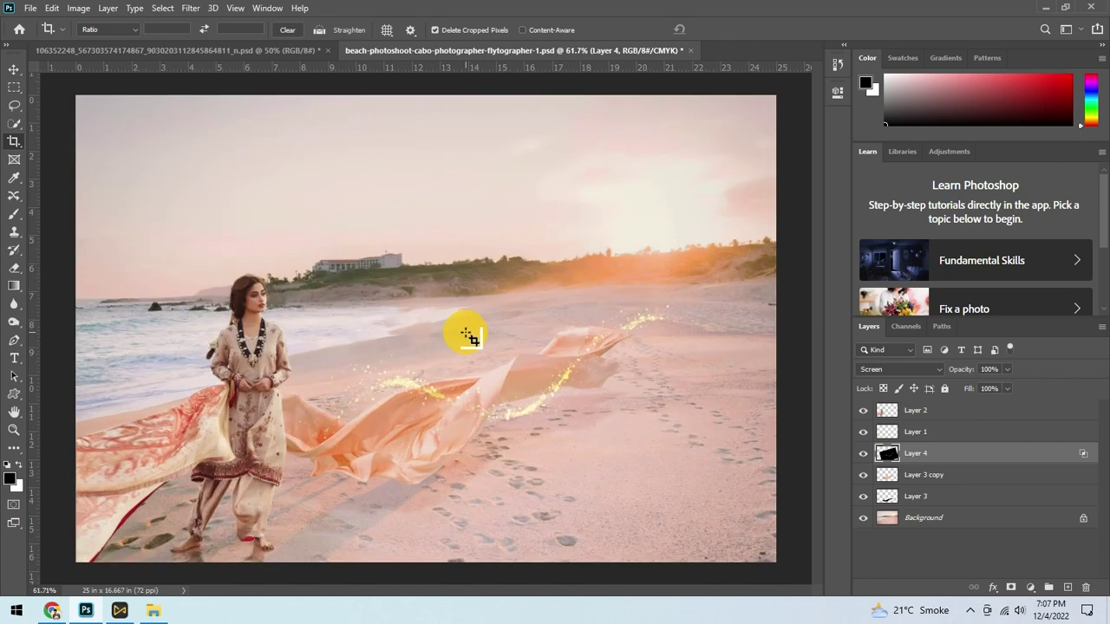
pyautogui.scroll(1, 470, 336)
pyautogui.scroll(-2, 469, 336)
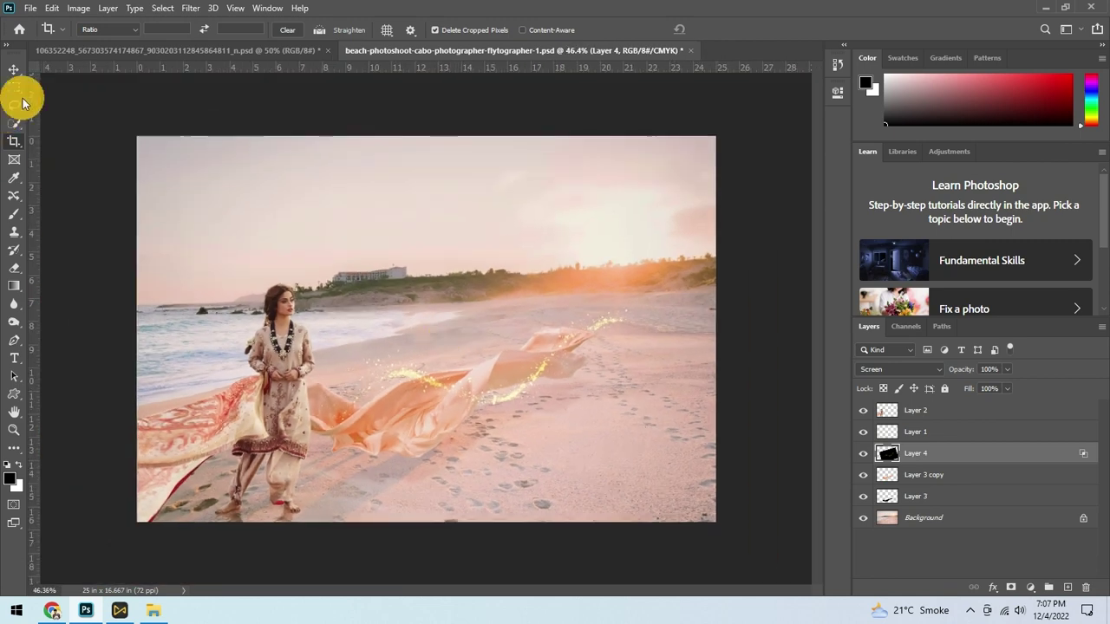
pyautogui.click(16, 70)
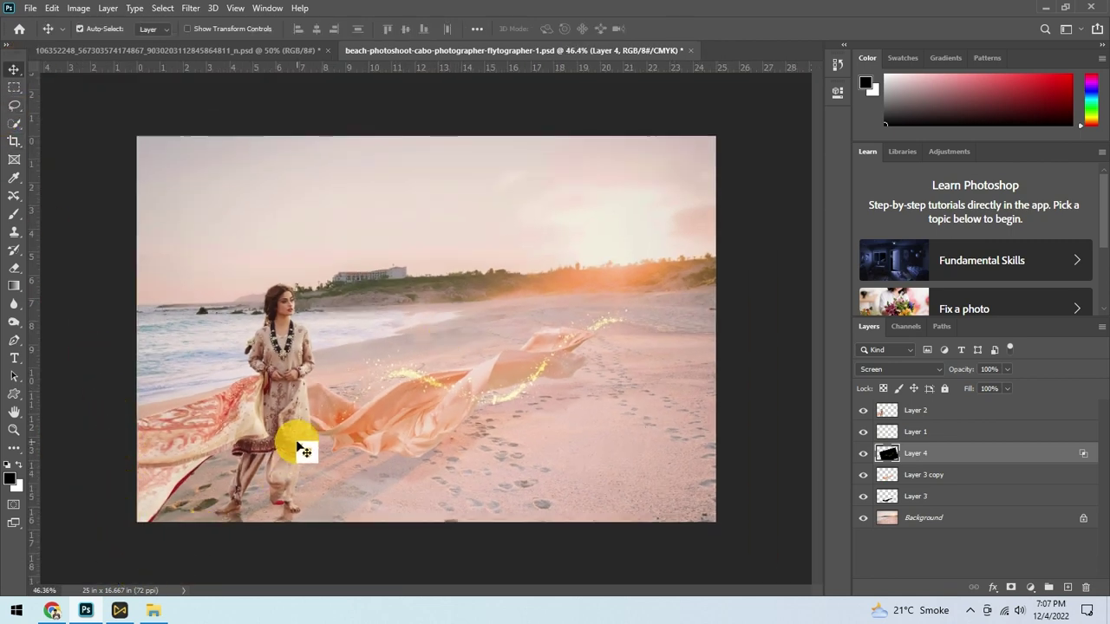
pyautogui.click(163, 611)
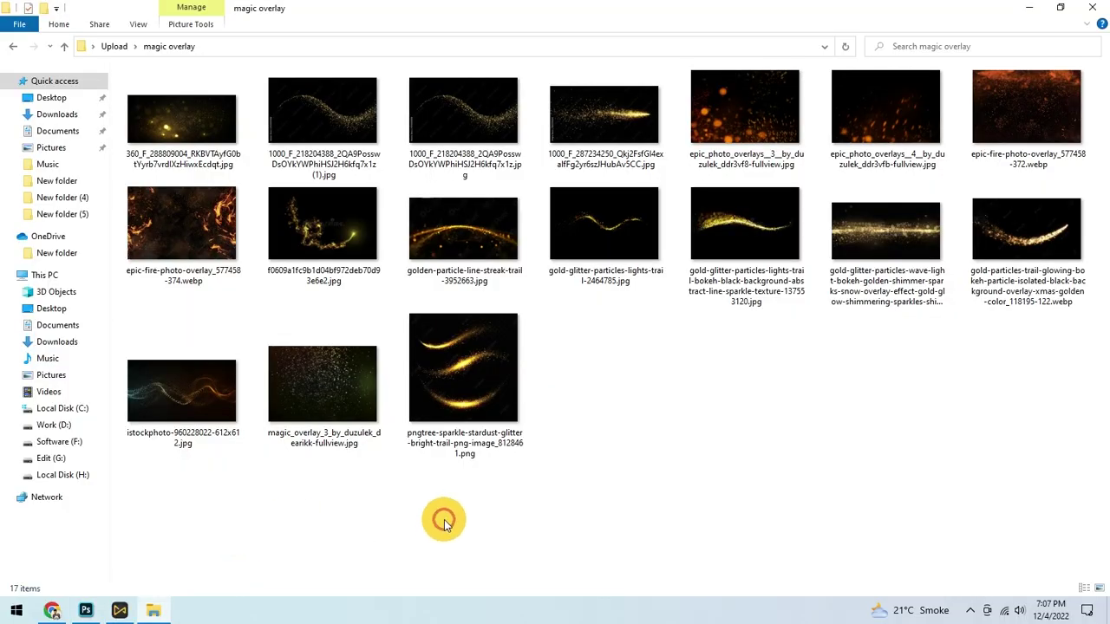
# - After a rejected first file, pick the darker ember bokeh overlay and send it to Photoshop
pyautogui.moveTo(196, 236)
pyautogui.mouseDown()
pyautogui.moveTo(82, 618)
pyautogui.moveTo(626, 7)
pyautogui.mouseUp()
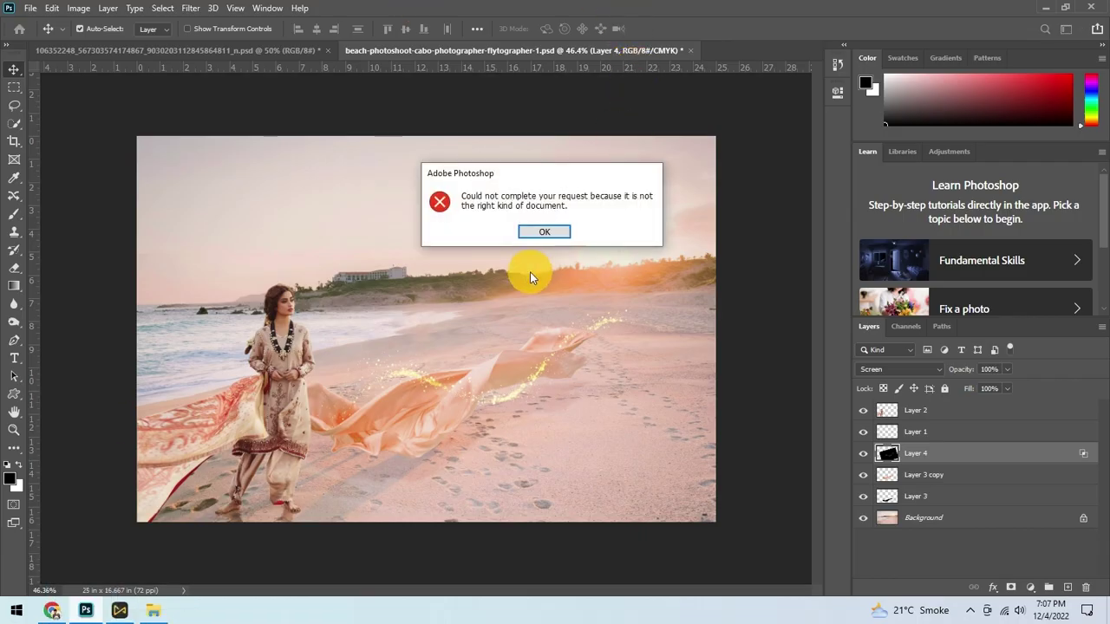
pyautogui.press('Return')
pyautogui.click(153, 611)
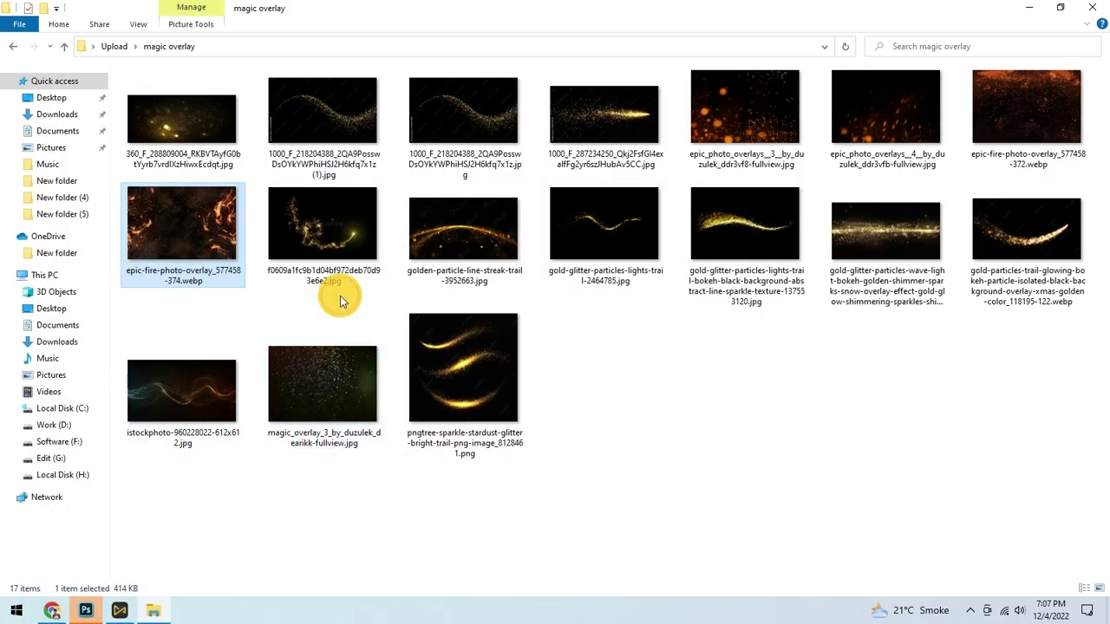
pyautogui.click(744, 114)
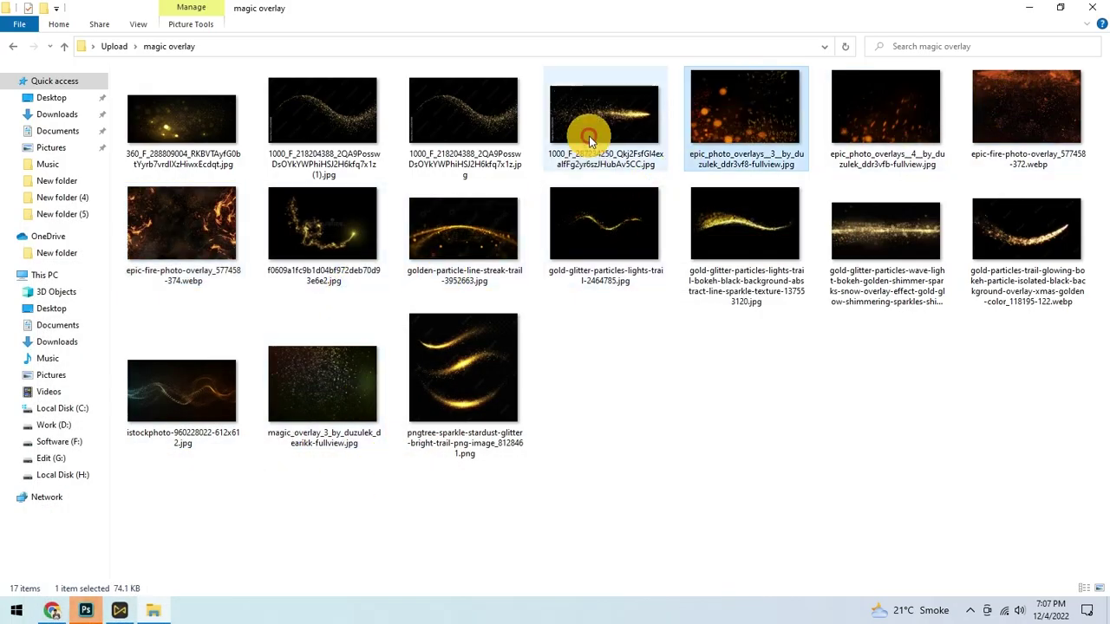
pyautogui.click(887, 129)
pyautogui.moveTo(887, 129)
pyautogui.mouseDown()
pyautogui.moveTo(82, 618)
pyautogui.moveTo(538, 39)
pyautogui.mouseUp()
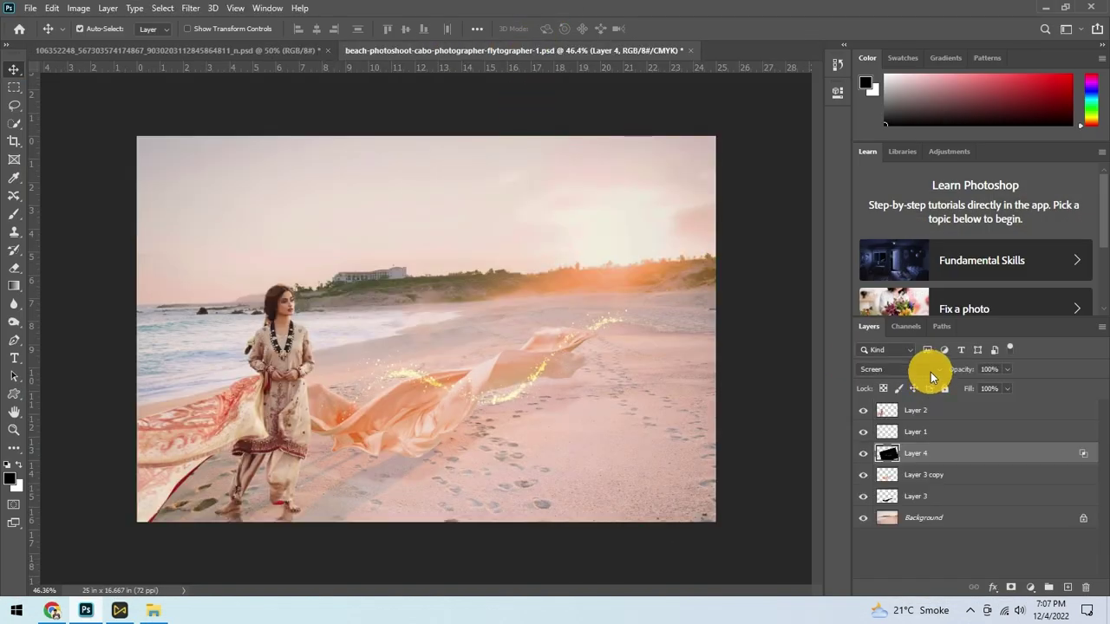
# - Keep the glitter layer in Screen mode, then carry the ember overlay from the folder toward Photoshop
pyautogui.click(931, 377)
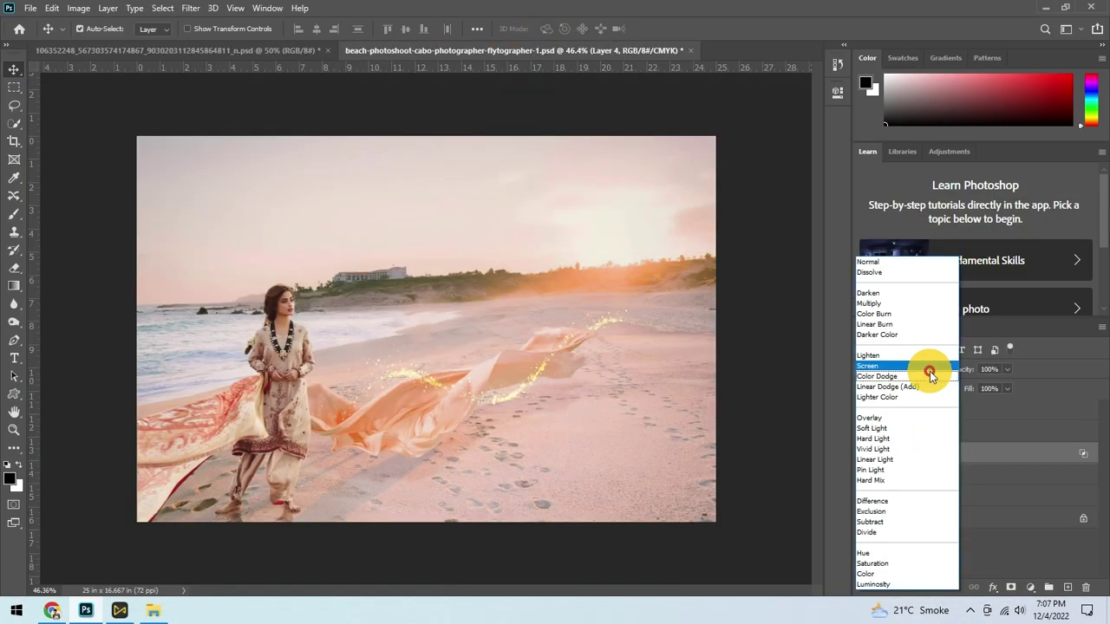
pyautogui.click(667, 285)
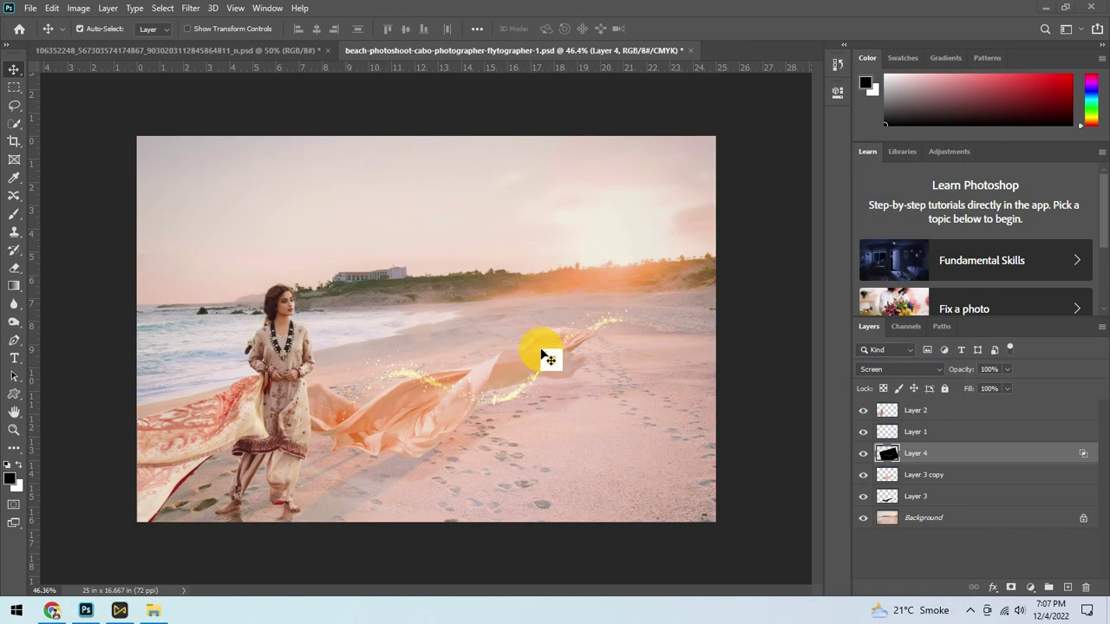
pyautogui.scroll(-2, 548, 357)
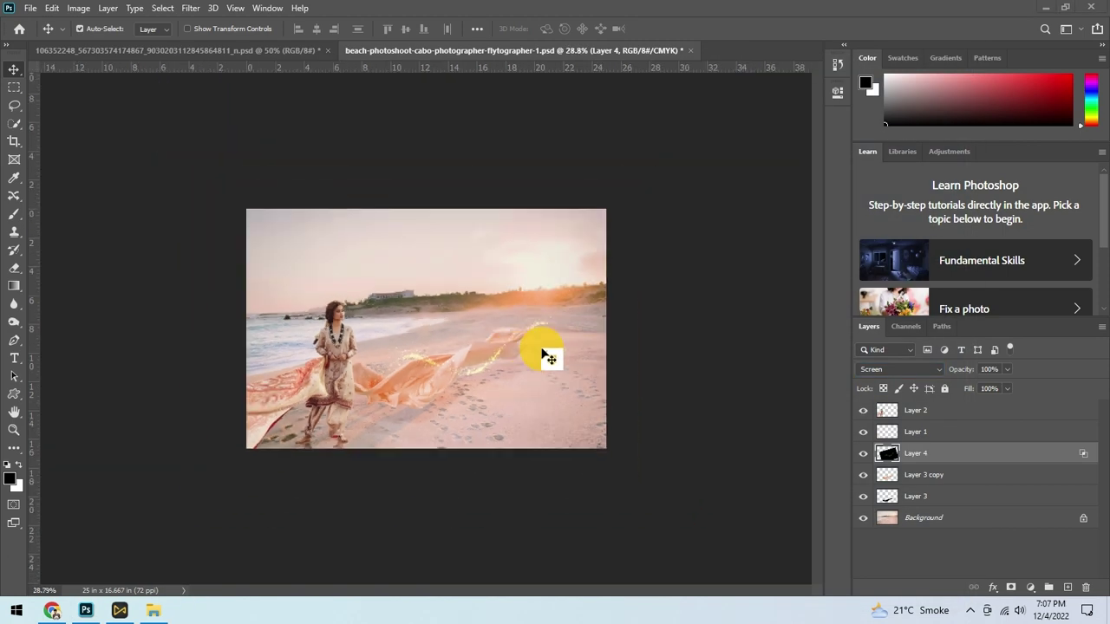
pyautogui.scroll(1, 548, 357)
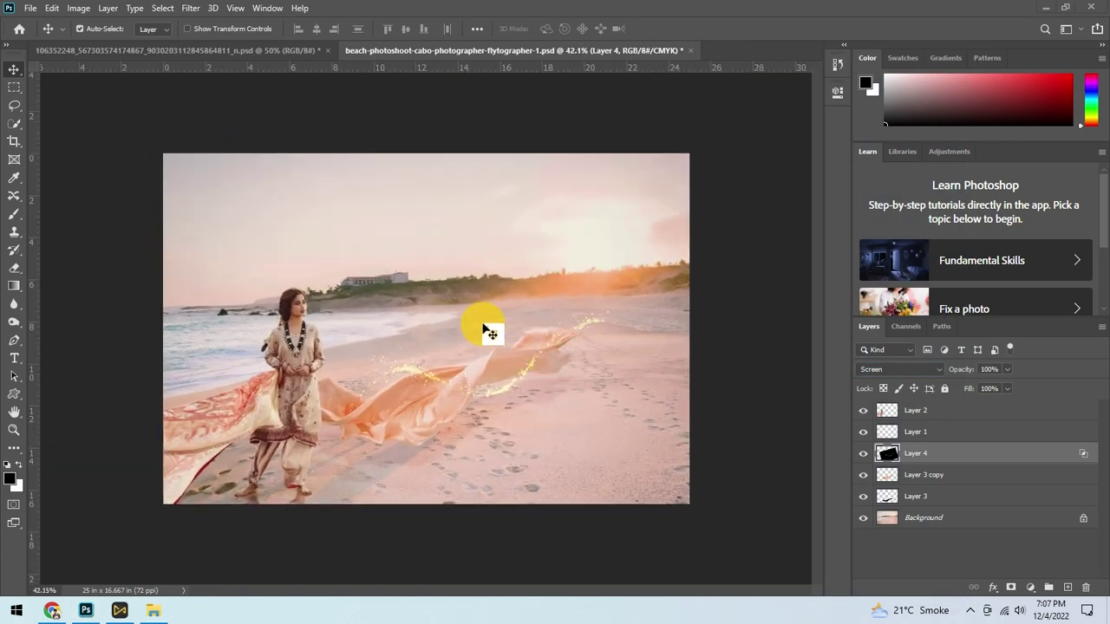
pyautogui.click(262, 51)
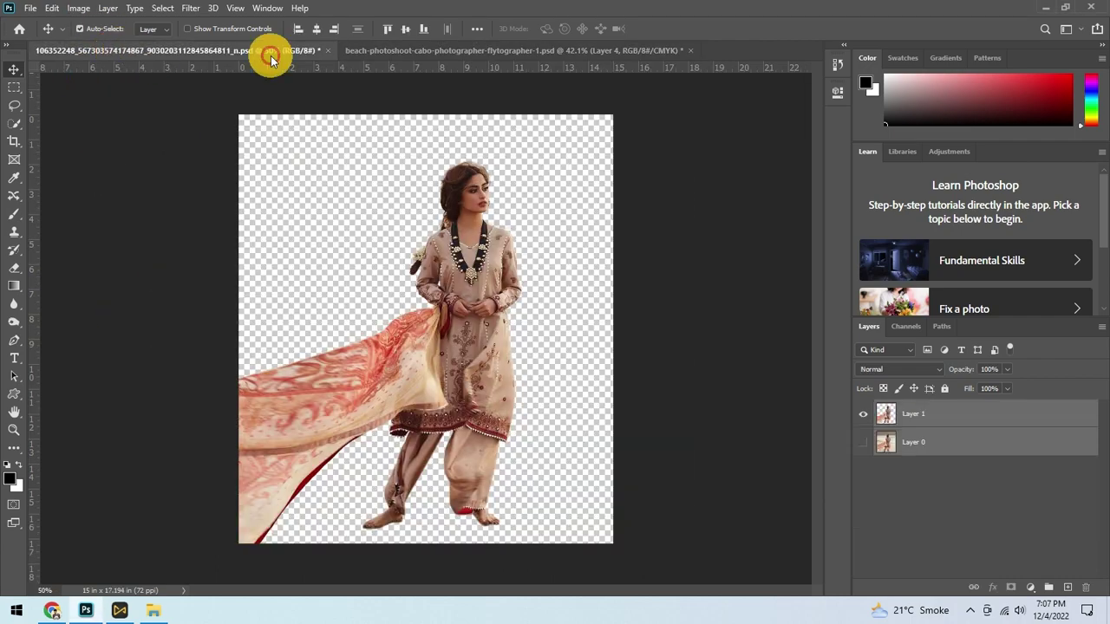
pyautogui.click(445, 51)
pyautogui.click(86, 611)
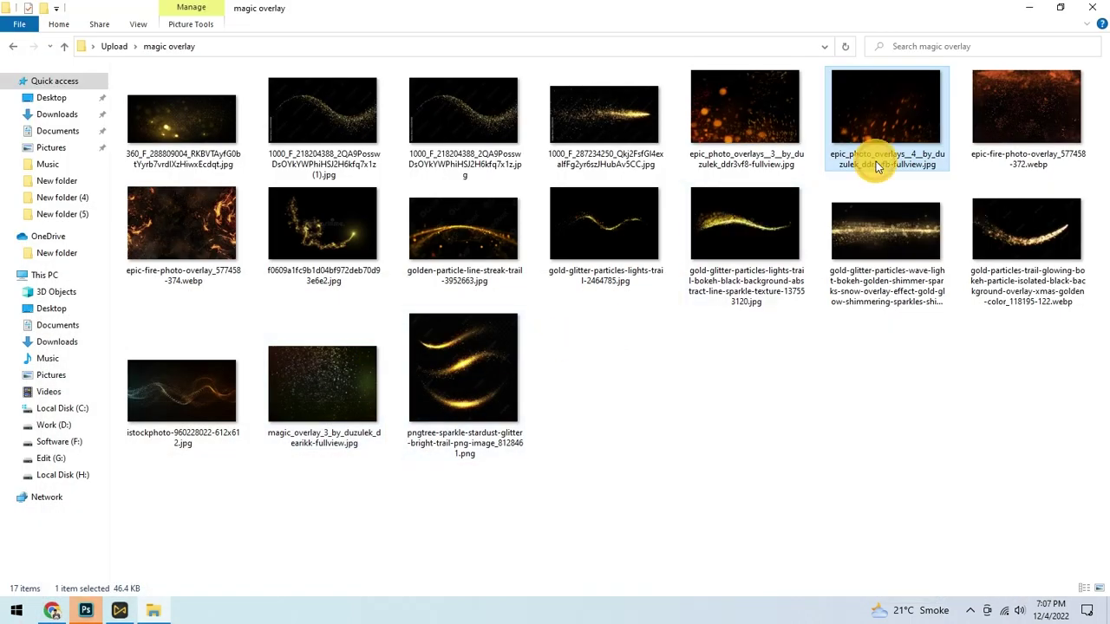
pyautogui.moveTo(873, 161)
pyautogui.mouseDown()
pyautogui.moveTo(97, 616)
pyautogui.moveTo(528, 44)
pyautogui.mouseUp()
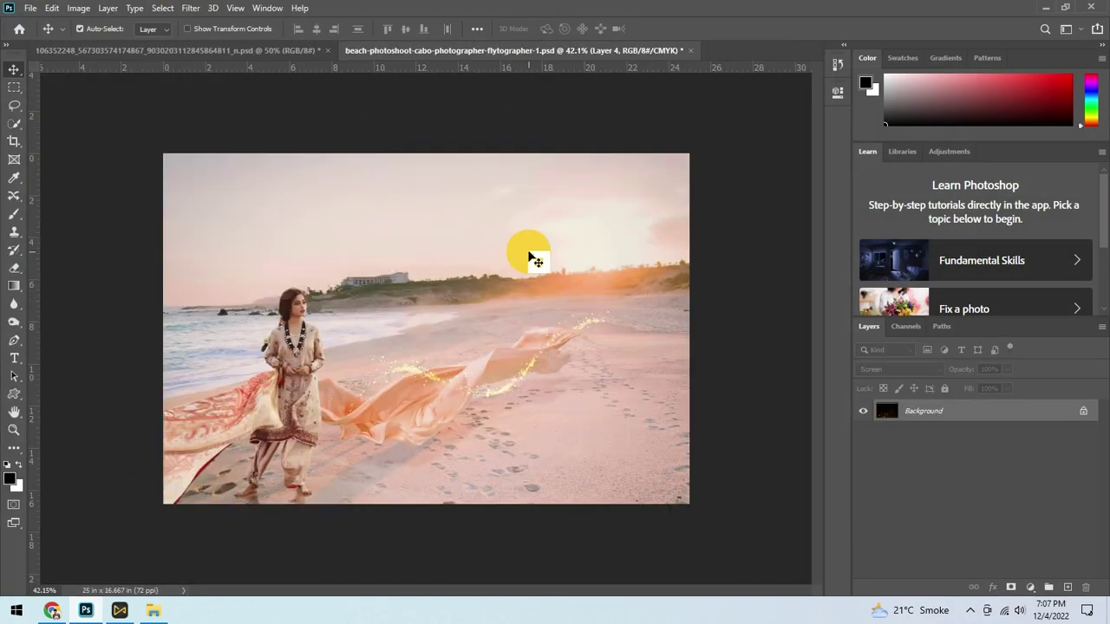
# - Drop the ember overlay into the beach composite, Screen-blend it, and move it to the top of the stack
pyautogui.moveTo(528, 258); pyautogui.dragTo(527, 255)
pyautogui.click(898, 366)
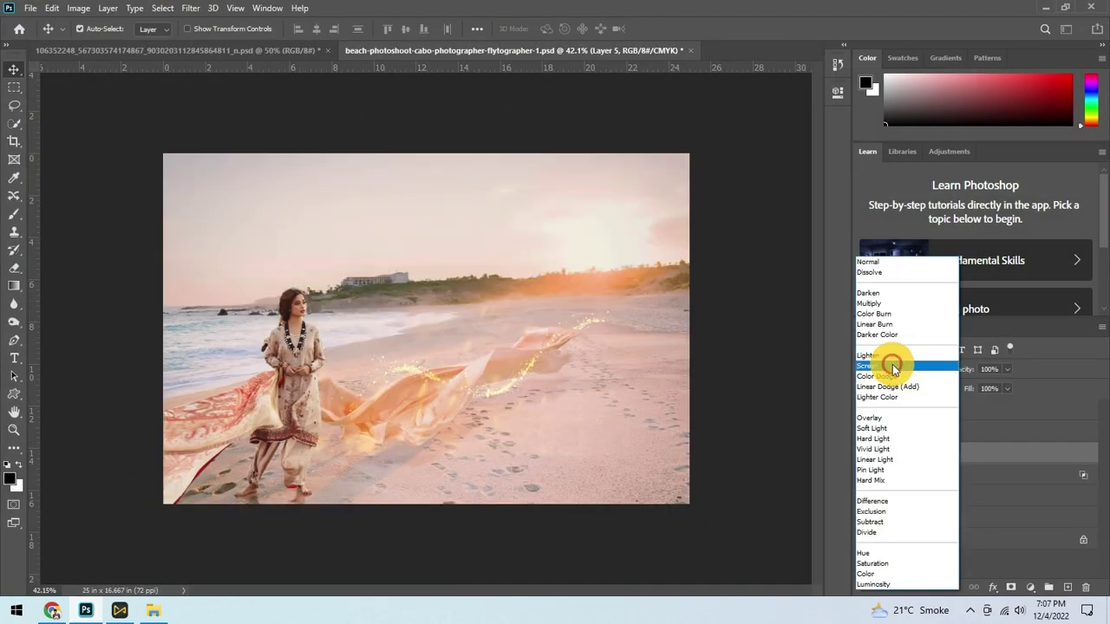
pyautogui.click(892, 366)
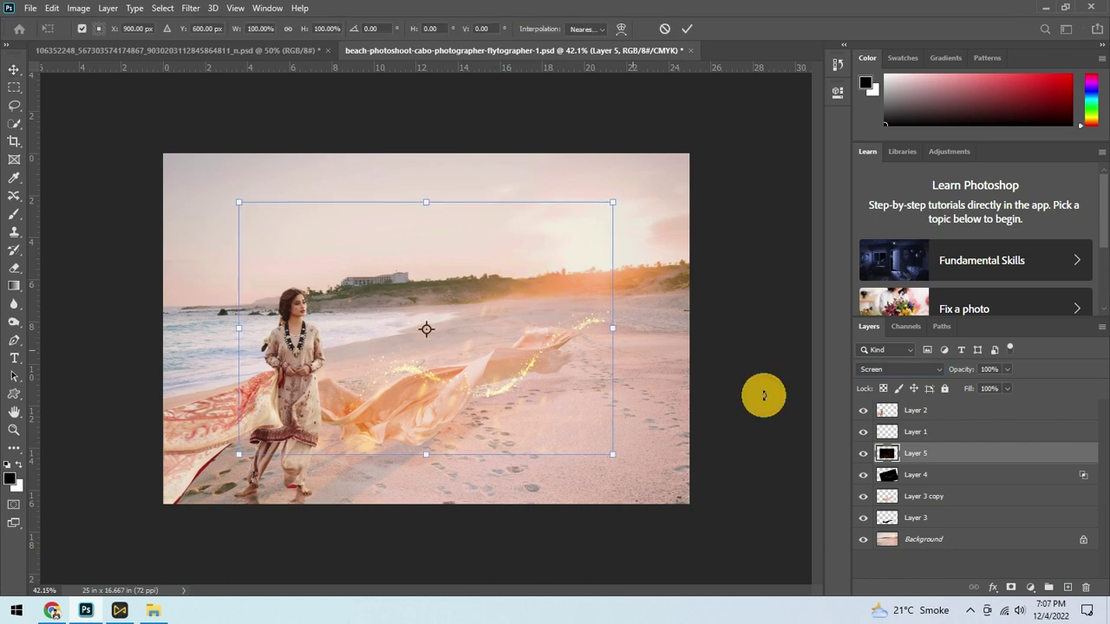
pyautogui.moveTo(926, 456); pyautogui.dragTo(919, 406)
# - Enlarge the ember overlay (Layer 5) to 136.02% across the beach and save
pyautogui.hotkey('ctrl', 't')
pyautogui.moveTo(451, 351)
pyautogui.mouseDown()
pyautogui.moveTo(408, 393)
pyautogui.moveTo(374, 405)
pyautogui.mouseUp()
pyautogui.scroll(-1, 422, 366)
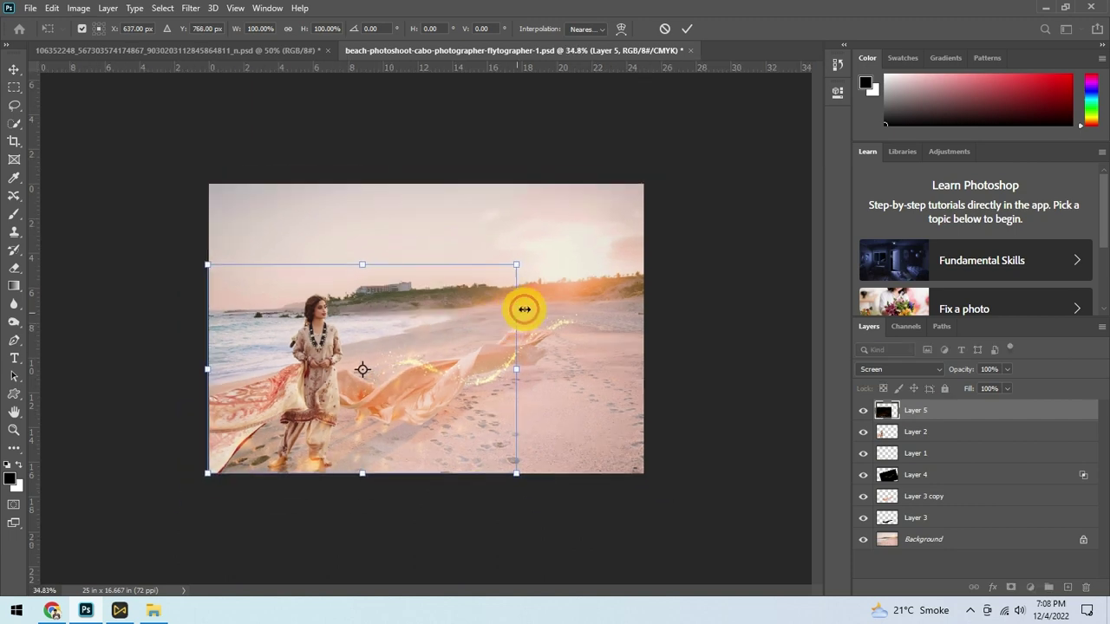
pyautogui.moveTo(522, 273); pyautogui.dragTo(659, 197)
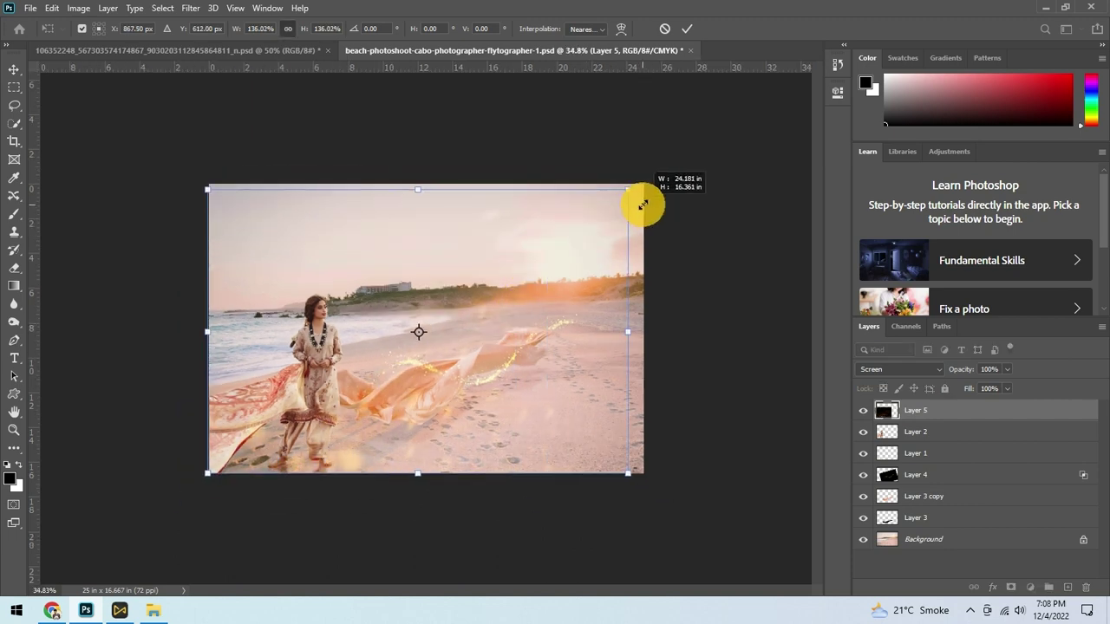
pyautogui.press('Return')
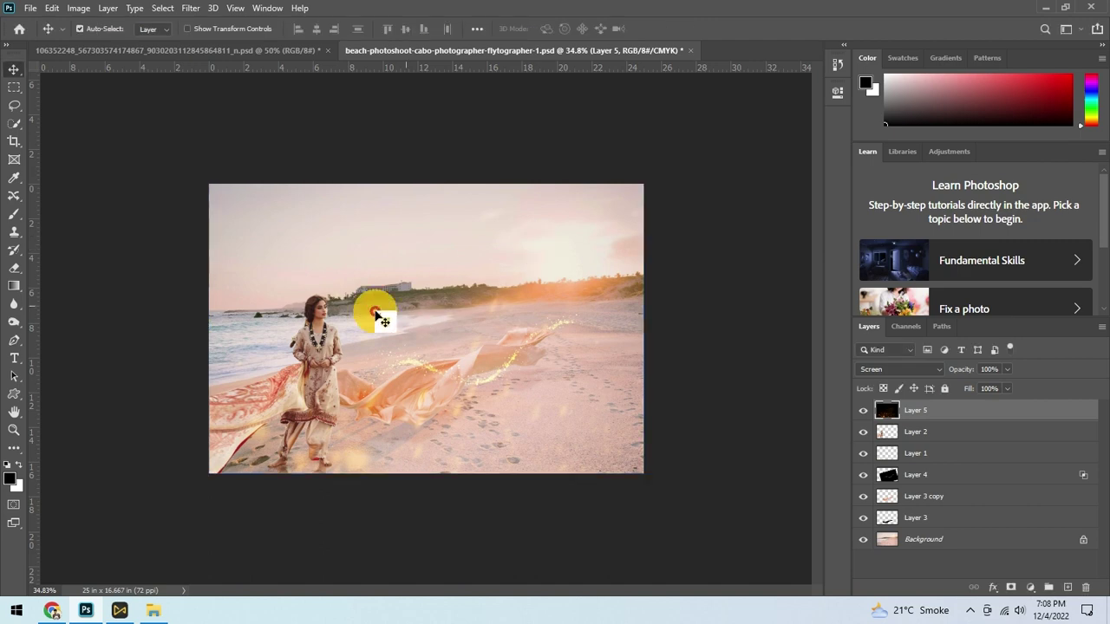
pyautogui.scroll(3, 433, 338)
pyautogui.scroll(-3, 468, 373)
pyautogui.hotkey('ctrl', 's')
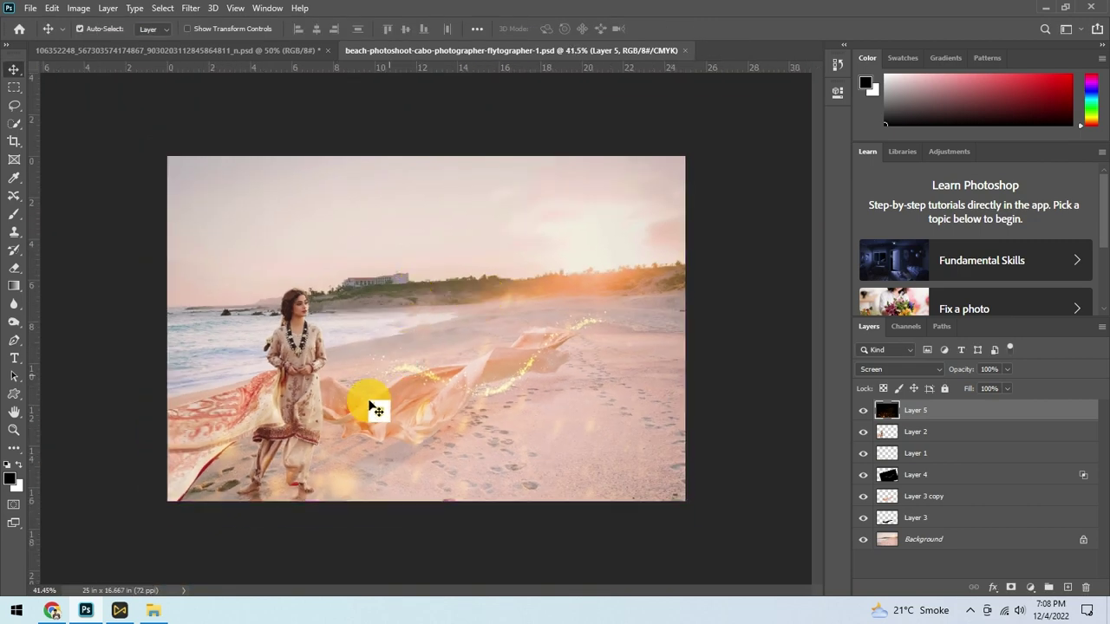
# - Pick up epic-fire-photo-overlay-577458-374.webp from the magic overlay folder and return to the beach composite
pyautogui.click(154, 610)
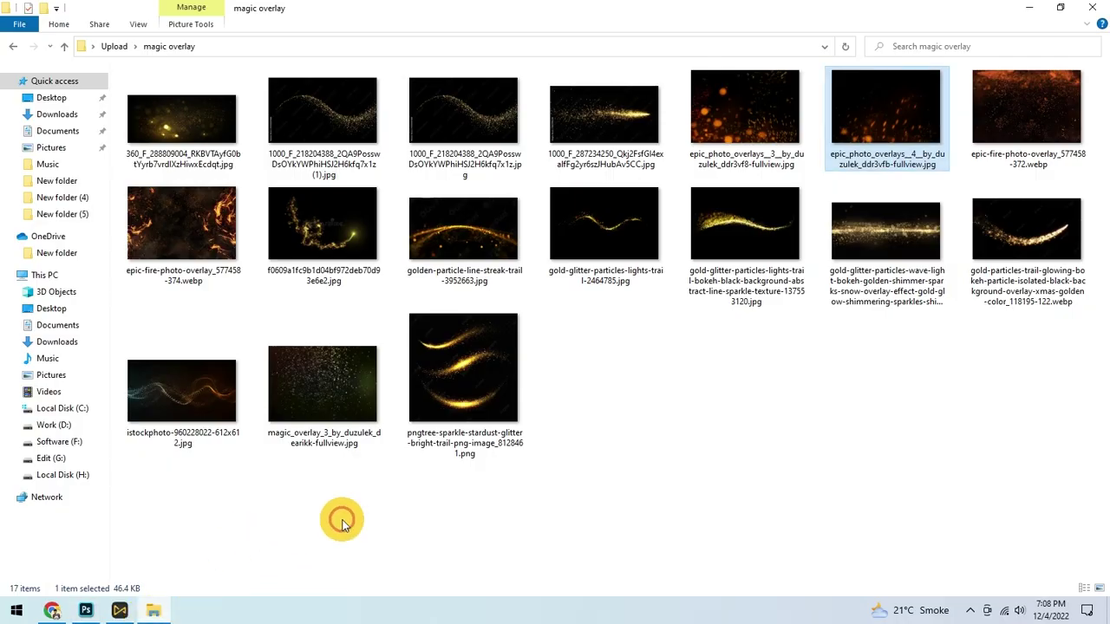
pyautogui.click(603, 238)
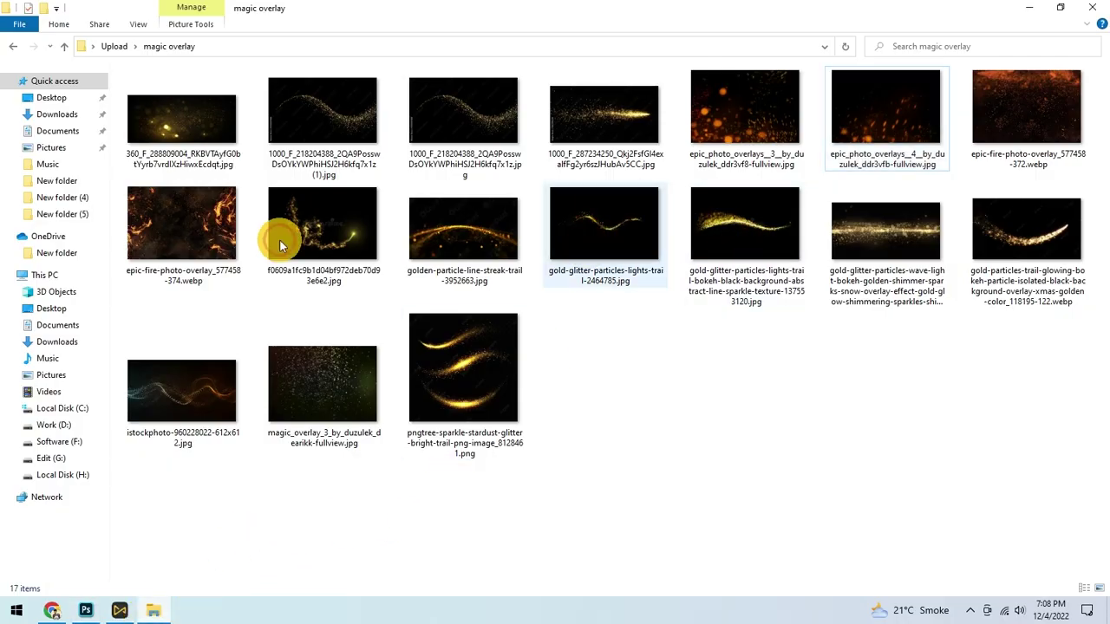
pyautogui.moveTo(198, 219)
pyautogui.mouseDown()
pyautogui.moveTo(155, 447)
pyautogui.moveTo(202, 491)
pyautogui.mouseUp()
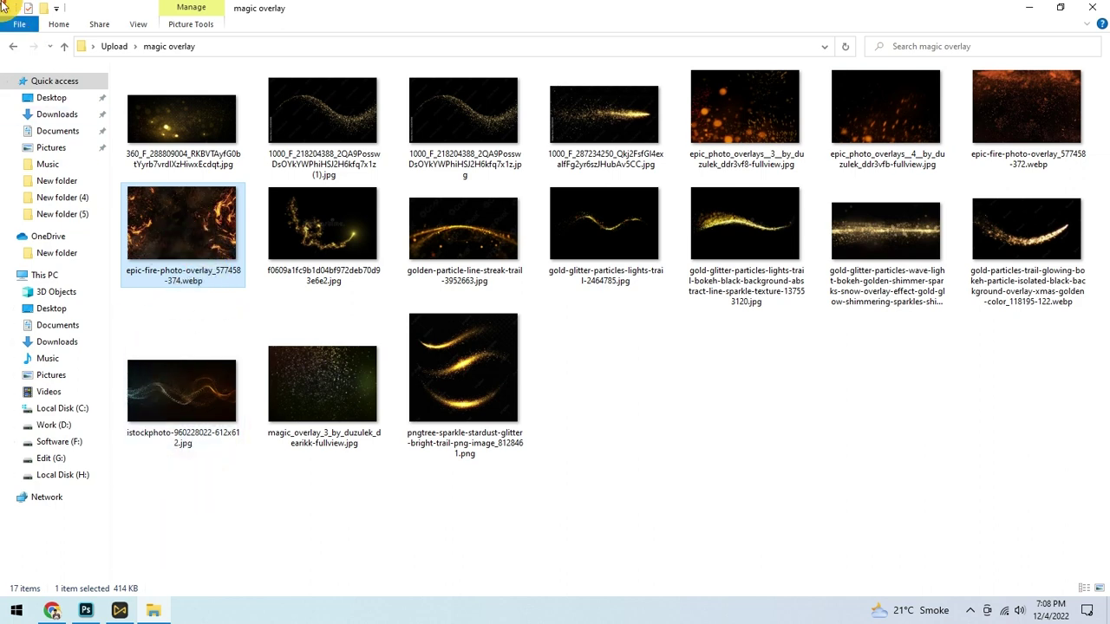
pyautogui.click(11, 49)
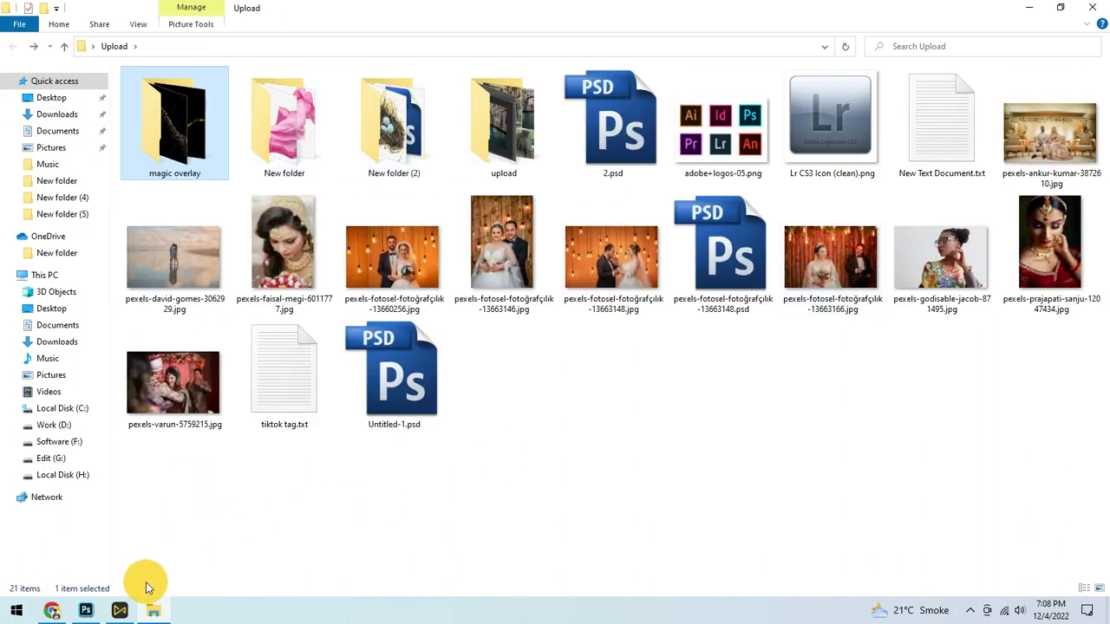
pyautogui.click(86, 611)
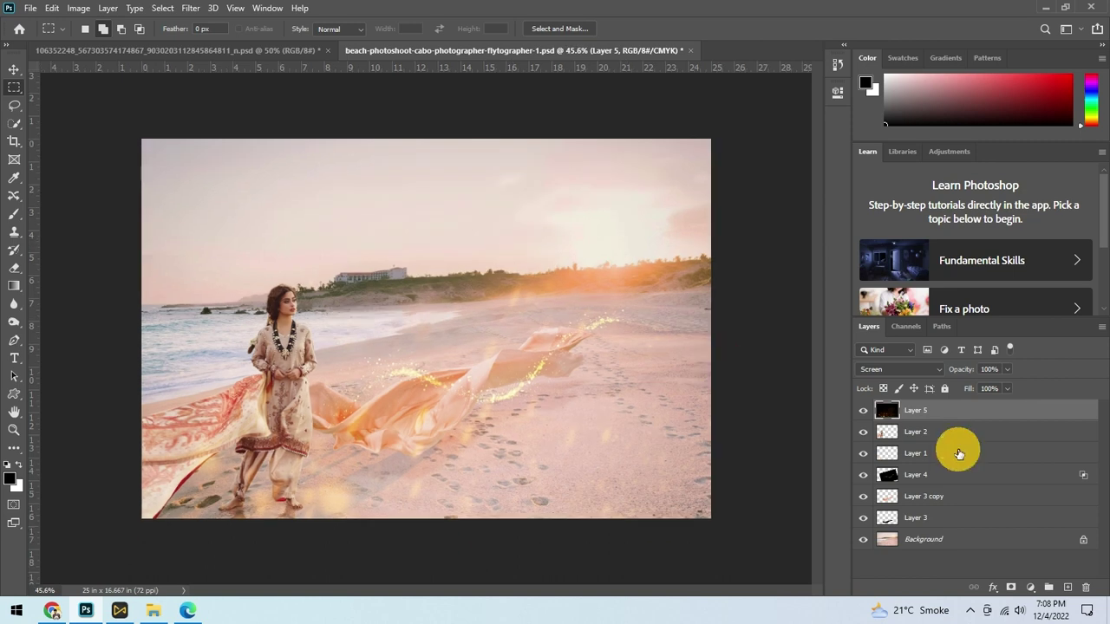
# - Drop the fire overlay onto the beach as Layer 6, with Levels black input 73 and Screen blending
pyautogui.moveTo(646, 388); pyautogui.dragTo(488, 303)
pyautogui.hotkey('ctrl', 'l')
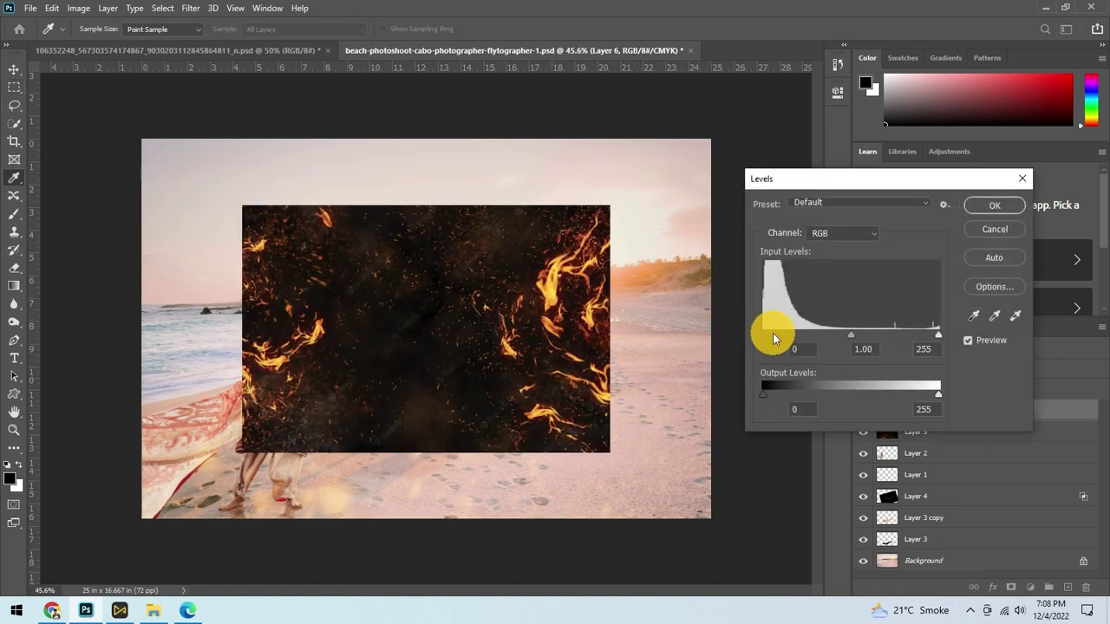
pyautogui.moveTo(802, 338); pyautogui.dragTo(813, 335)
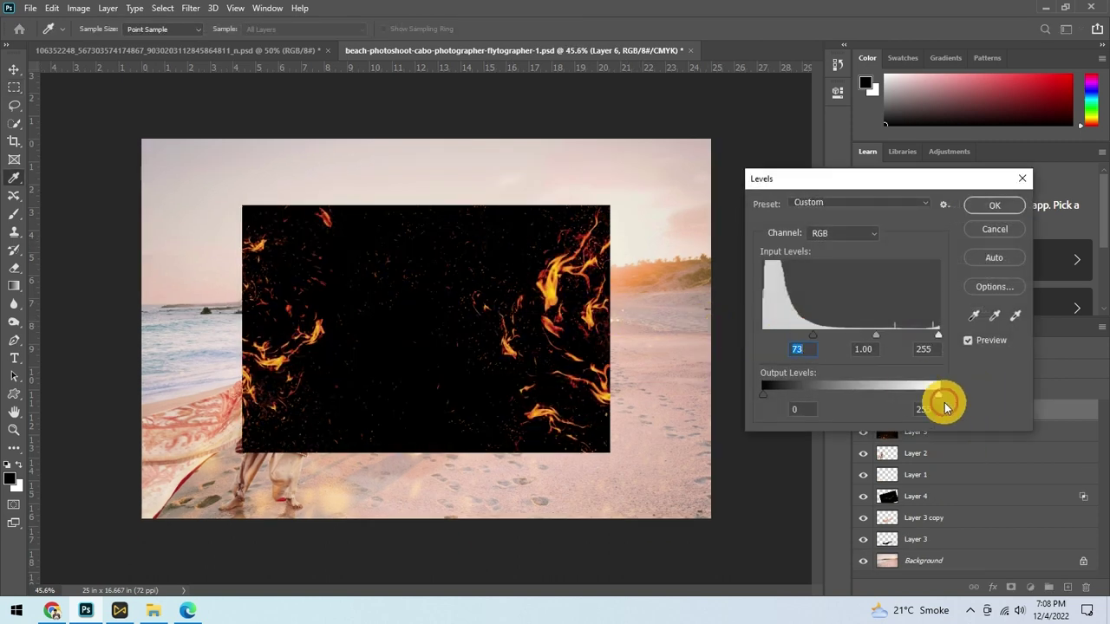
pyautogui.press('Return')
pyautogui.click(916, 390)
pyautogui.click(907, 369)
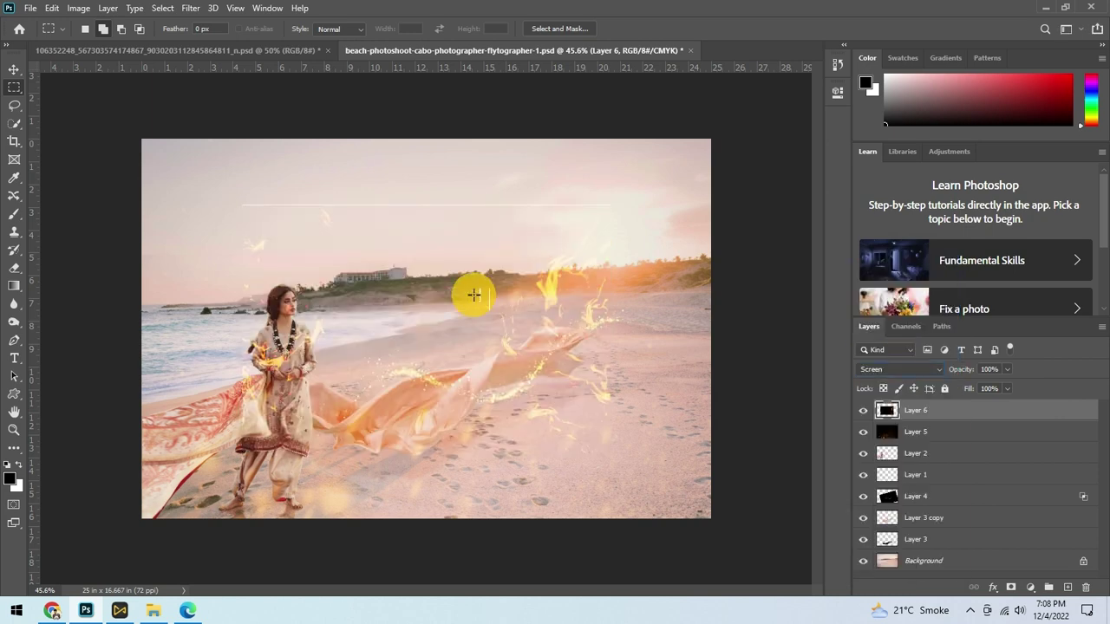
# - Scale the fire layer up to about 156.58% to cover the photo
pyautogui.hotkey('ctrl', 't')
pyautogui.hotkey('ctrl', '0')
pyautogui.moveTo(612, 227); pyautogui.dragTo(668, 176)
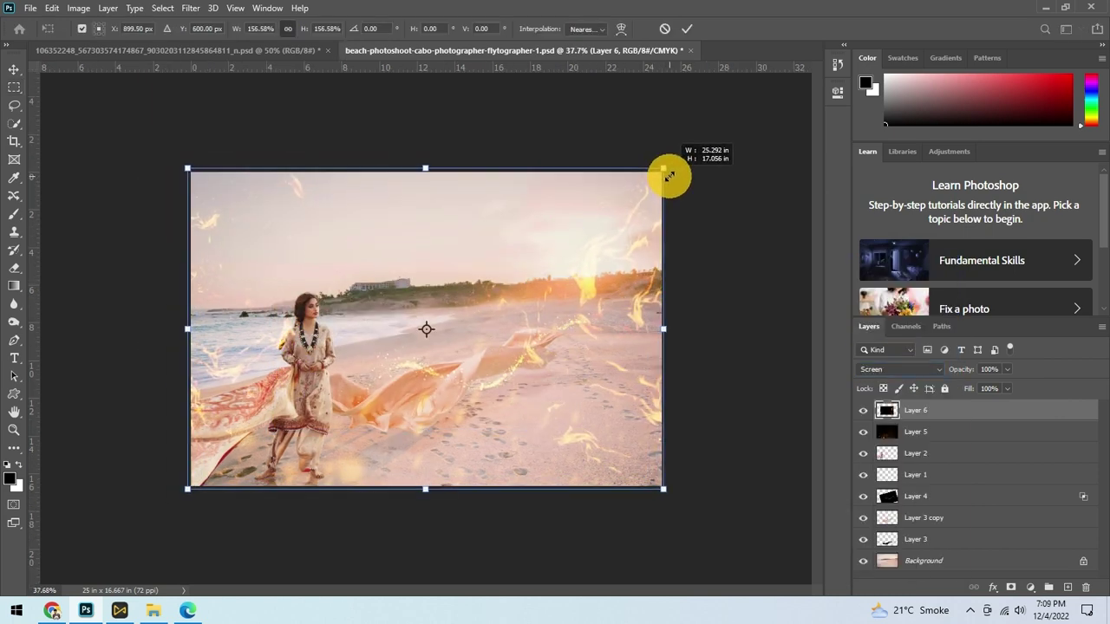
# - Keep a duplicate of the fire layer and darken Layer 6 with Levels black input 55
pyautogui.press('Return')
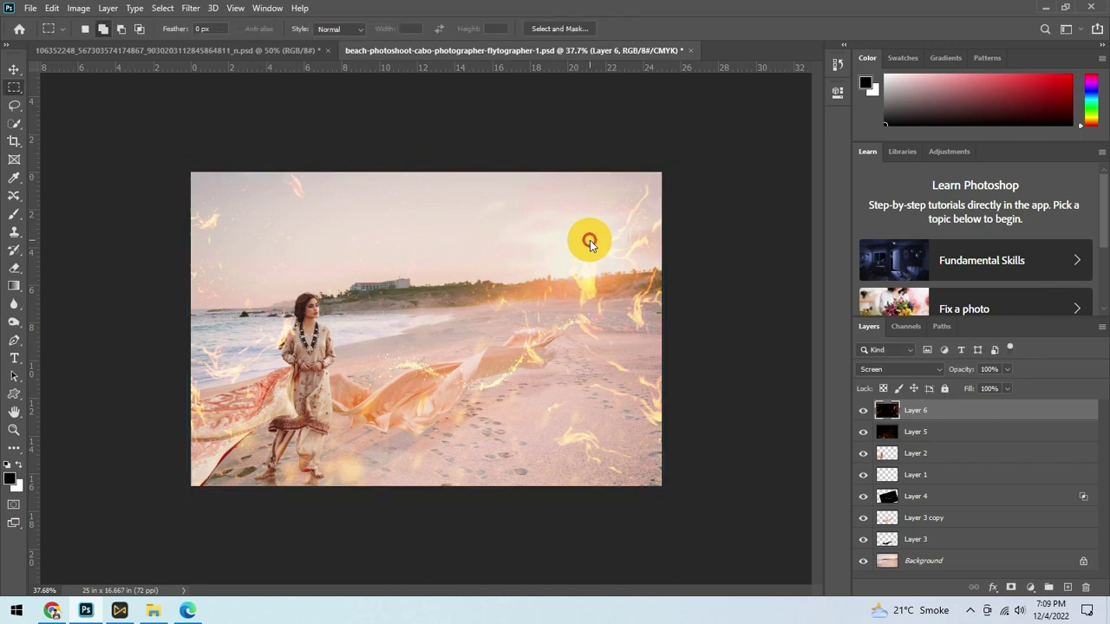
pyautogui.press('e')
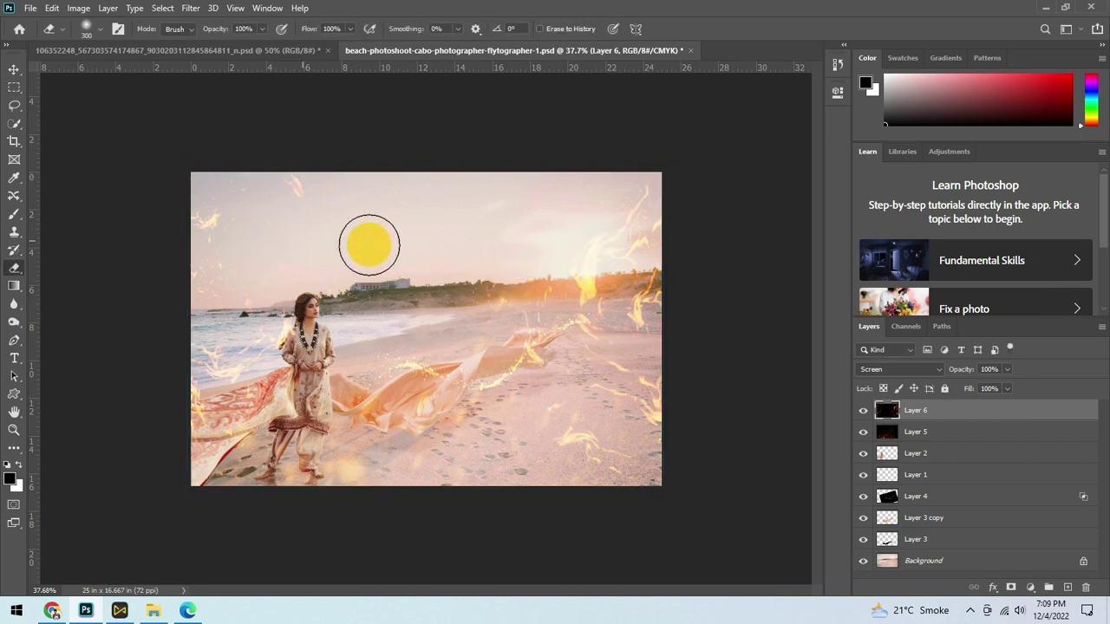
pyautogui.hotkey('ctrl', 'j')
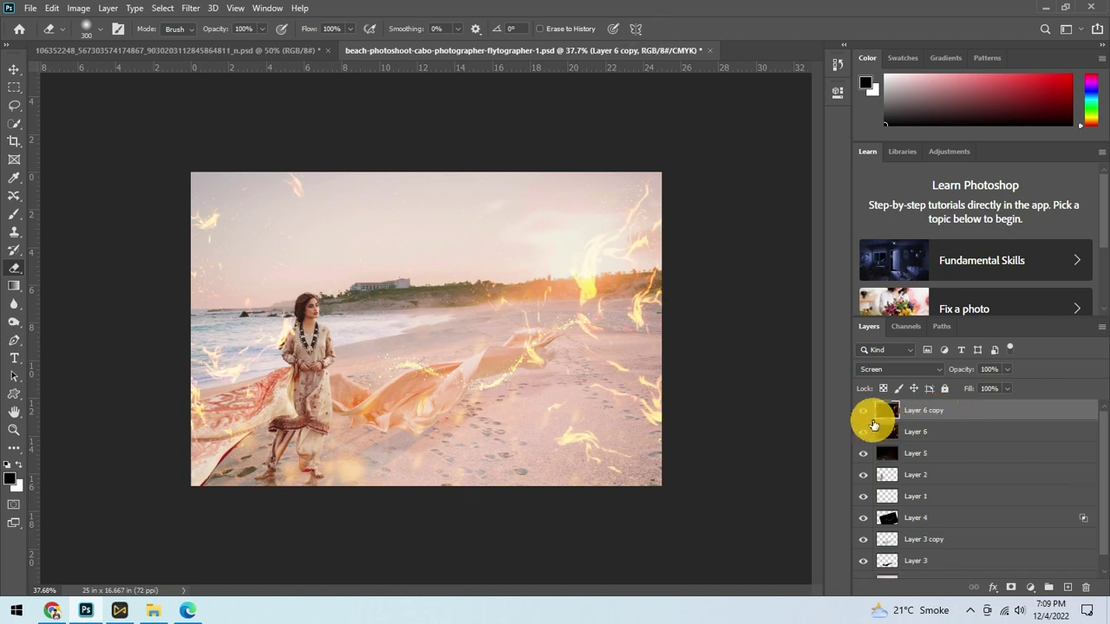
pyautogui.click(923, 430)
pyautogui.hotkey('ctrl', 'l')
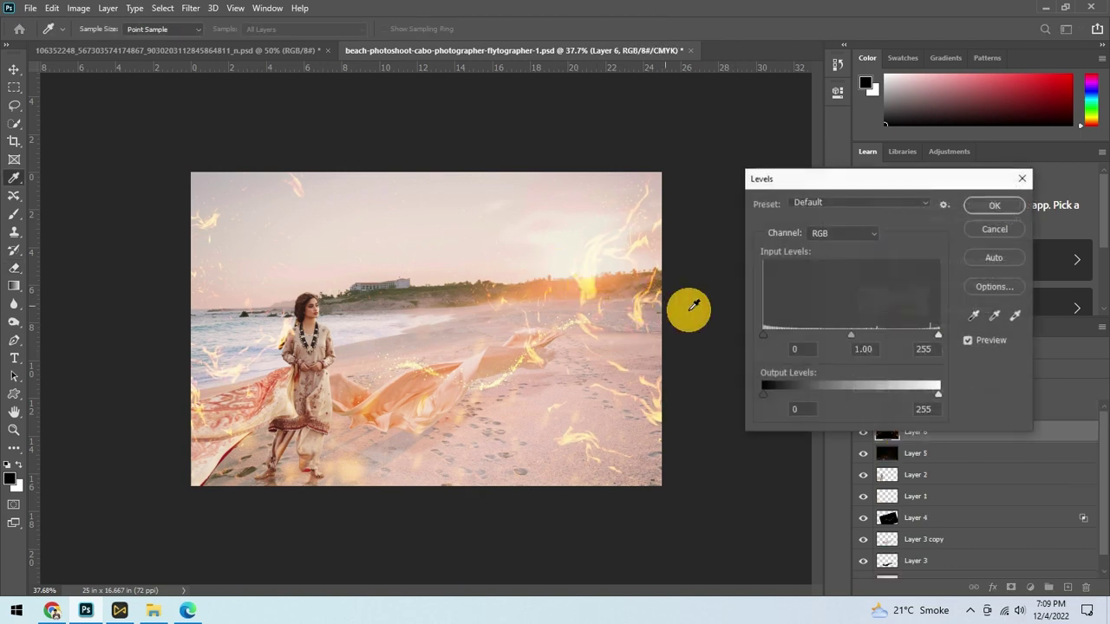
pyautogui.press('Return')
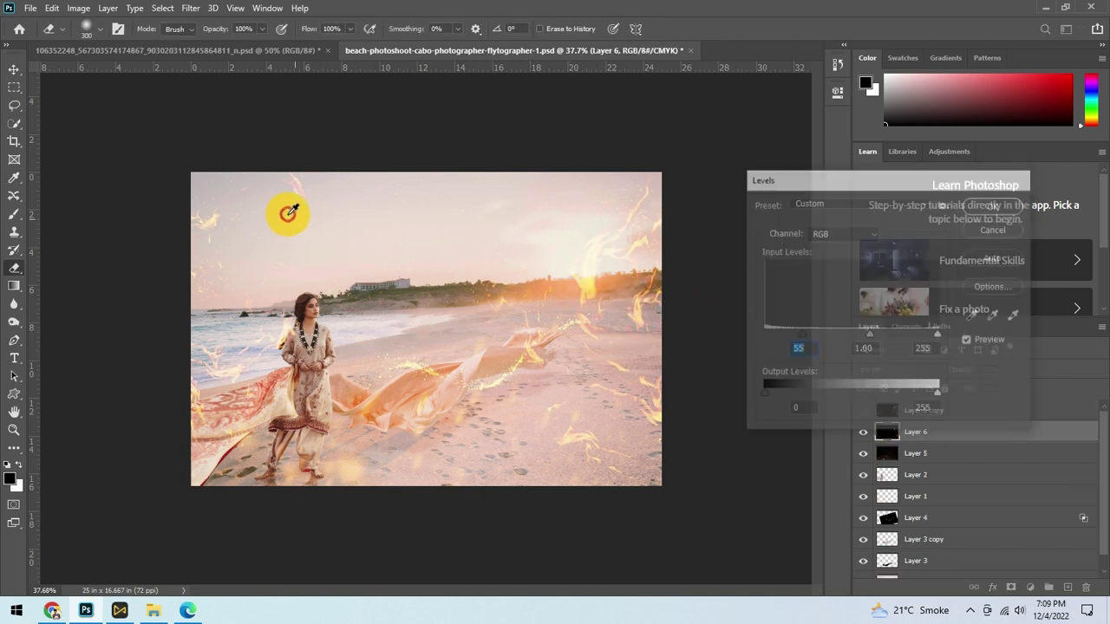
# - Erase the flames over the woman's head and chest and along the bottom edge
pyautogui.scroll(2, 312, 401)
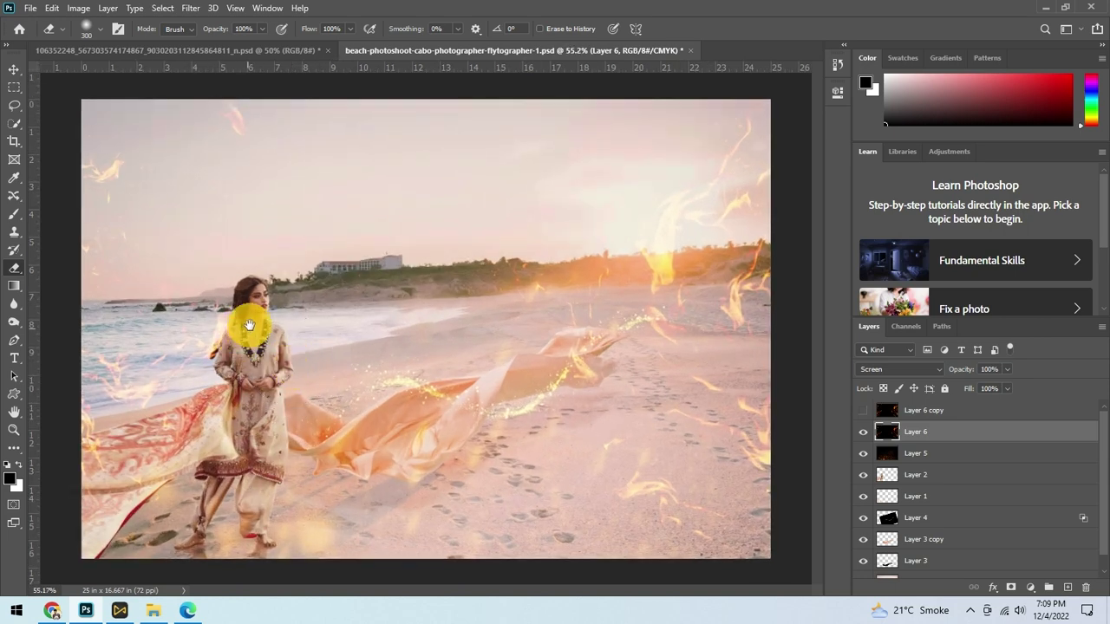
pyautogui.moveTo(284, 298)
pyautogui.mouseDown()
pyautogui.moveTo(252, 351)
pyautogui.moveTo(57, 460)
pyautogui.moveTo(112, 508)
pyautogui.moveTo(243, 507)
pyautogui.mouseUp()
pyautogui.moveTo(350, 538); pyautogui.dragTo(144, 518)
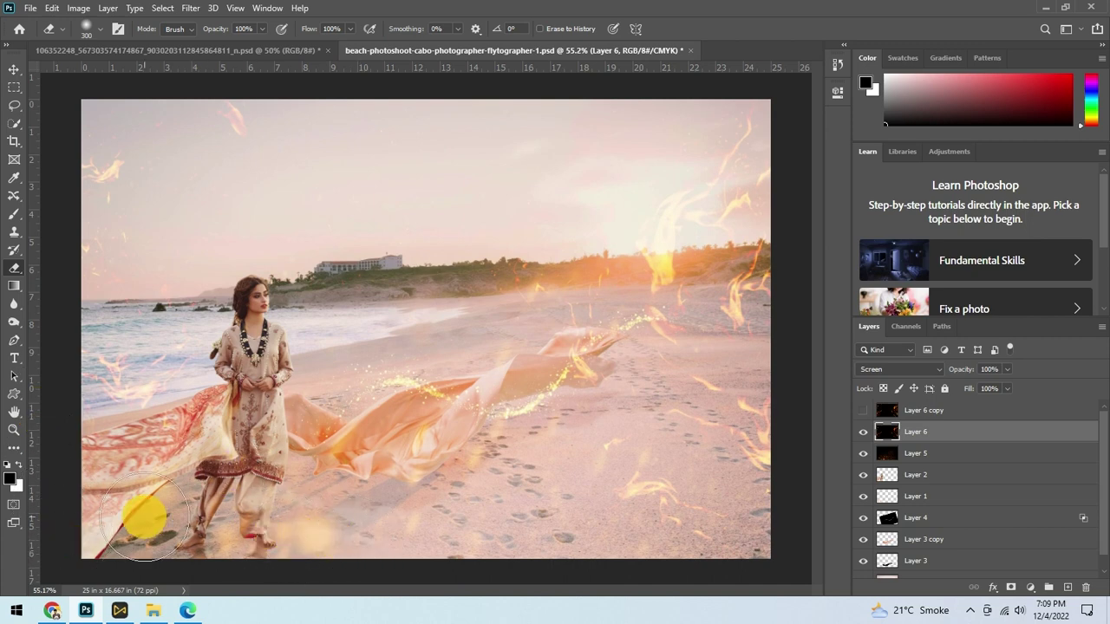
pyautogui.scroll(-3, 448, 285)
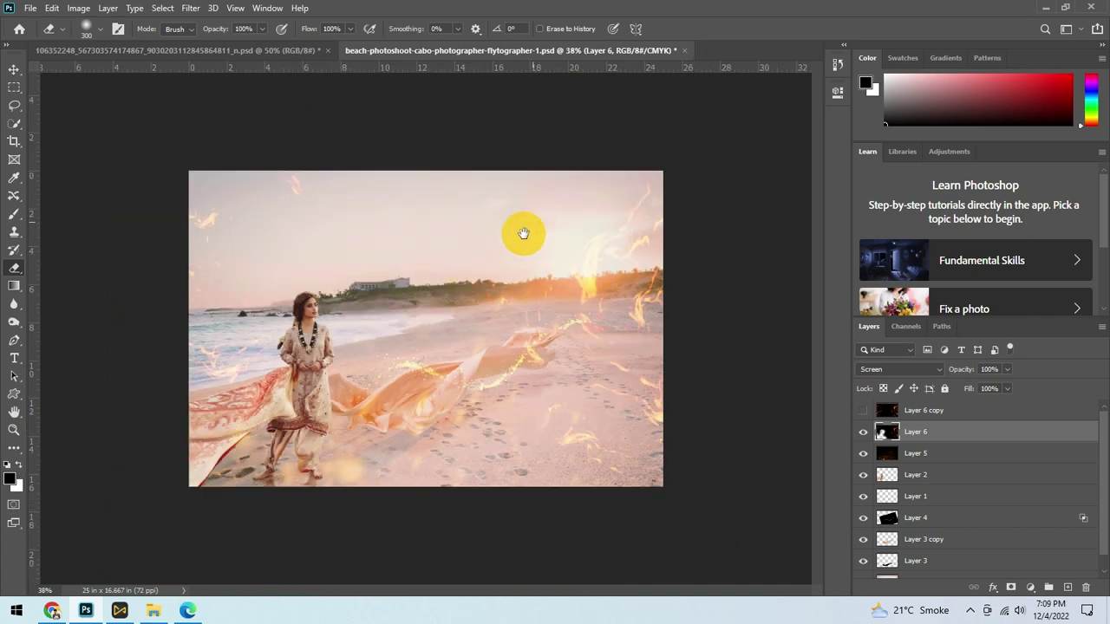
pyautogui.scroll(2, 468, 288)
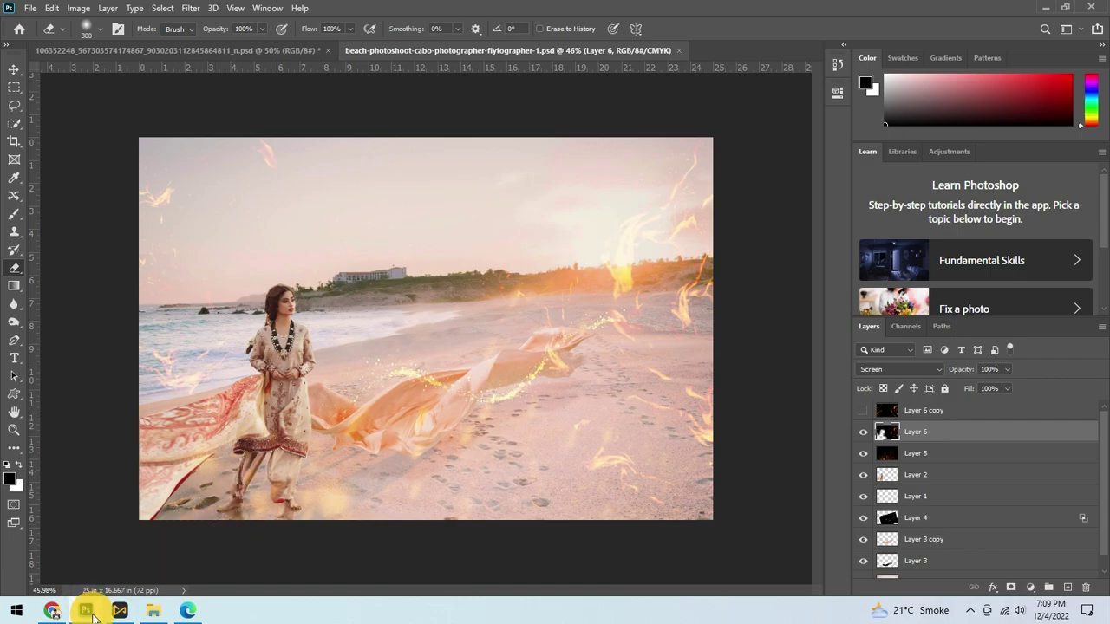
# - Send the golden 360_F bokeh image to Photoshop and close its separate document tab
pyautogui.click(151, 612)
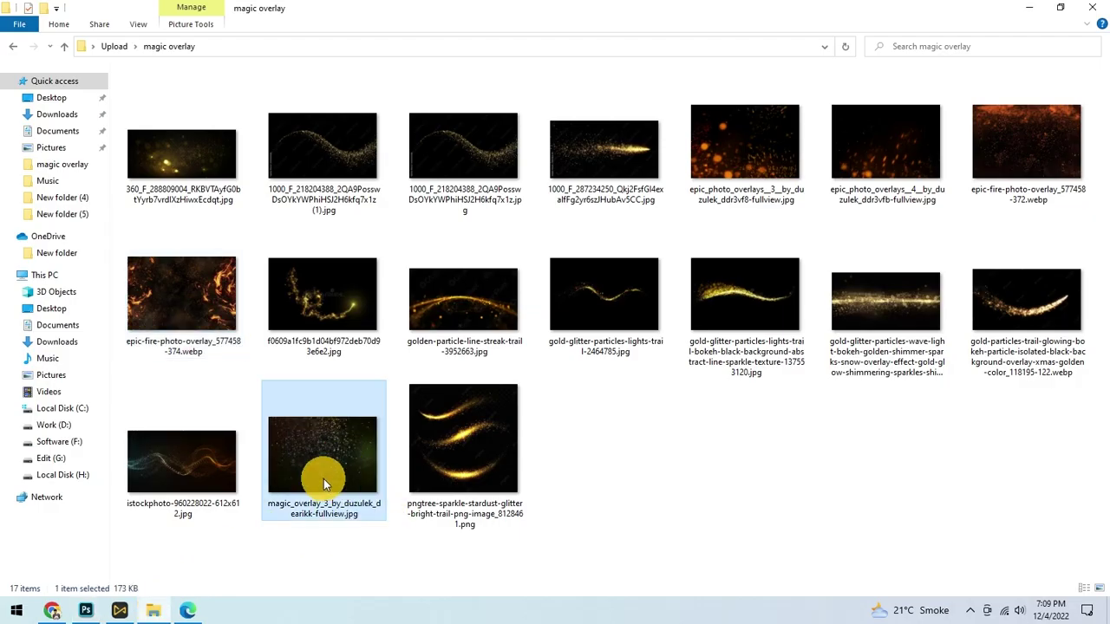
pyautogui.click(357, 291)
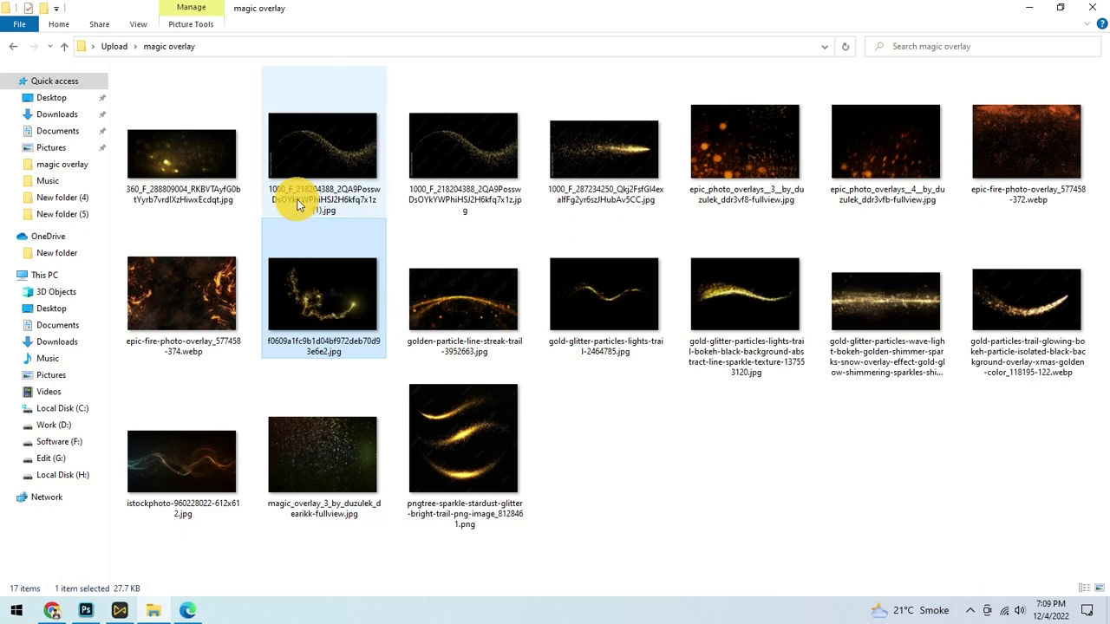
pyautogui.moveTo(206, 166)
pyautogui.mouseDown()
pyautogui.moveTo(160, 268)
pyautogui.moveTo(364, 51)
pyautogui.mouseUp()
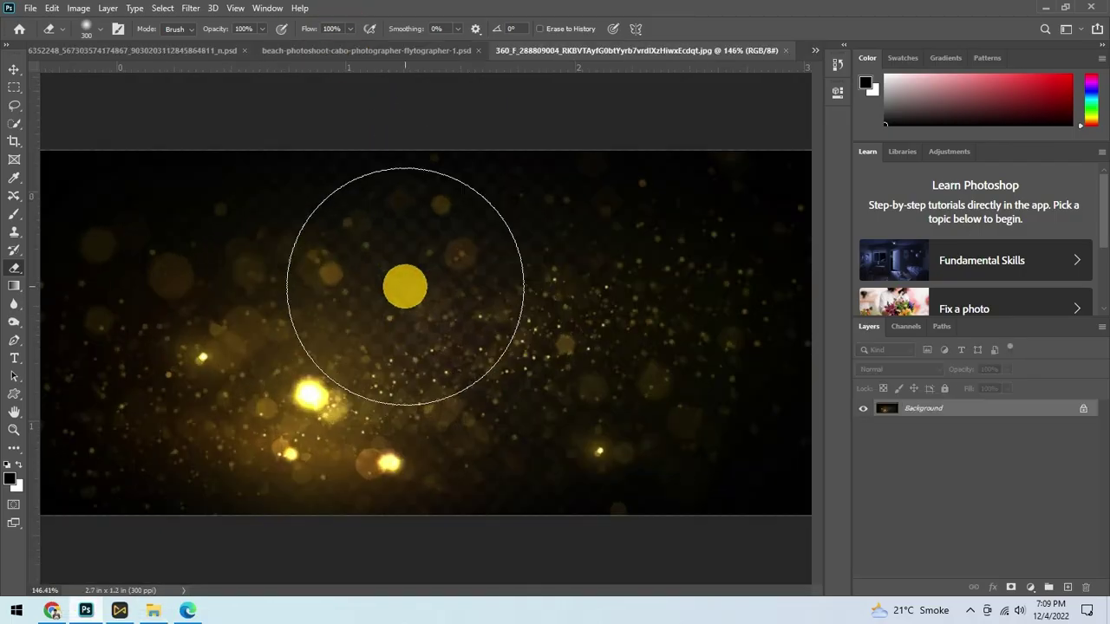
pyautogui.hotkey('ctrl', 'w')
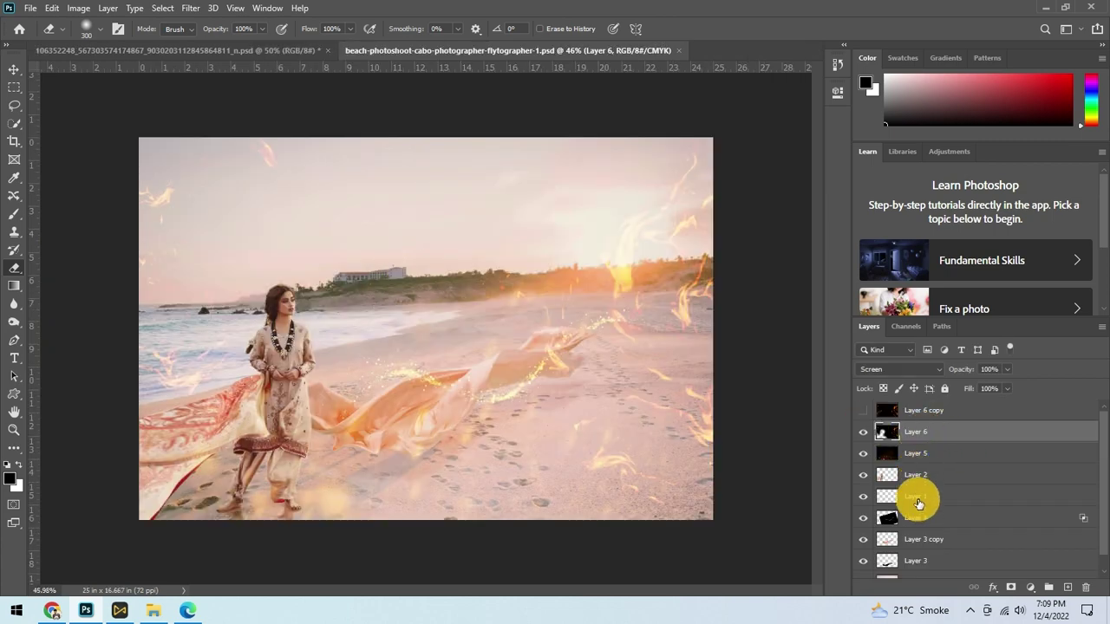
pyautogui.moveTo(918, 521); pyautogui.dragTo(783, 414)
pyautogui.click(898, 371)
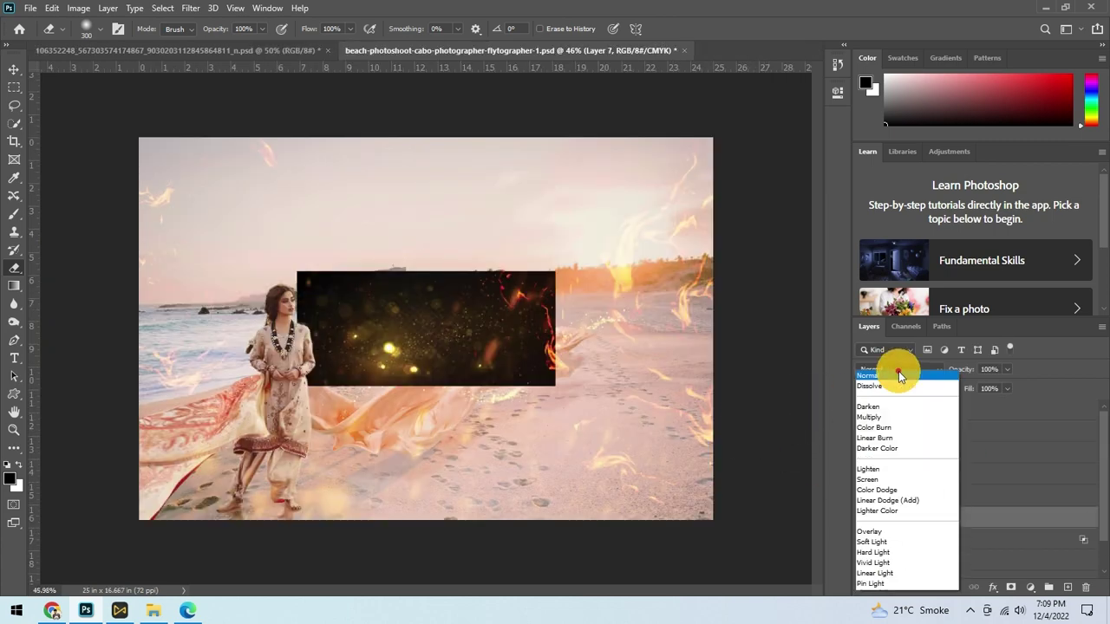
pyautogui.click(898, 372)
pyautogui.hotkey('ctrl', 't')
pyautogui.moveTo(433, 335); pyautogui.dragTo(440, 400)
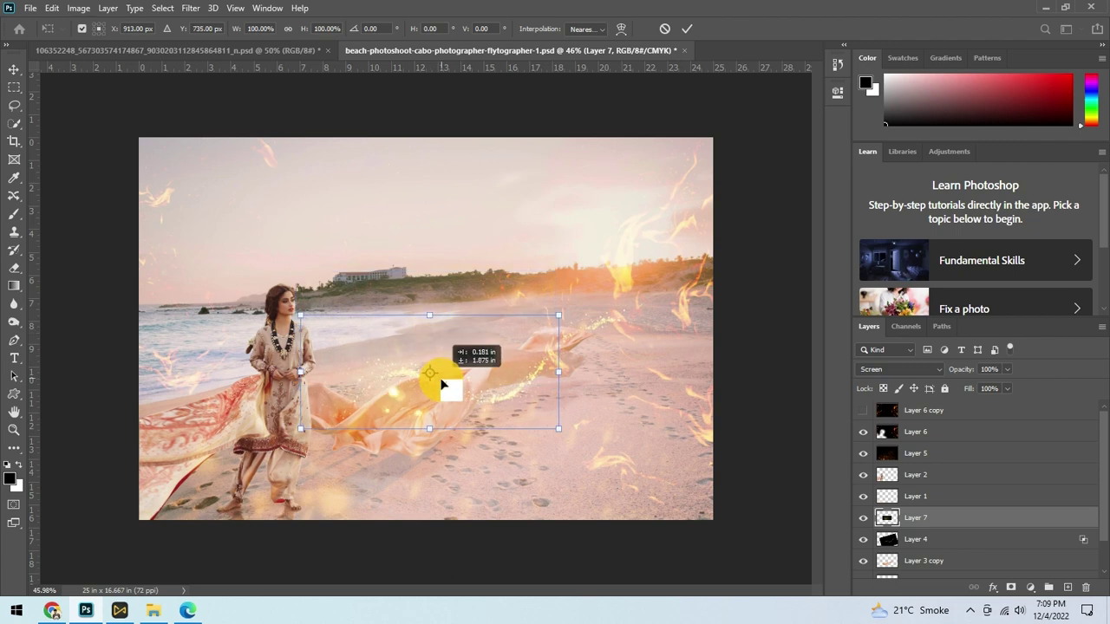
pyautogui.press('Return')
pyautogui.hotkey('ctrl', 'l')
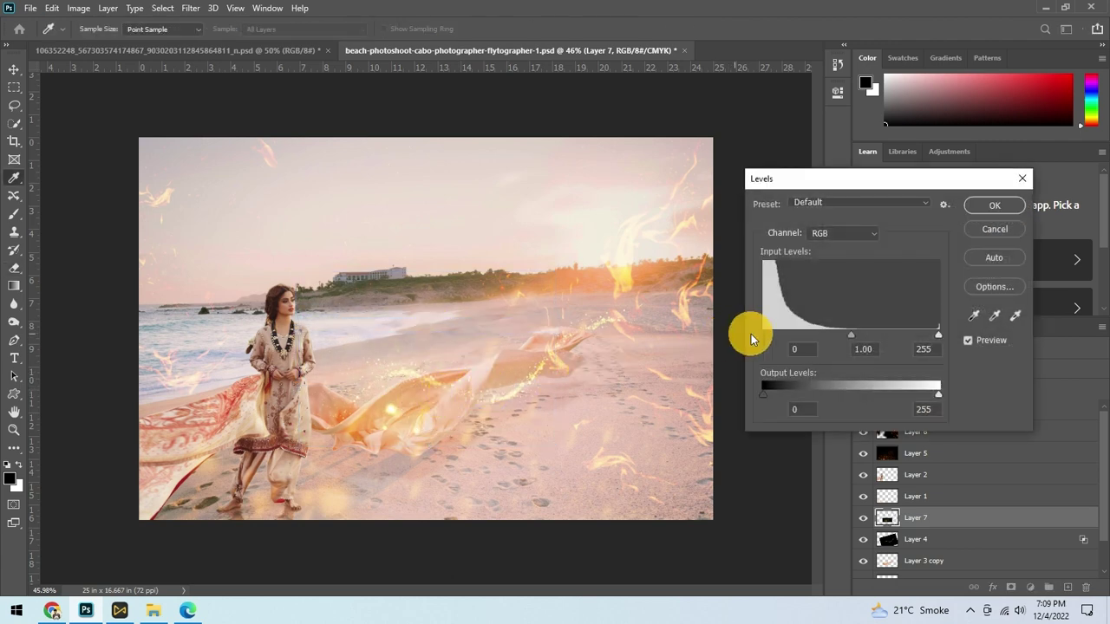
pyautogui.moveTo(791, 334); pyautogui.dragTo(803, 335)
pyautogui.press('Return')
pyautogui.press('e')
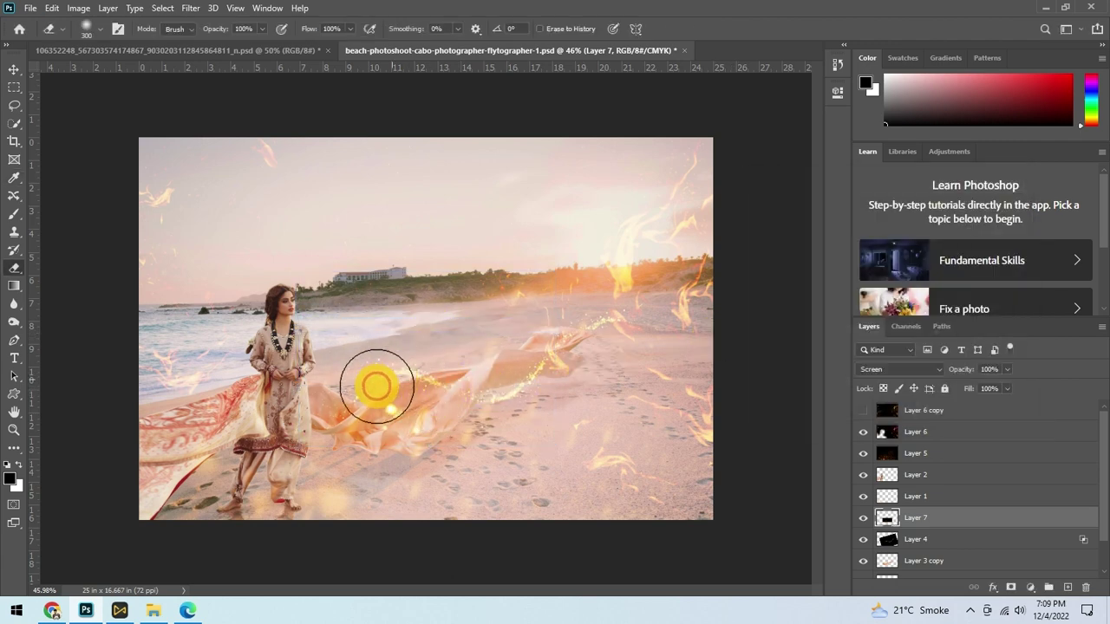
pyautogui.scroll(2, 377, 390)
pyautogui.hotkey('ctrl', 't')
pyautogui.moveTo(407, 421); pyautogui.dragTo(324, 388)
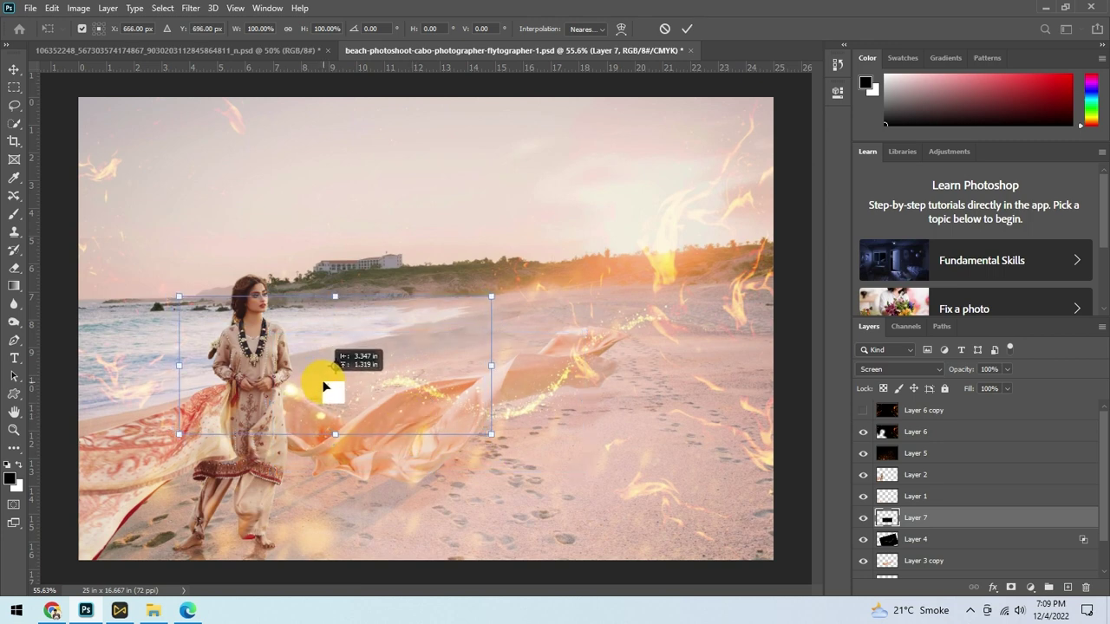
pyautogui.press('Return')
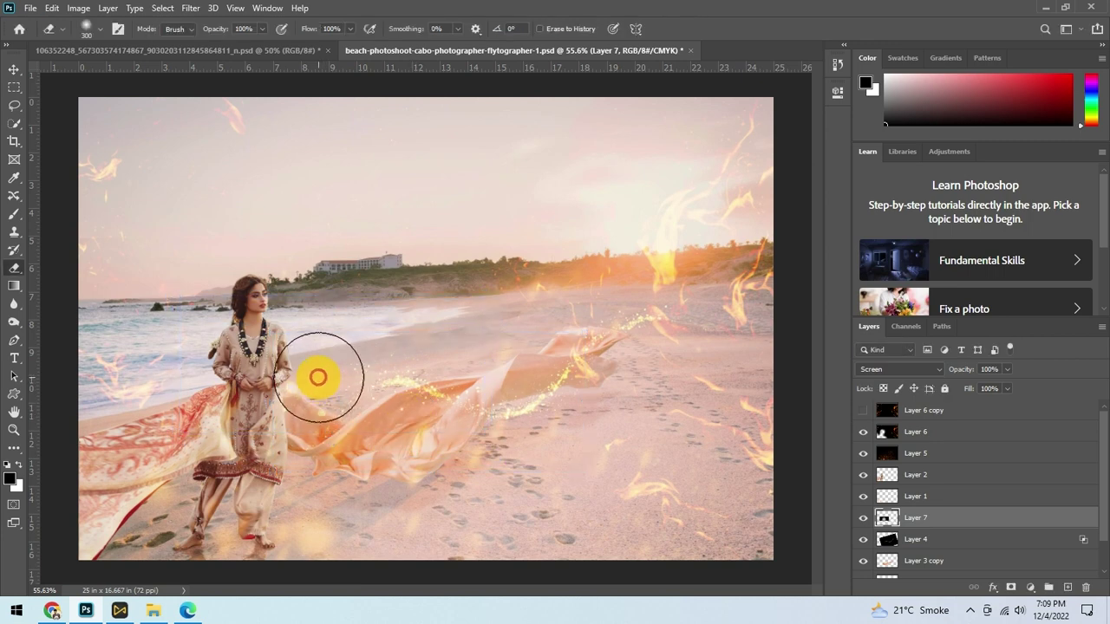
pyautogui.press('v')
pyautogui.scroll(-1, 408, 286)
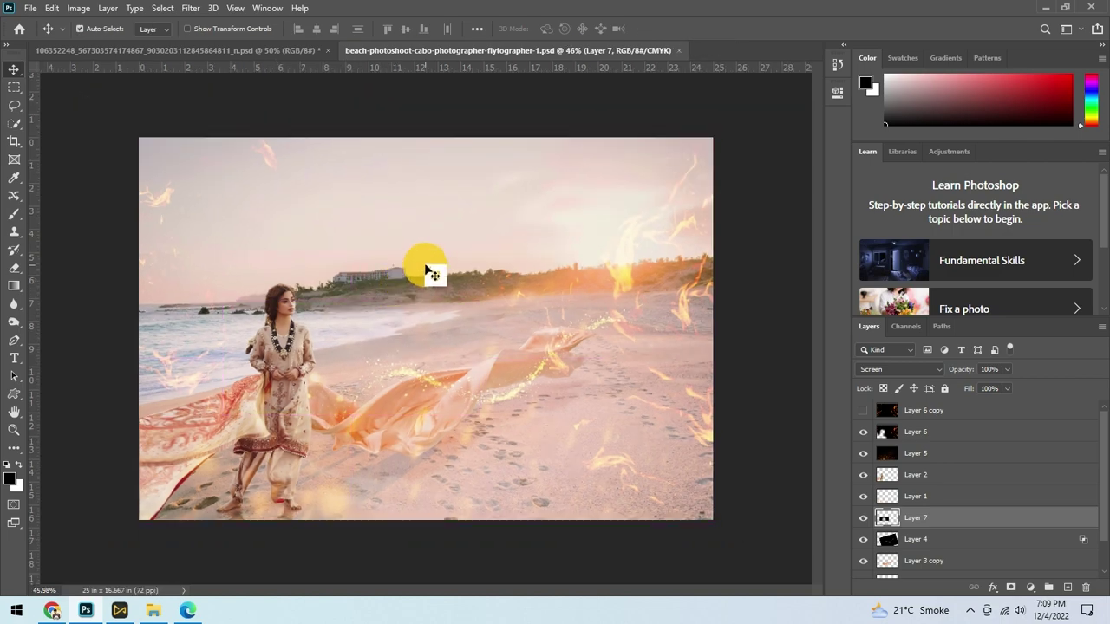
pyautogui.scroll(1, 425, 269)
pyautogui.scroll(-2, 430, 260)
pyautogui.rightClick(447, 199)
pyautogui.click(423, 205)
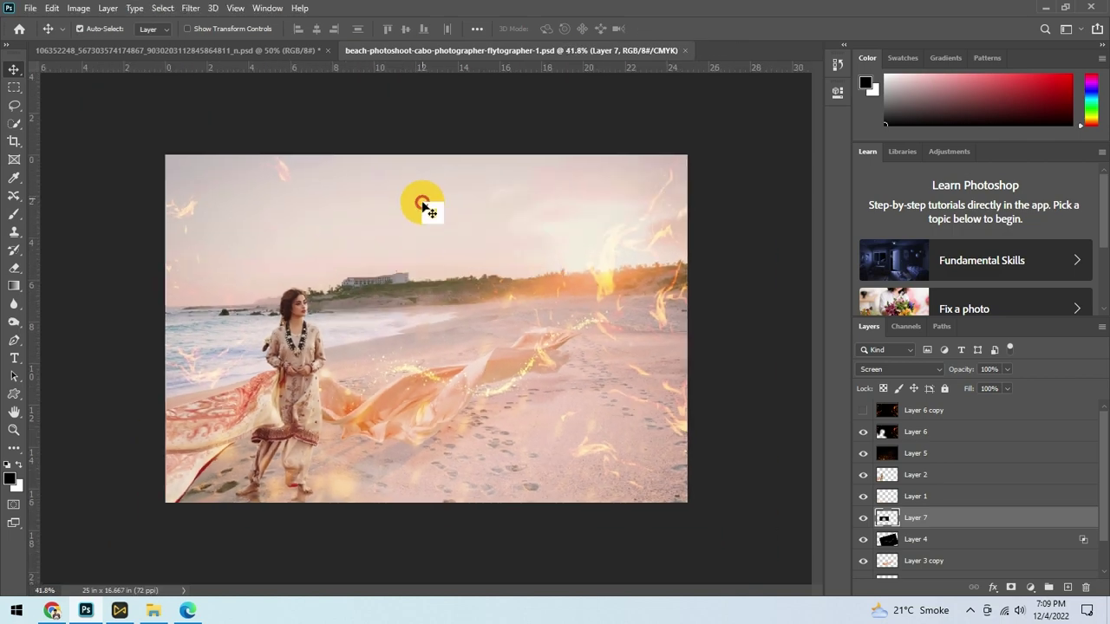
pyautogui.scroll(1, 433, 329)
pyautogui.scroll(-1, 456, 362)
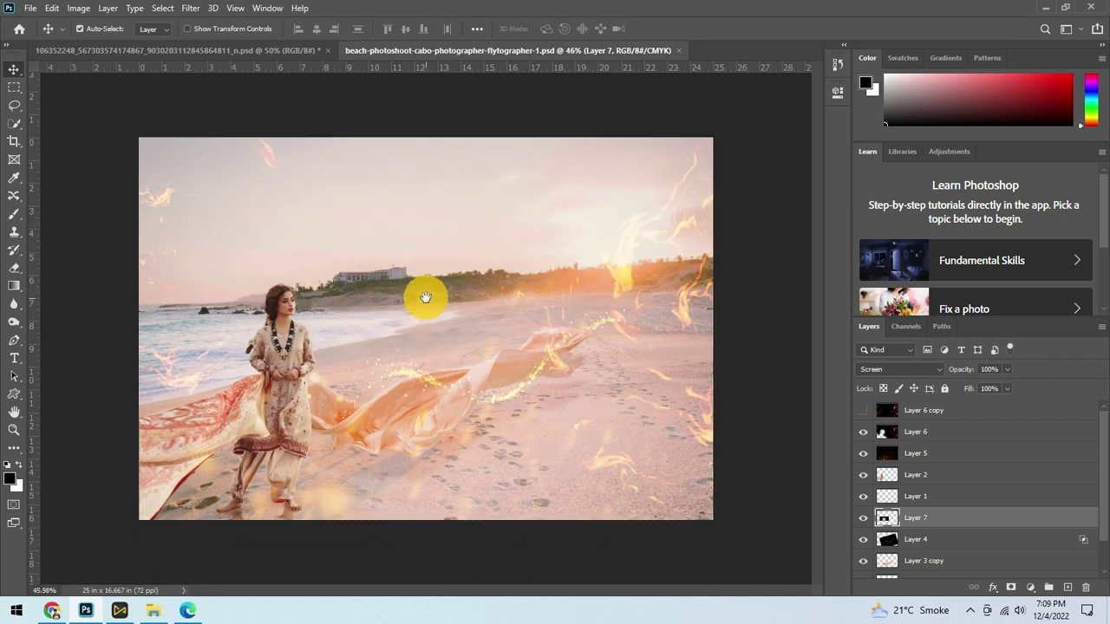
pyautogui.scroll(-1, 424, 297)
pyautogui.scroll(-1, 424, 297)
pyautogui.scroll(-1, 431, 279)
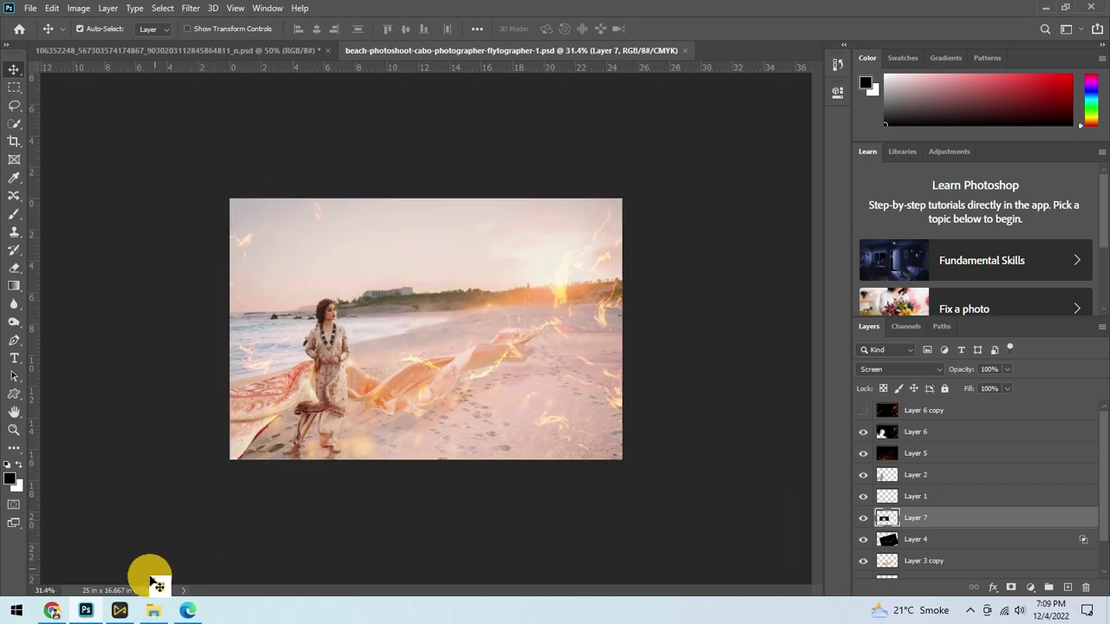
pyautogui.click(190, 610)
# - Open New folder (2) under Upload and drag the seagull PNG into Photoshop
pyautogui.click(1078, 15)
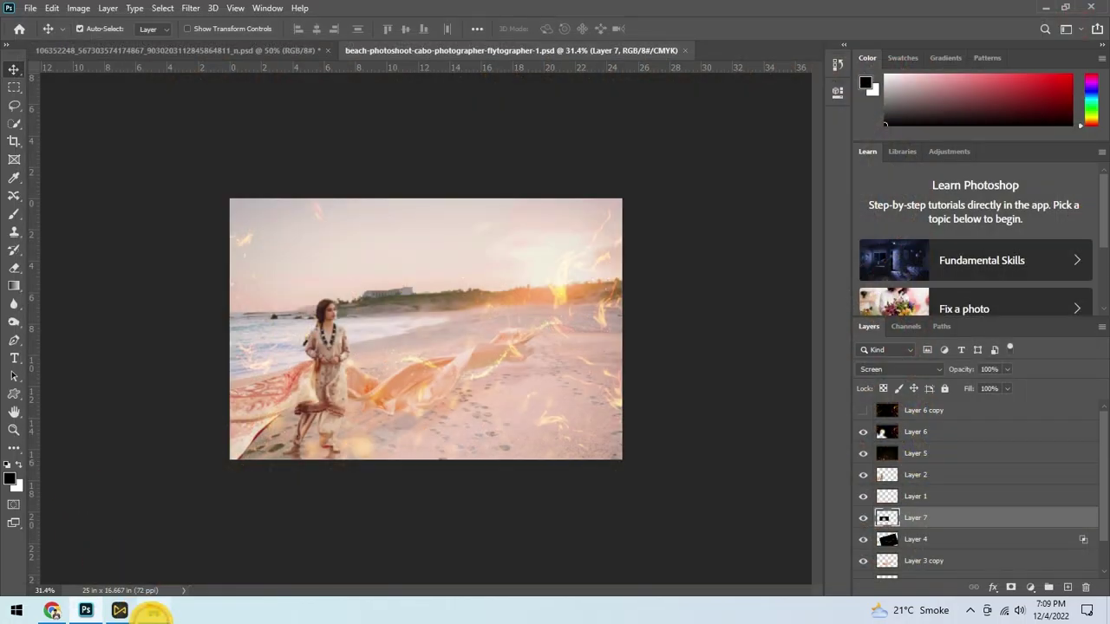
pyautogui.click(152, 611)
pyautogui.hotkey('alt', 'Up')
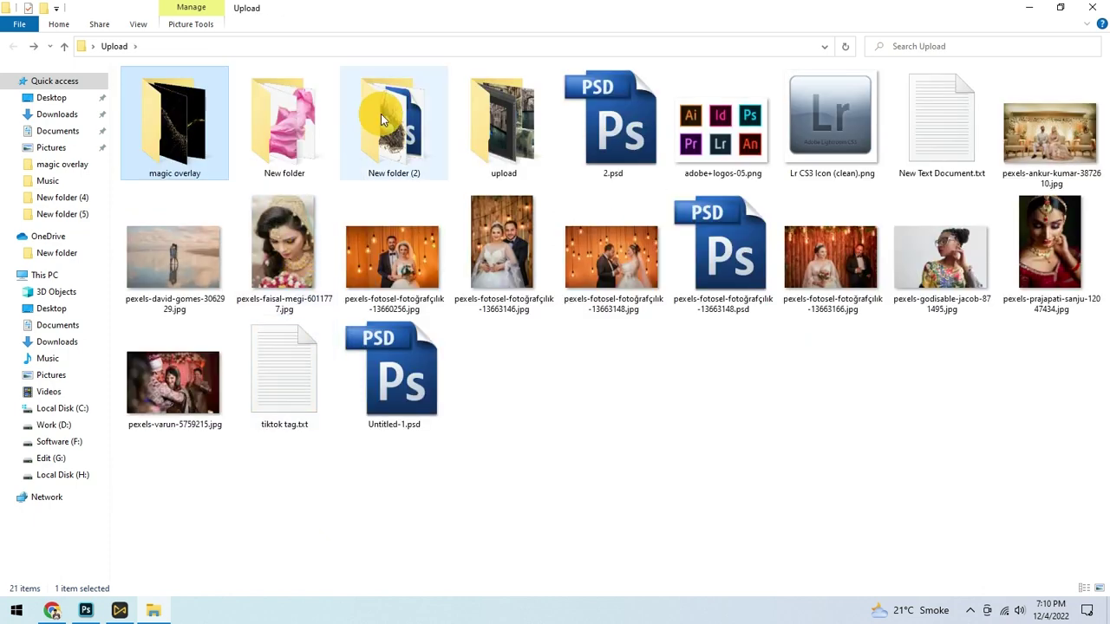
pyautogui.doubleClick(380, 113)
pyautogui.moveTo(243, 132)
pyautogui.mouseDown()
pyautogui.moveTo(579, 7)
pyautogui.moveTo(471, 292)
pyautogui.mouseUp()
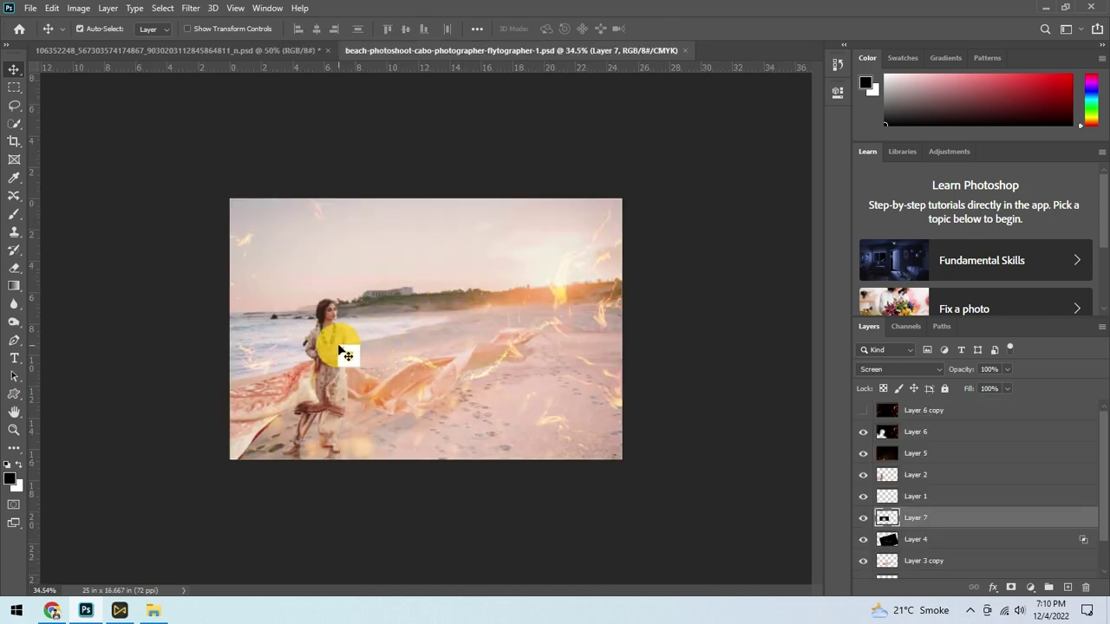
pyautogui.scroll(1, 344, 352)
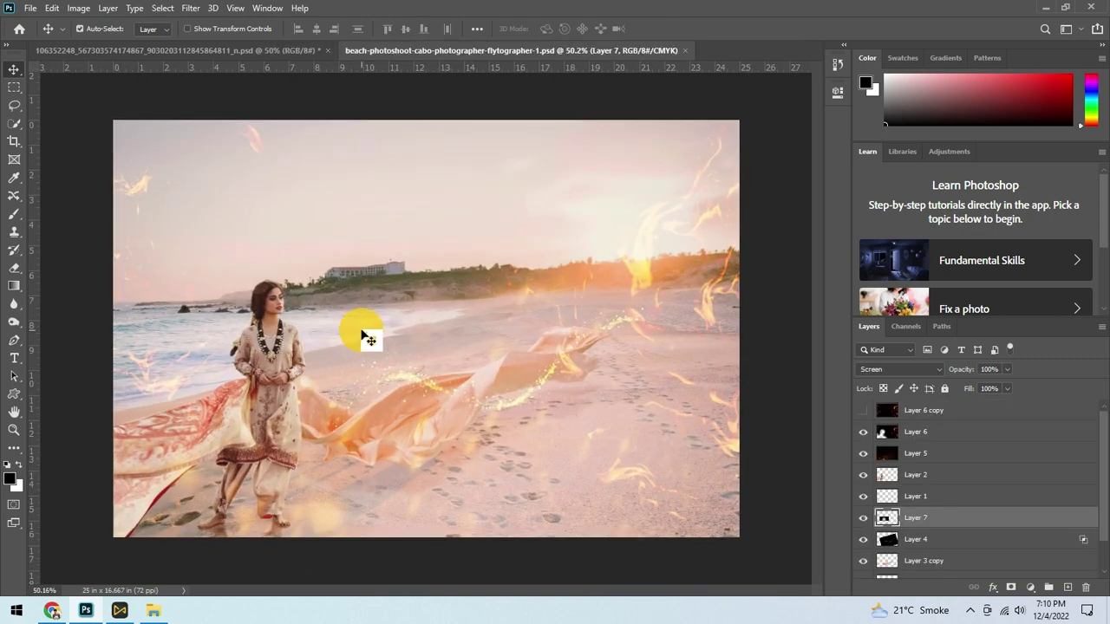
# - Paste the seagull above Layer 2 and shrink it into the upper-right sky
pyautogui.click(936, 476)
pyautogui.hotkey('ctrl', 'v')
pyautogui.hotkey('ctrl', 't')
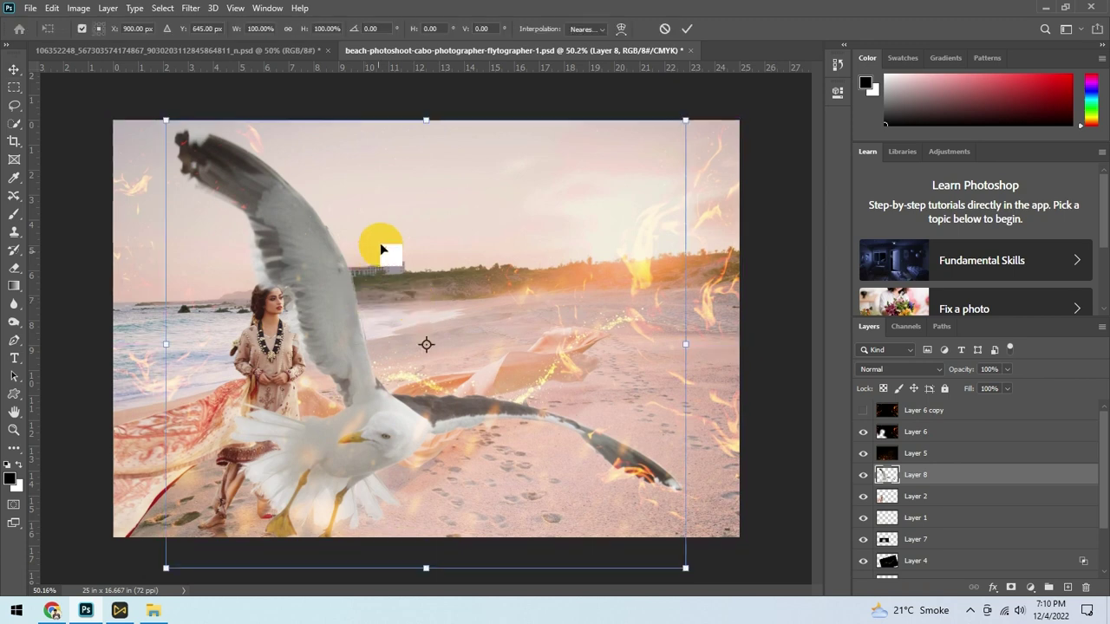
pyautogui.hotkey('ctrl', '0')
pyautogui.moveTo(638, 155)
pyautogui.mouseDown()
pyautogui.moveTo(465, 322)
pyautogui.moveTo(409, 198)
pyautogui.mouseUp()
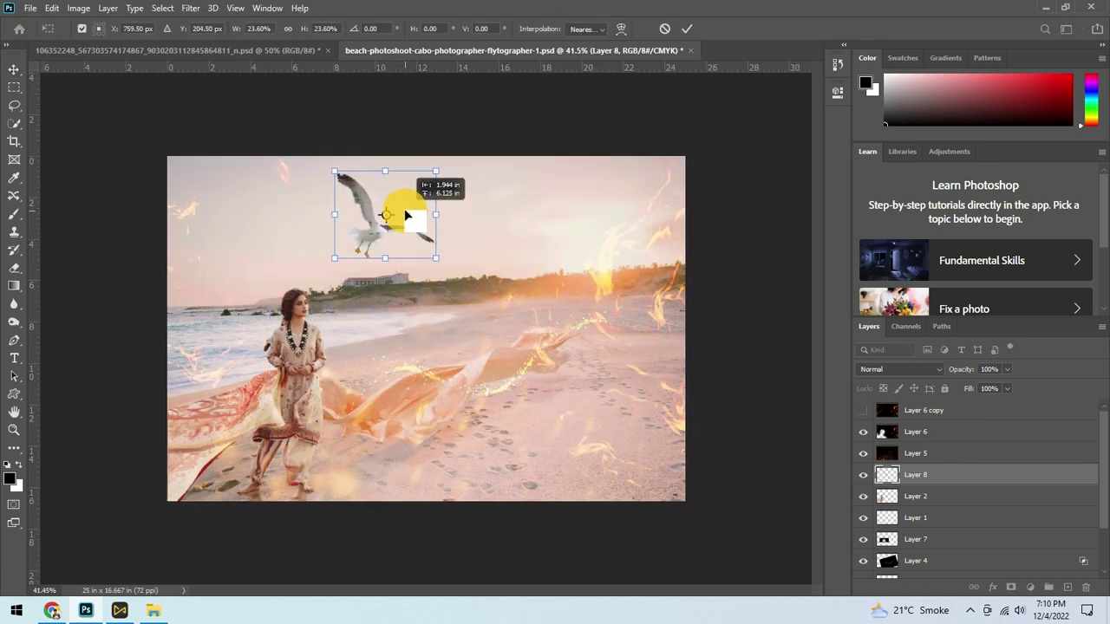
pyautogui.moveTo(433, 260)
pyautogui.mouseDown()
pyautogui.moveTo(401, 238)
pyautogui.moveTo(483, 211)
pyautogui.moveTo(612, 219)
pyautogui.moveTo(674, 255)
pyautogui.moveTo(669, 218)
pyautogui.moveTo(681, 235)
pyautogui.mouseUp()
pyautogui.hotkey('ctrl', '+')
pyautogui.press('Return')
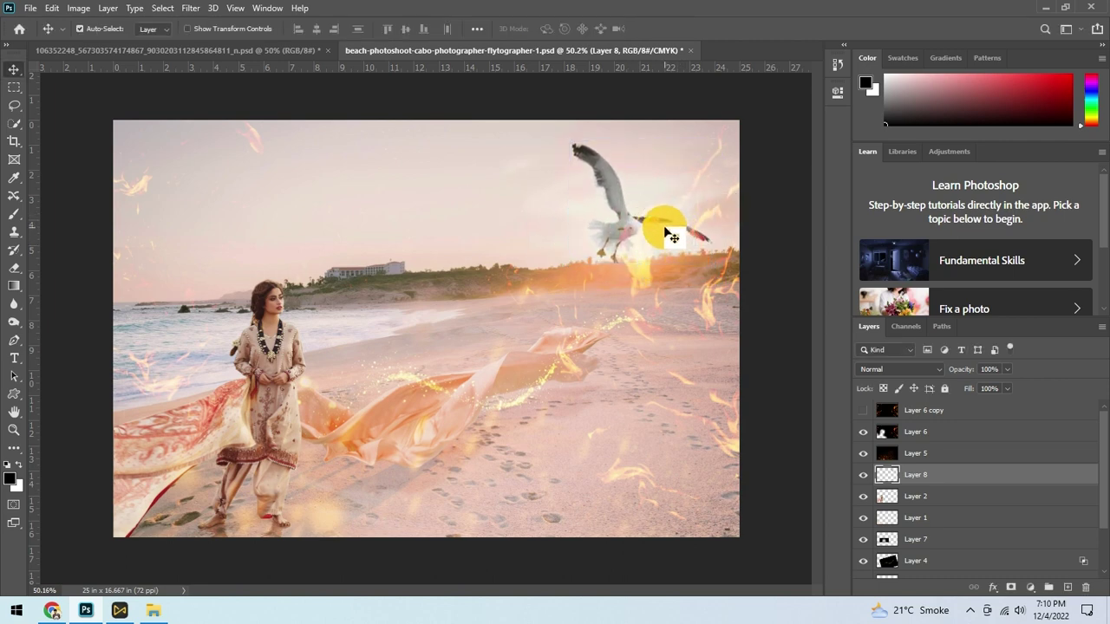
# - Nudge the seagull, feather its selection 1 px, and delete the surrounding fringe
pyautogui.hotkey('ctrl', 't')
pyautogui.moveTo(629, 178); pyautogui.dragTo(615, 189)
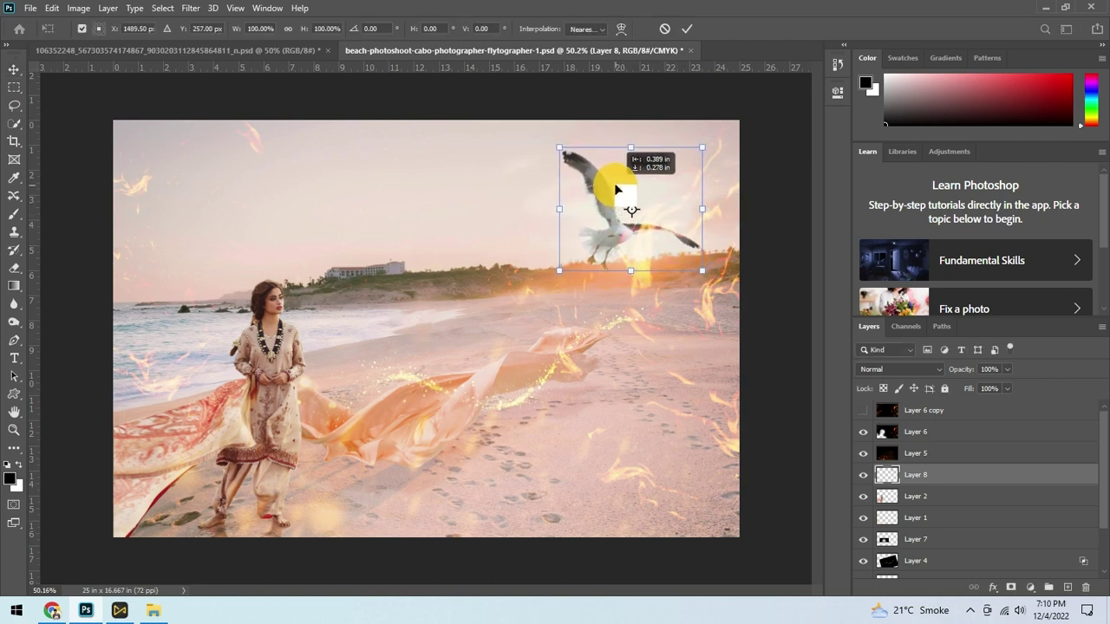
pyautogui.press('Return')
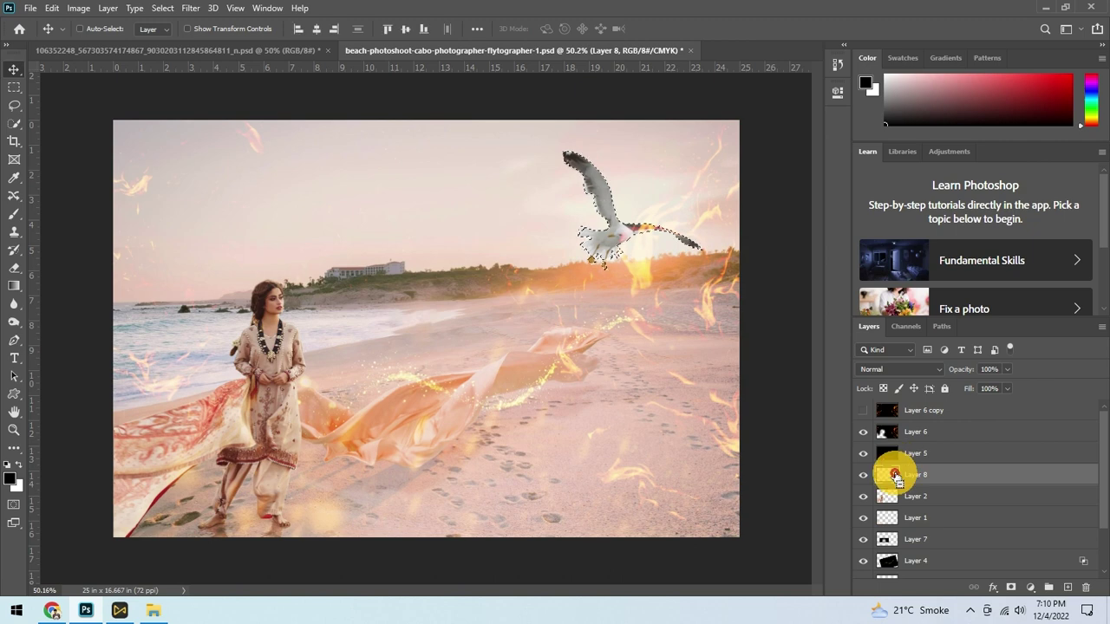
pyautogui.hotkey('shift', 'F6')
pyautogui.write('1')
pyautogui.press('Return')
pyautogui.hotkey('ctrl', 'shift', 'i')
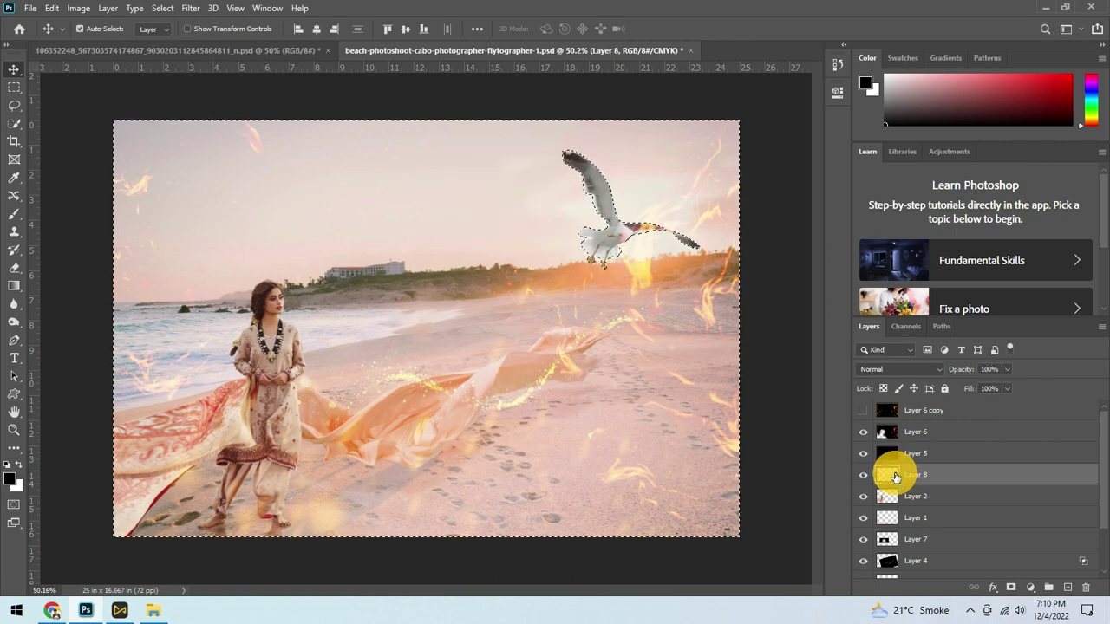
pyautogui.press('Delete')
pyautogui.hotkey('ctrl', 'd')
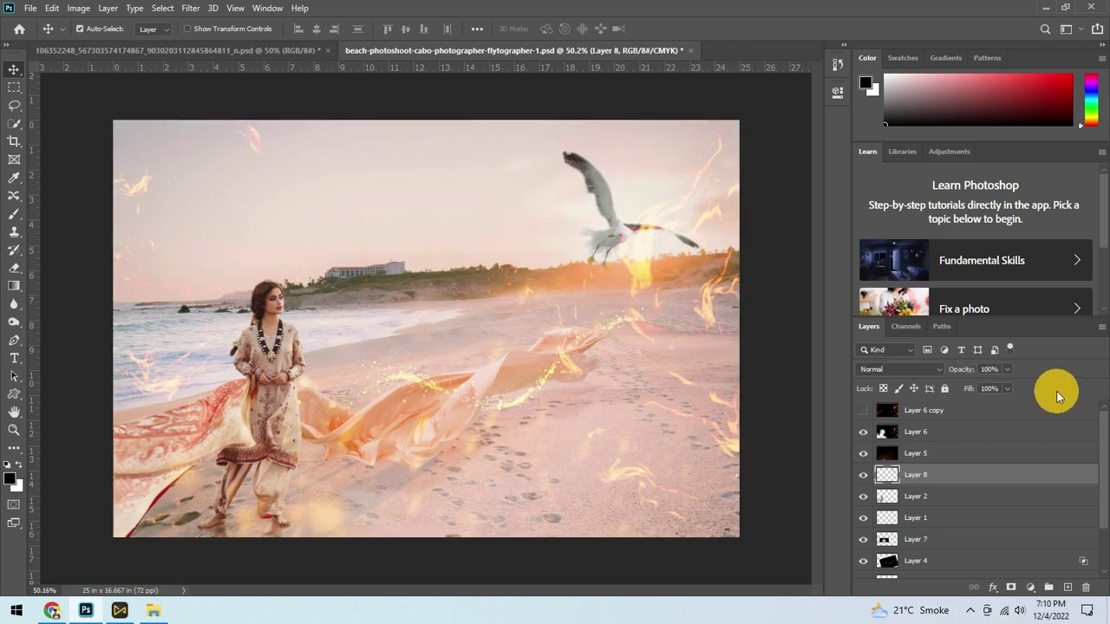
# - Fade the seagull (Layer 8) to 36% opacity, save, and close the smoke document
pyautogui.moveTo(971, 369); pyautogui.dragTo(952, 371)
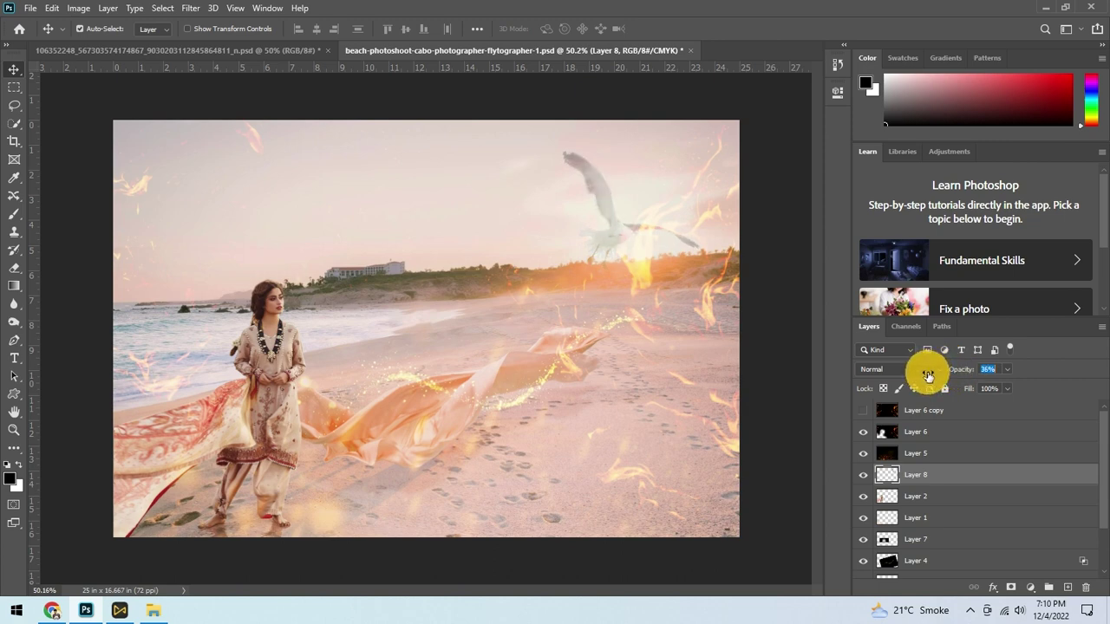
pyautogui.hotkey('ctrl', 's')
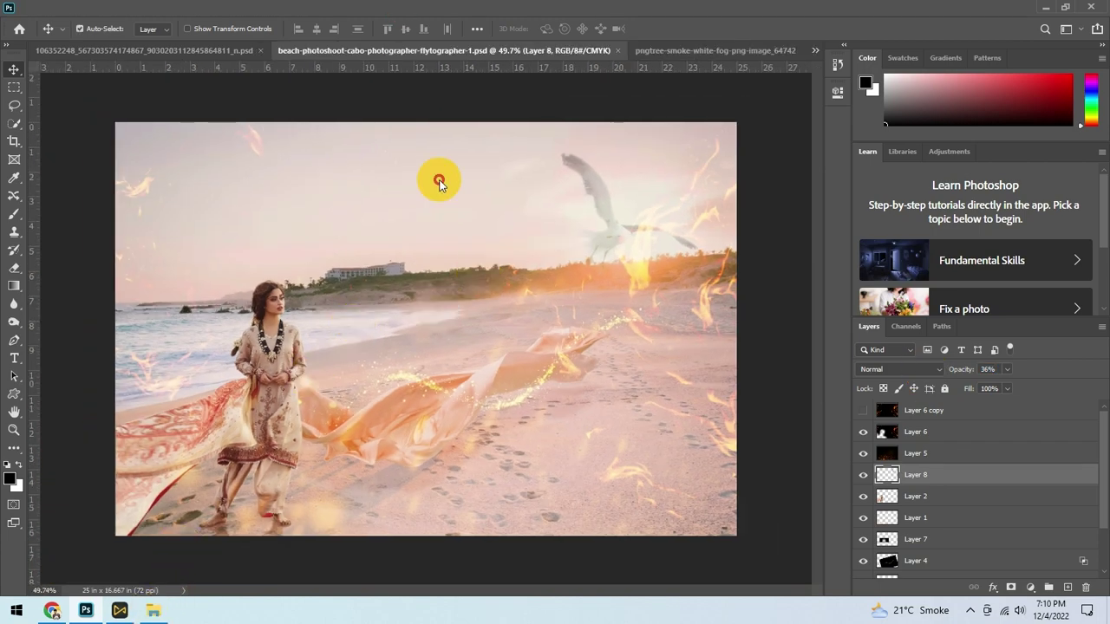
pyautogui.hotkey('ctrl', 'w')
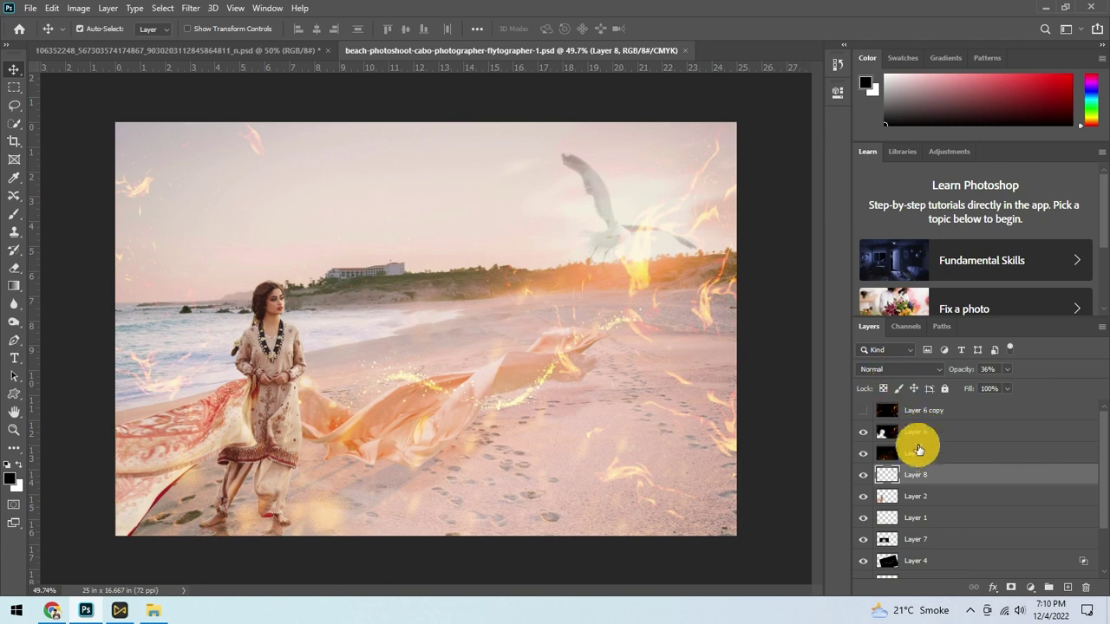
# - Paste the smoke above the top layer, Screen-blend it, and enlarge it across the image
pyautogui.click(933, 414)
pyautogui.hotkey('ctrl', 'v')
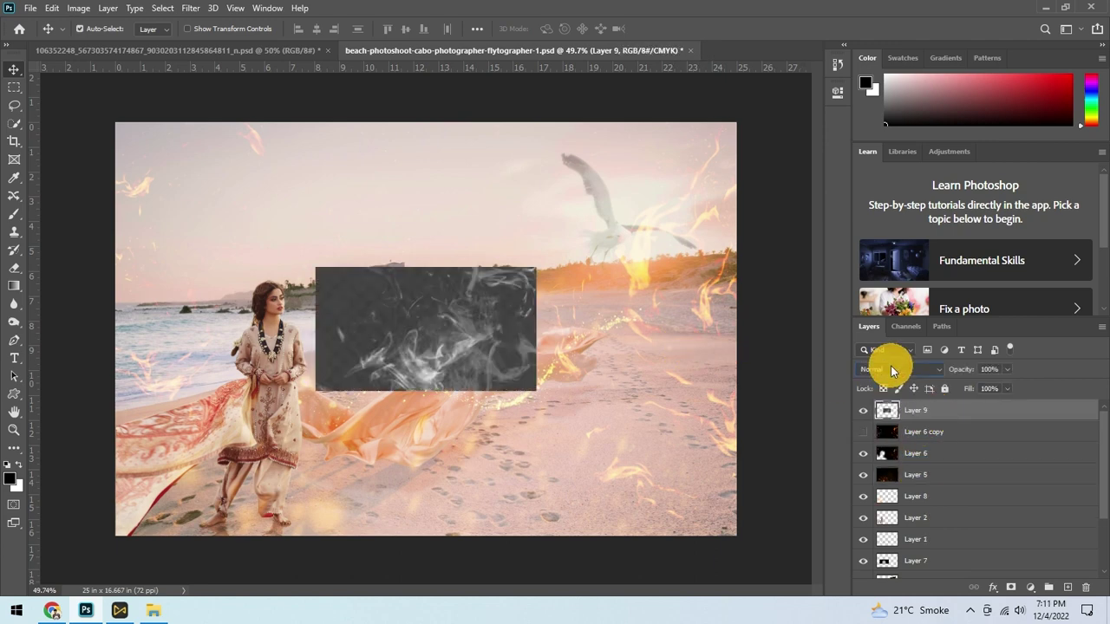
pyautogui.click(893, 372)
pyautogui.hotkey('ctrl', 't')
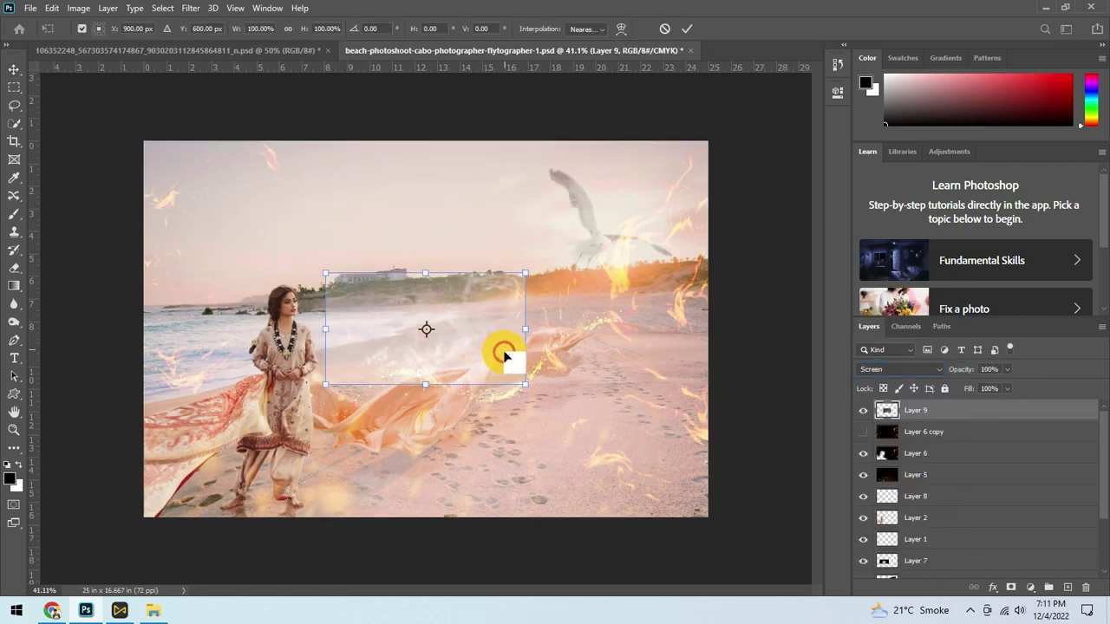
pyautogui.moveTo(524, 384); pyautogui.dragTo(761, 459)
pyautogui.moveTo(404, 235); pyautogui.dragTo(445, 235)
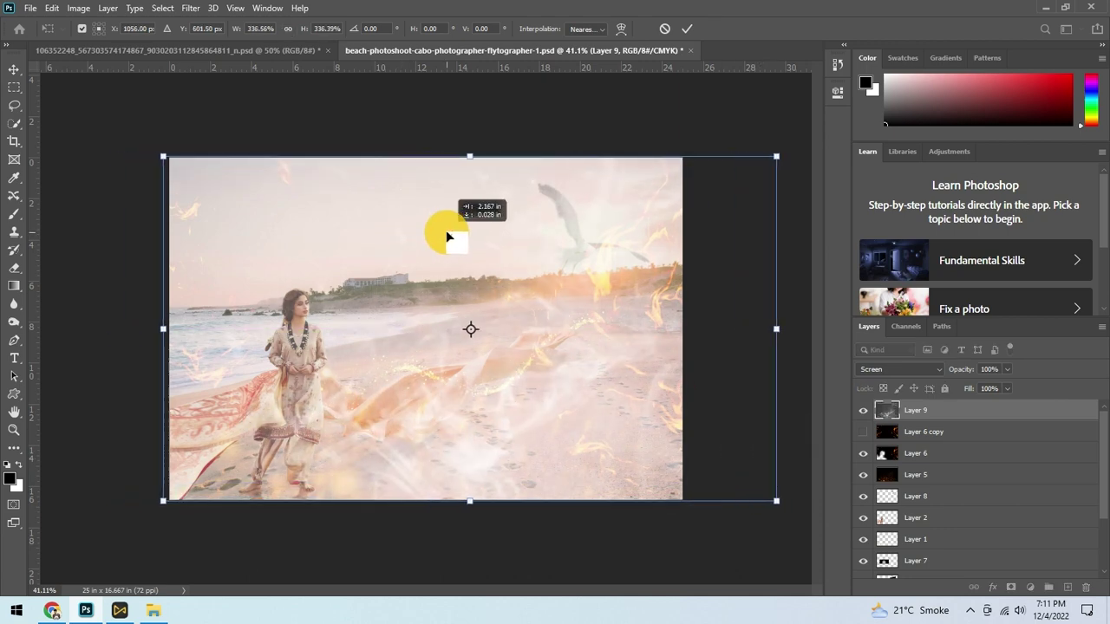
pyautogui.press('Return')
# - Deepen the smoke's blacks with Levels black input 121 and lower its opacity to 66%
pyautogui.hotkey('ctrl', 'l')
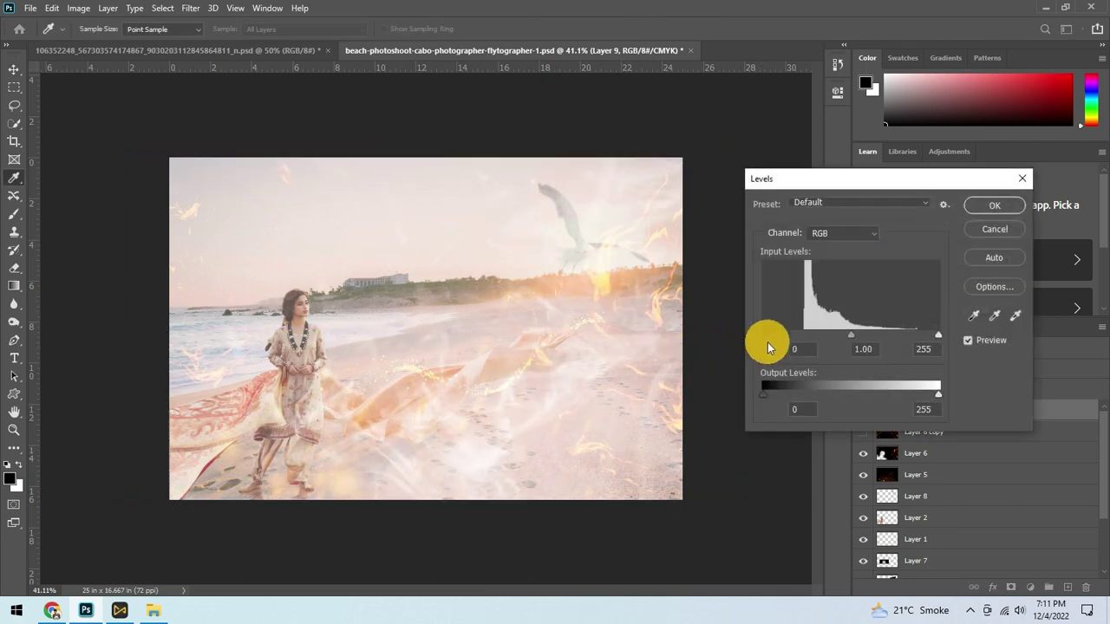
pyautogui.moveTo(813, 337); pyautogui.dragTo(846, 336)
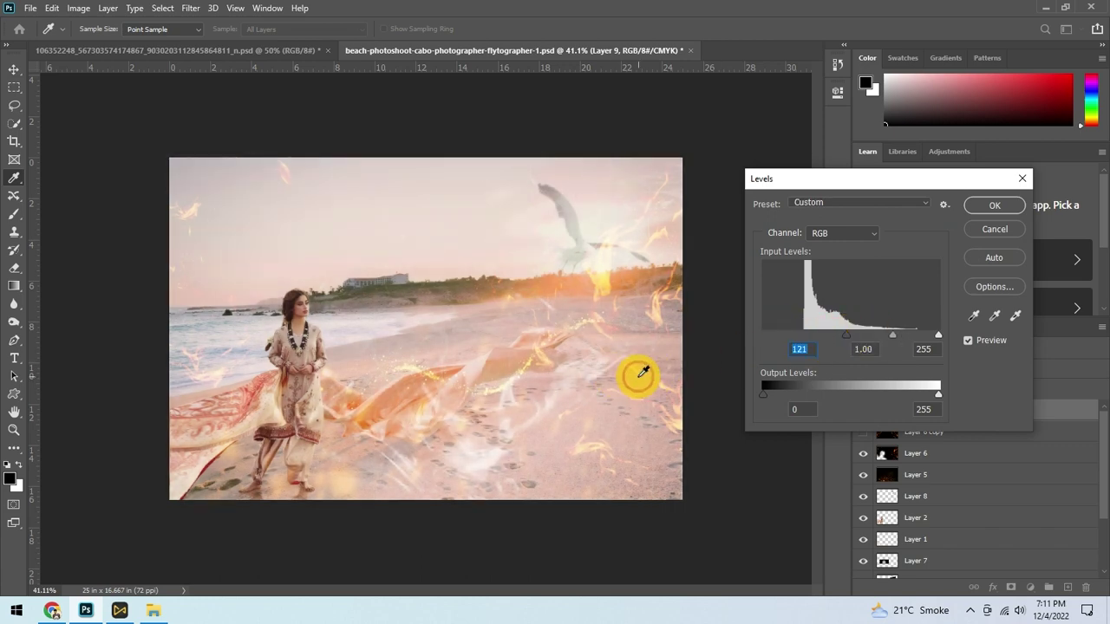
pyautogui.press('Return')
pyautogui.moveTo(962, 373); pyautogui.dragTo(935, 373)
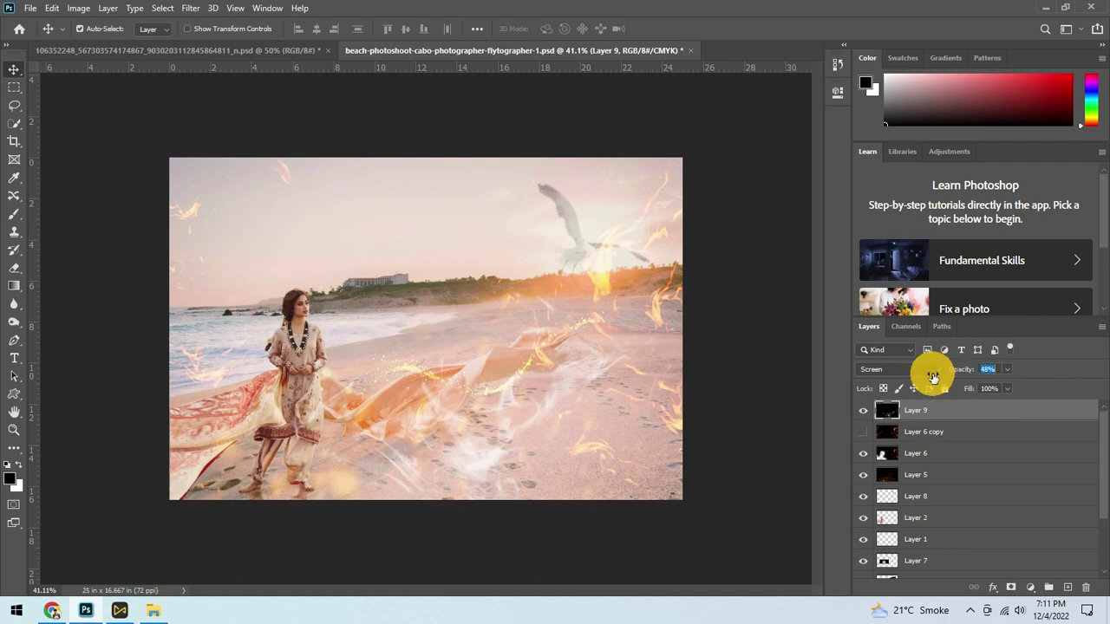
# - Rotate the smoke layer by -23.7° and save the composite
pyautogui.hotkey('ctrl', 't')
pyautogui.scroll(-2, 513, 309)
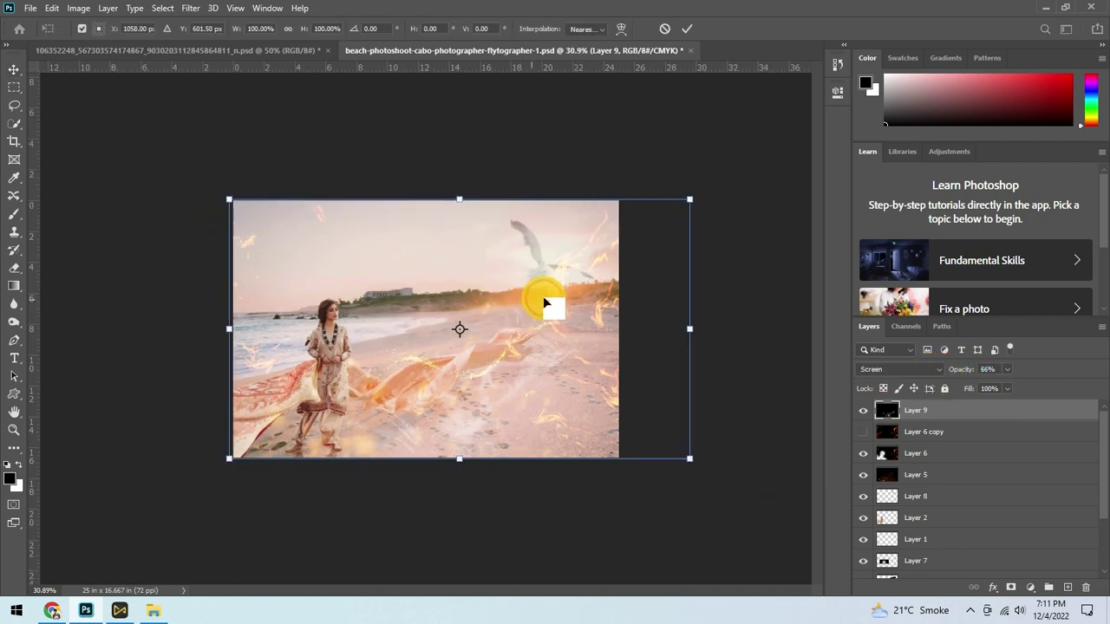
pyautogui.moveTo(734, 205)
pyautogui.mouseDown()
pyautogui.moveTo(586, 275)
pyautogui.moveTo(607, 295)
pyautogui.mouseUp()
pyautogui.press('Return')
pyautogui.scroll(3, 526, 223)
pyautogui.scroll(1, 526, 224)
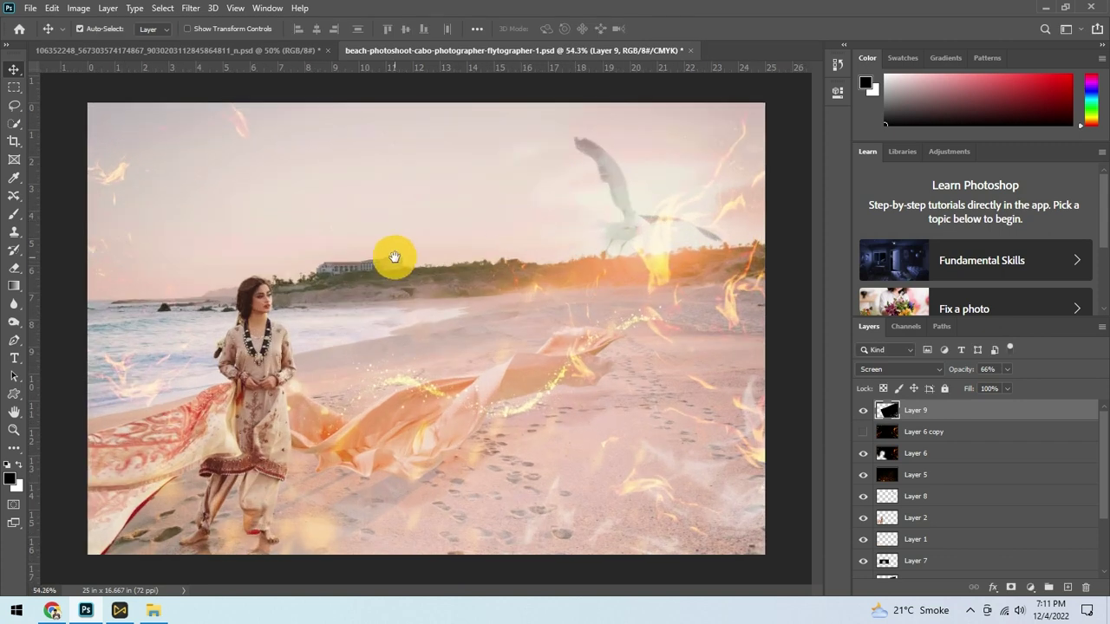
pyautogui.scroll(-1, 423, 257)
pyautogui.hotkey('ctrl', 's')
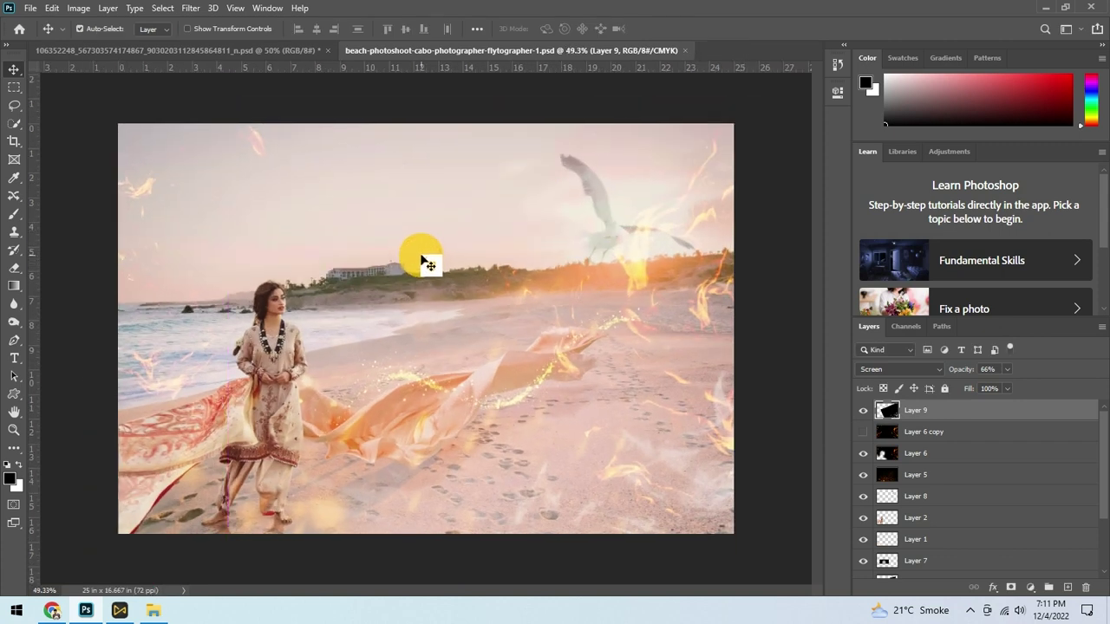
# - Scroll around the composite and show the hidden system tray icons
pyautogui.scroll(-2, 479, 269)
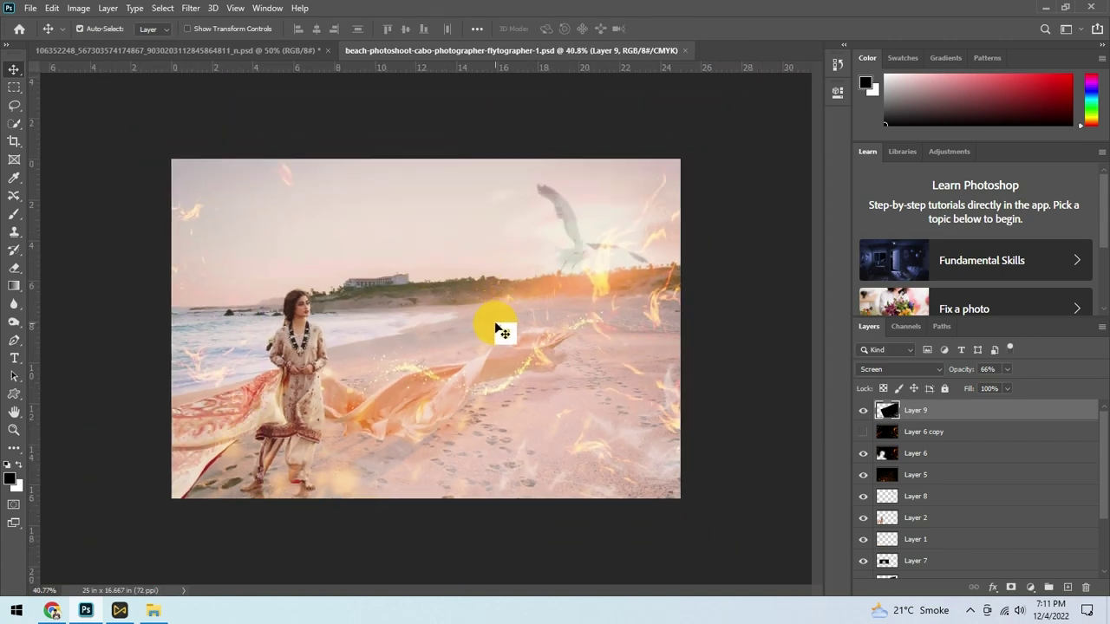
pyautogui.scroll(1, 526, 373)
pyautogui.scroll(-2, 527, 373)
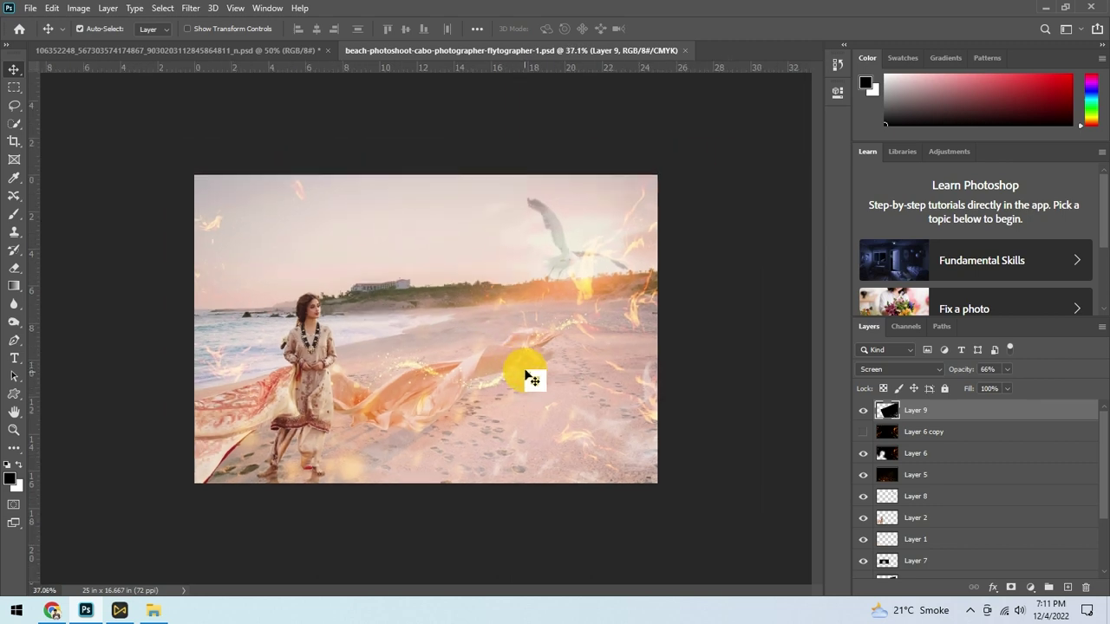
pyautogui.scroll(2, 526, 373)
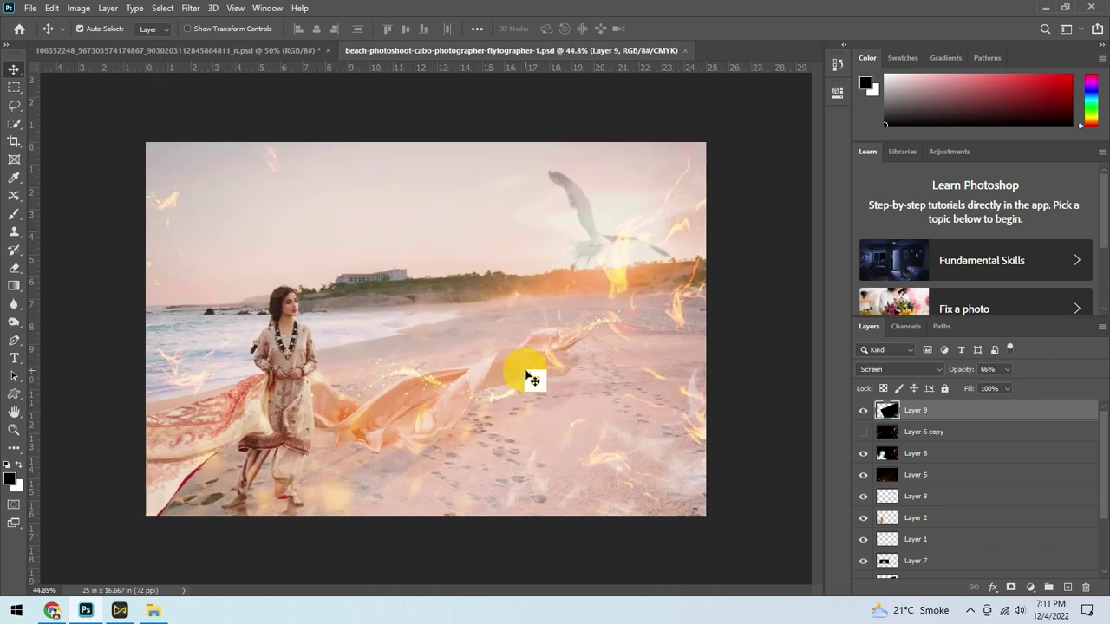
pyautogui.click(970, 611)
pyautogui.click(995, 583)
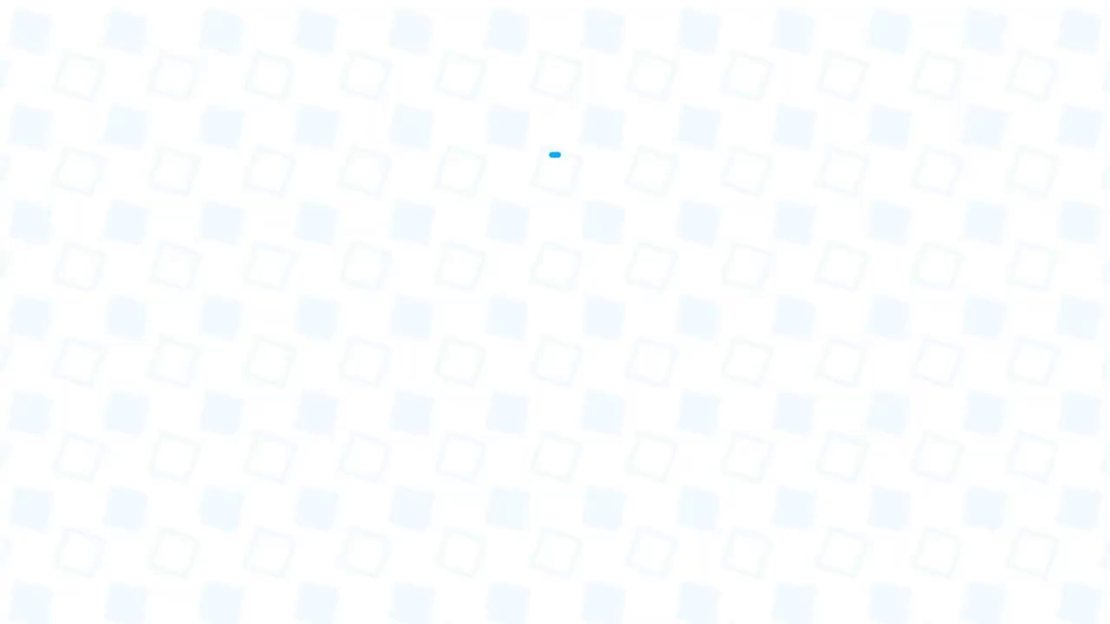